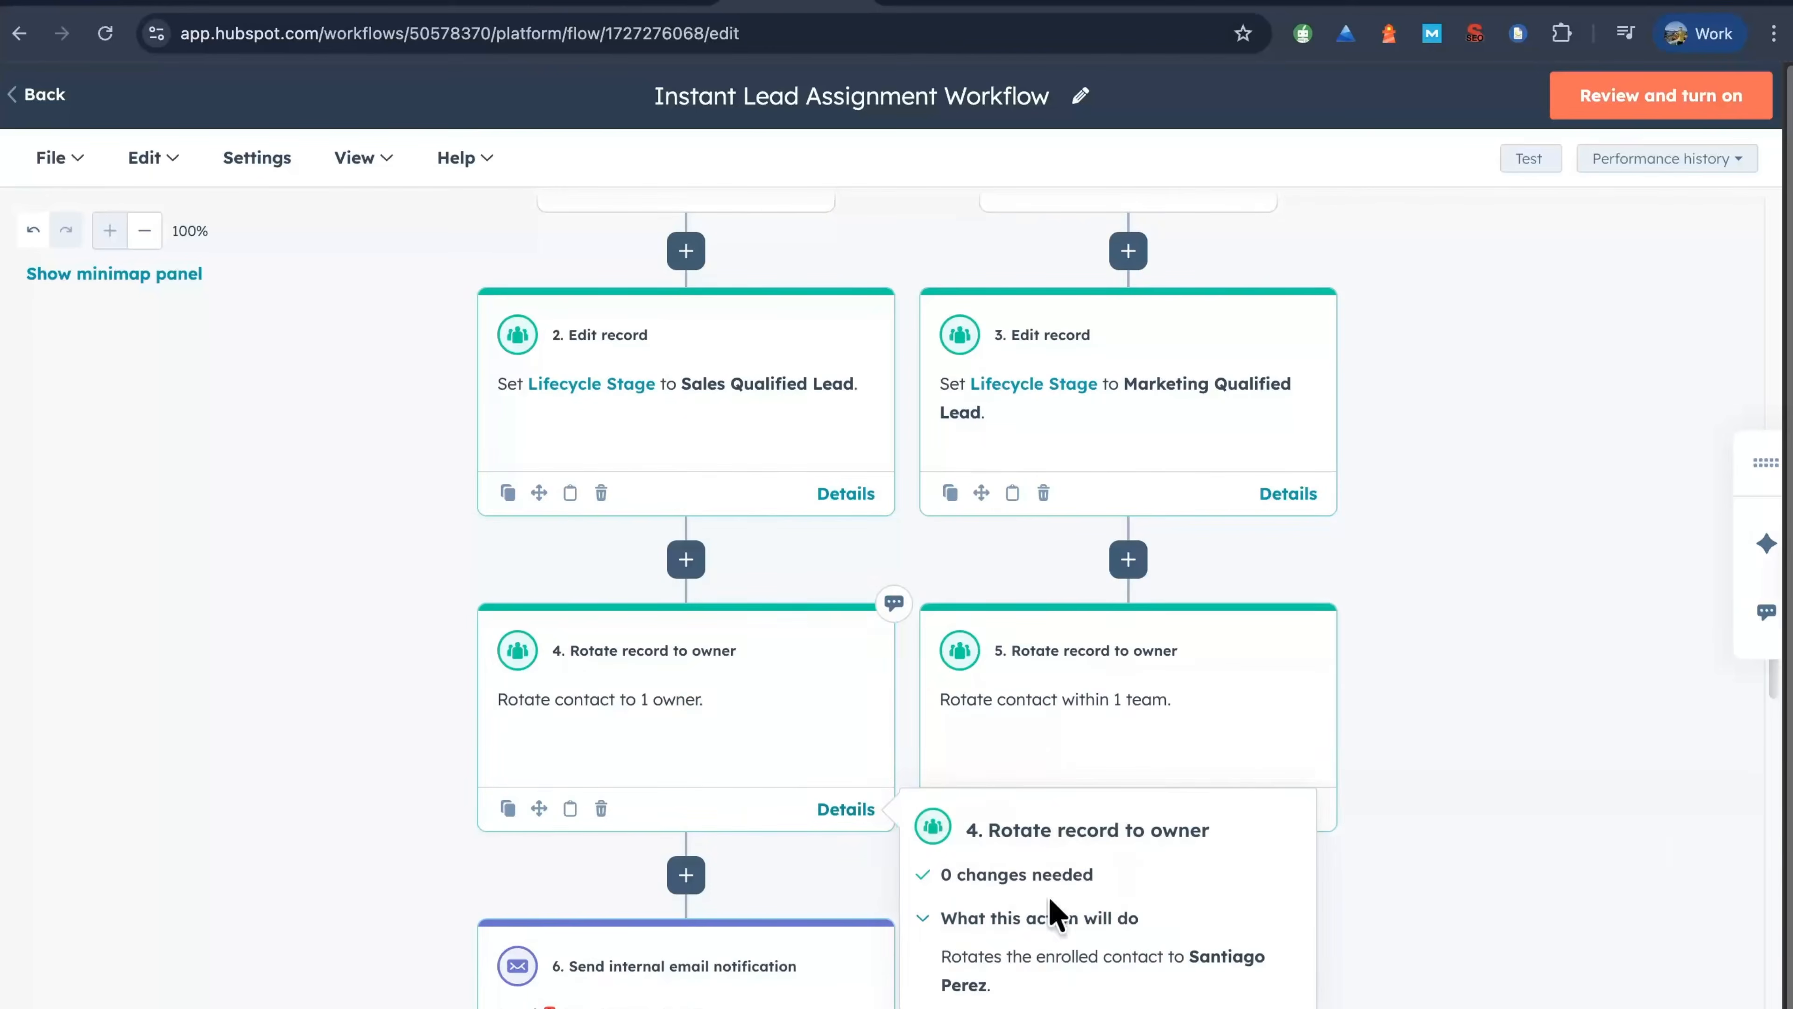
# Step: Look over the internal email notification and Create task actions at the end of the Instant Lead Assignment Workflow
pyautogui.scroll(-8, 1401, 945)
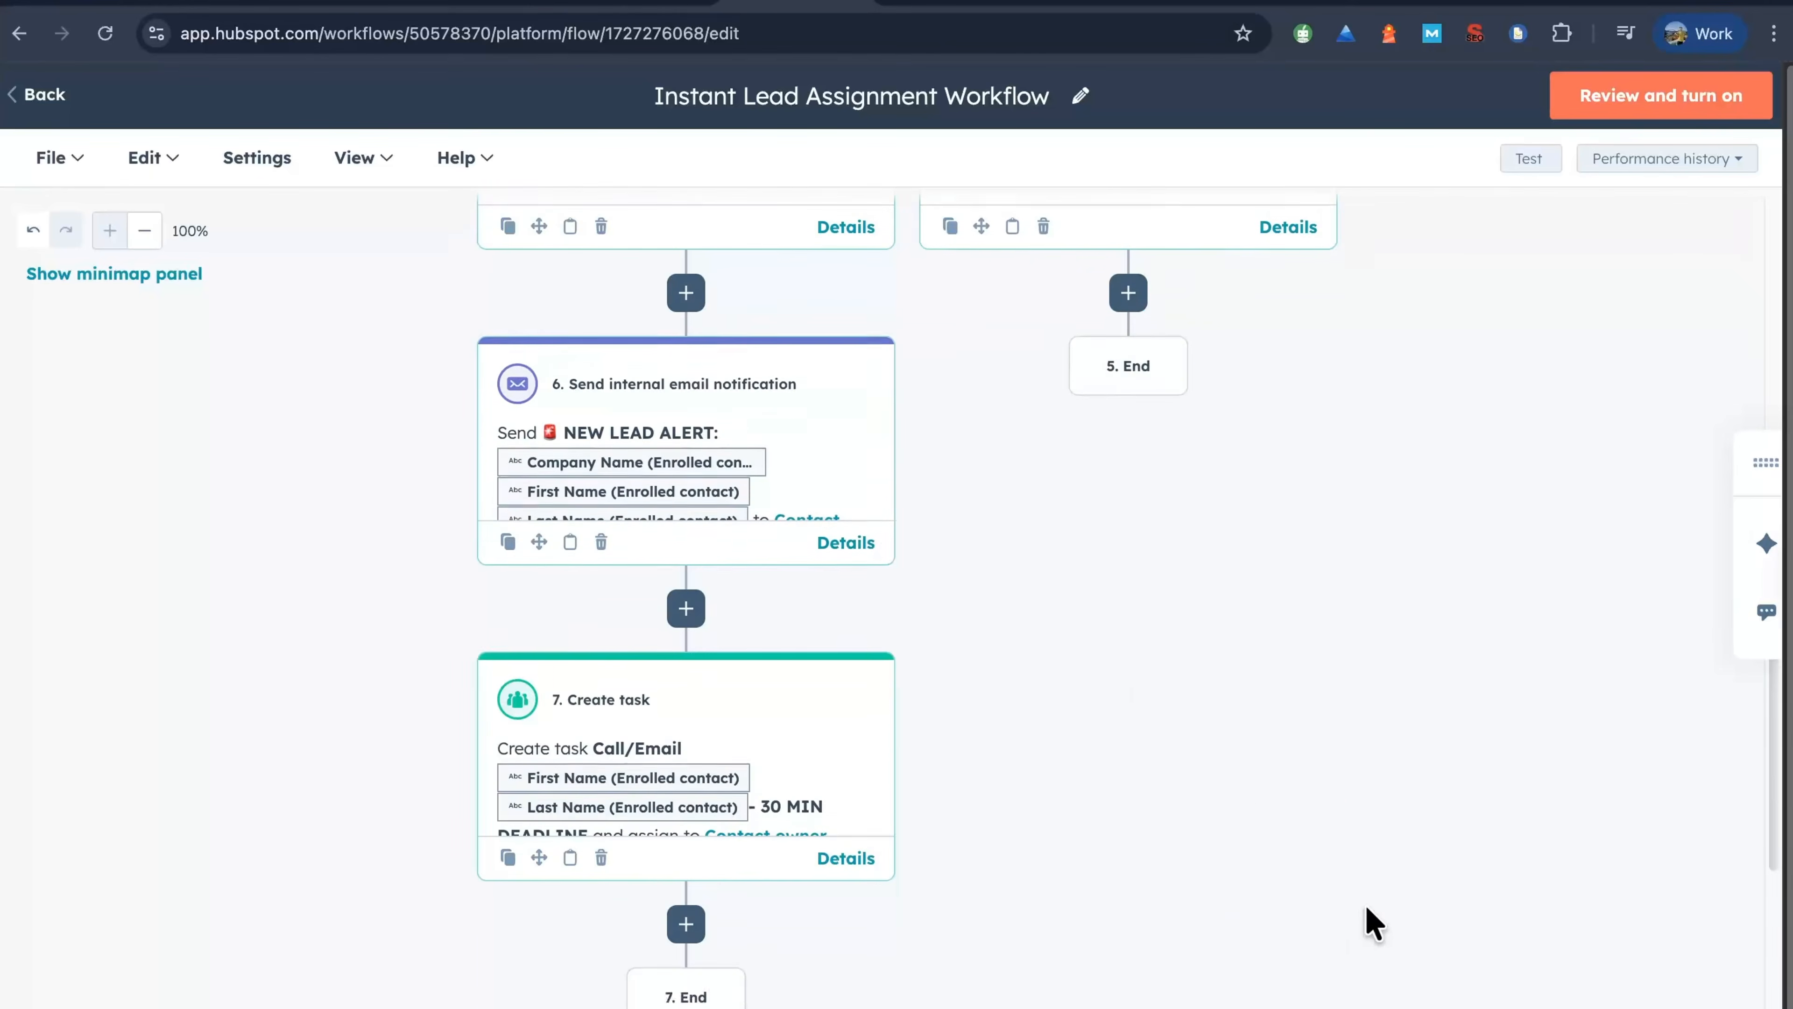
pyautogui.moveTo(854, 569)
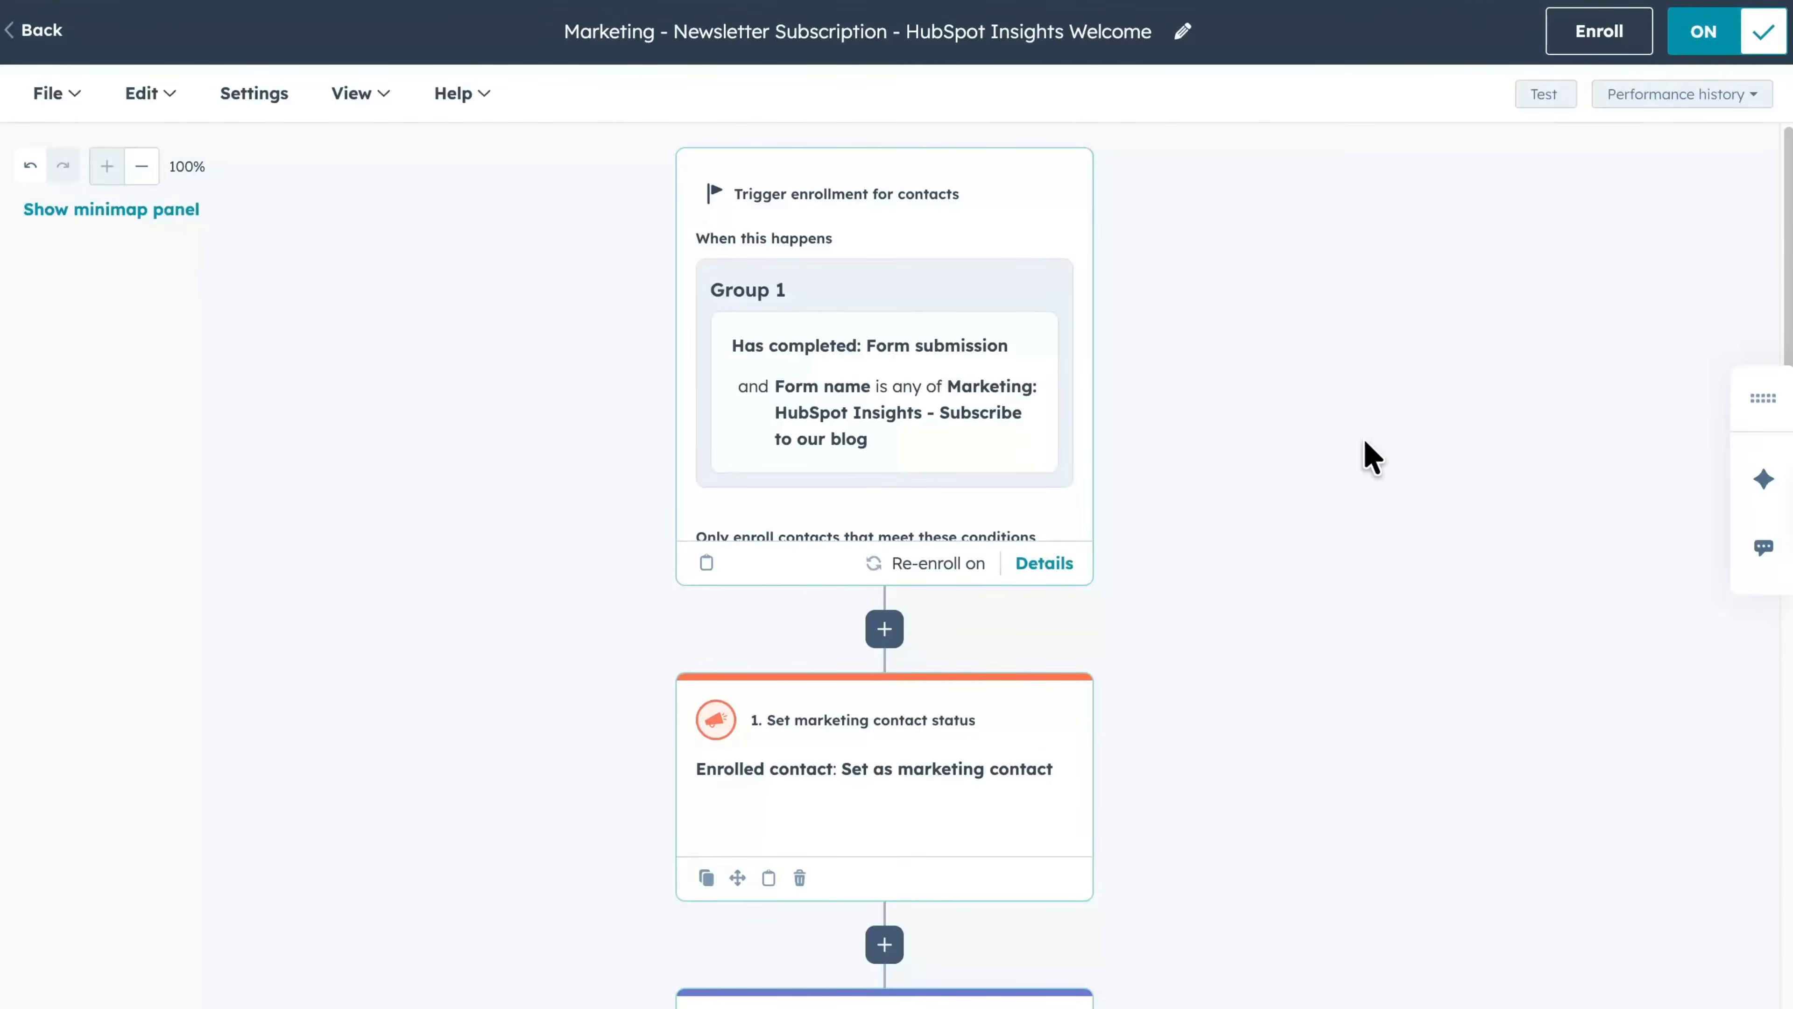
# Step: Examine the newsletter subscription welcome workflow from its form submission trigger through the marketing status, welcome email and static list actions
pyautogui.scroll(-1, 1139, 424)
pyautogui.scroll(-5, 1144, 438)
pyautogui.scroll(-8, 1144, 439)
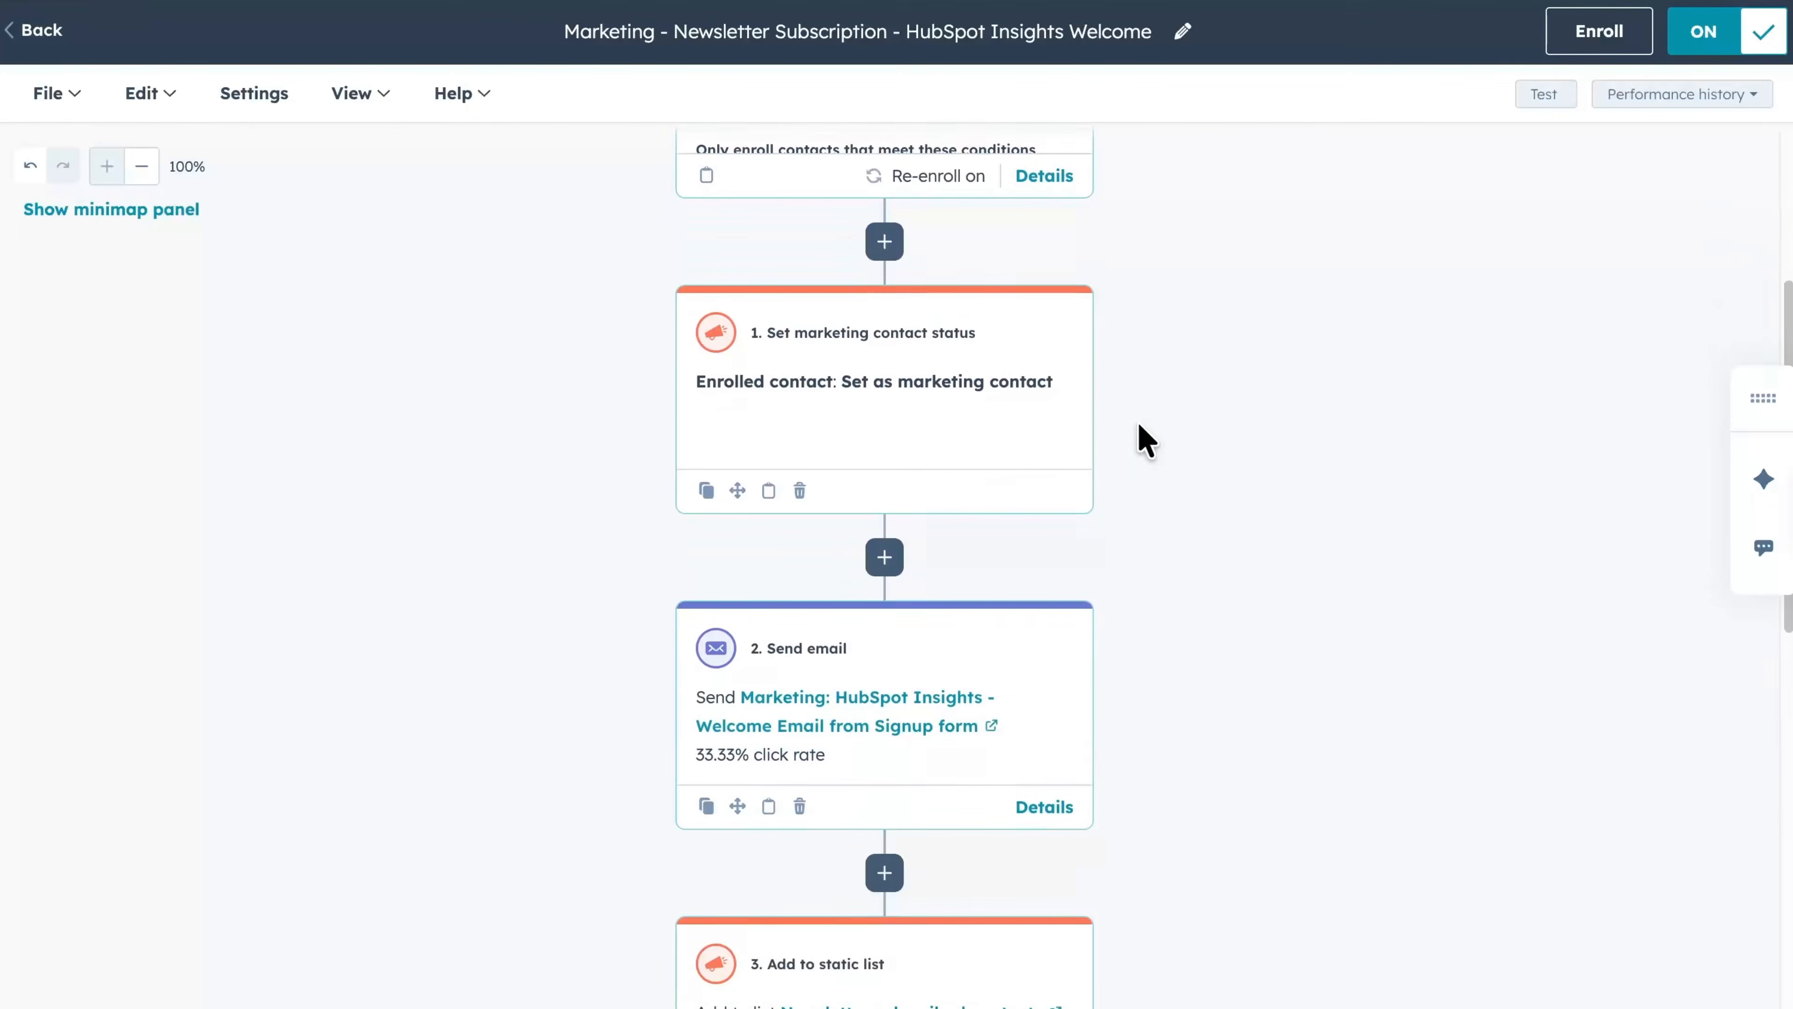
pyautogui.scroll(-8, 1144, 440)
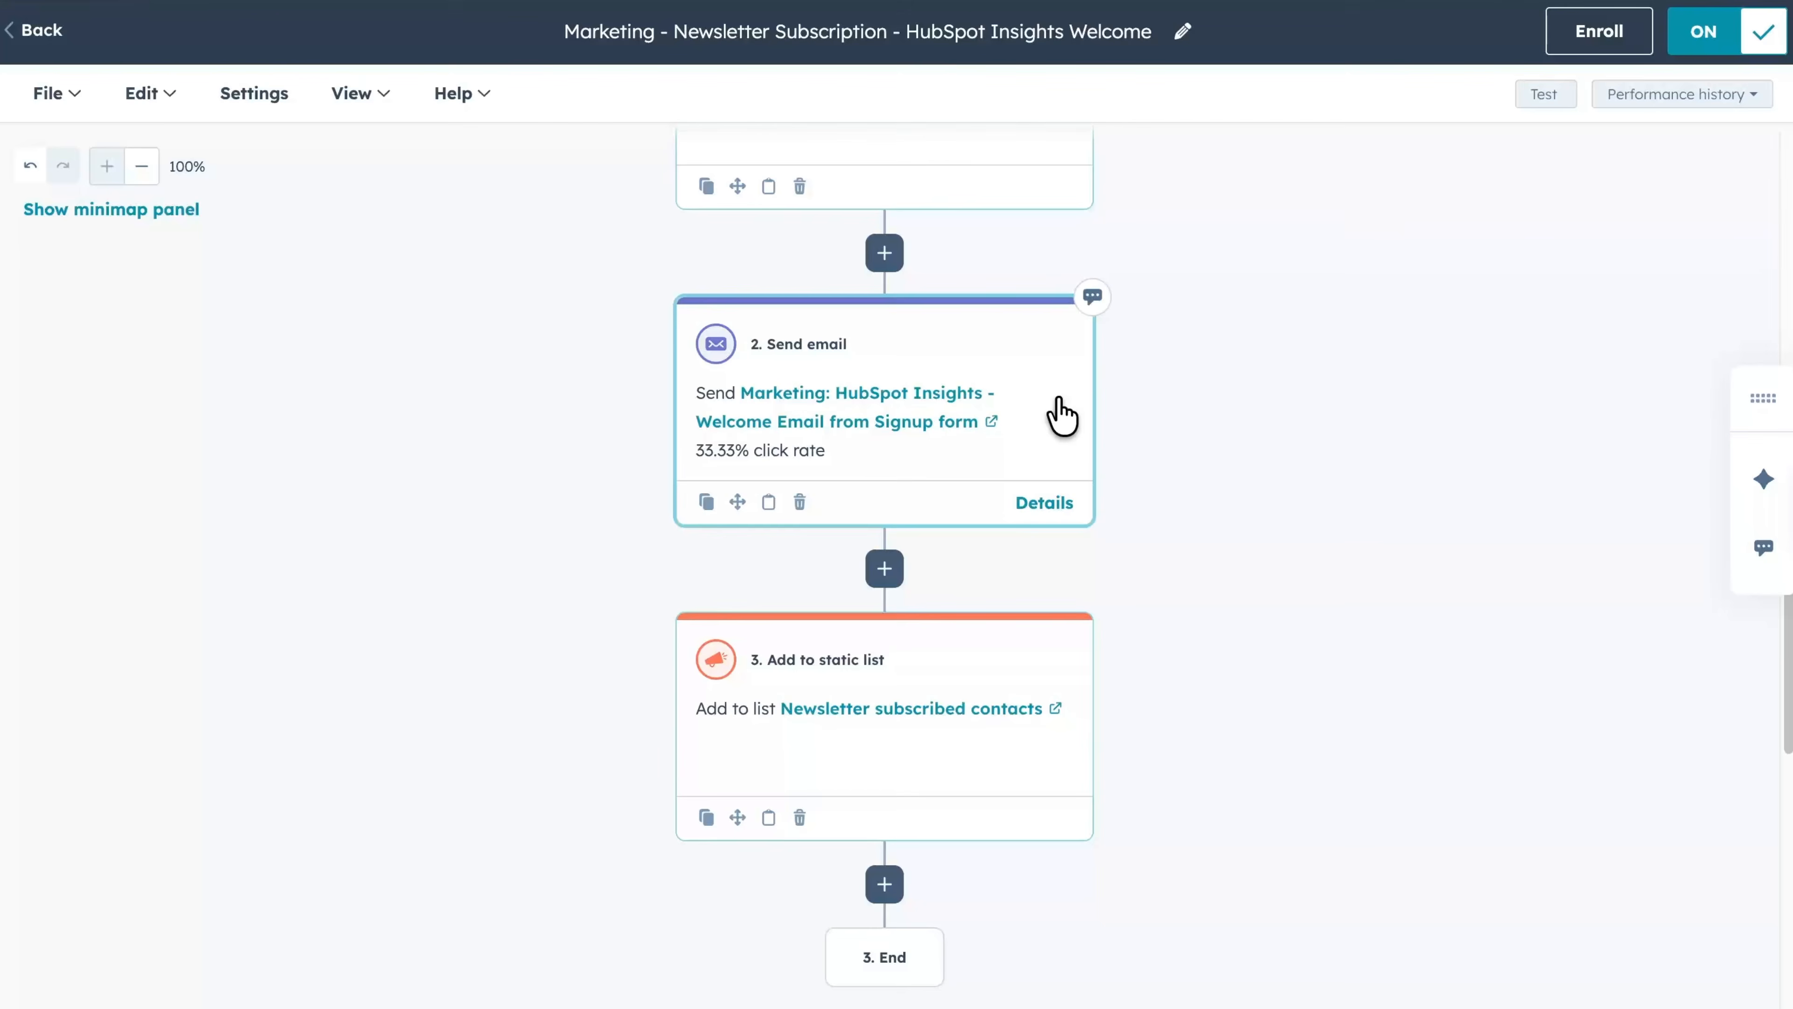
pyautogui.scroll(-1, 1060, 416)
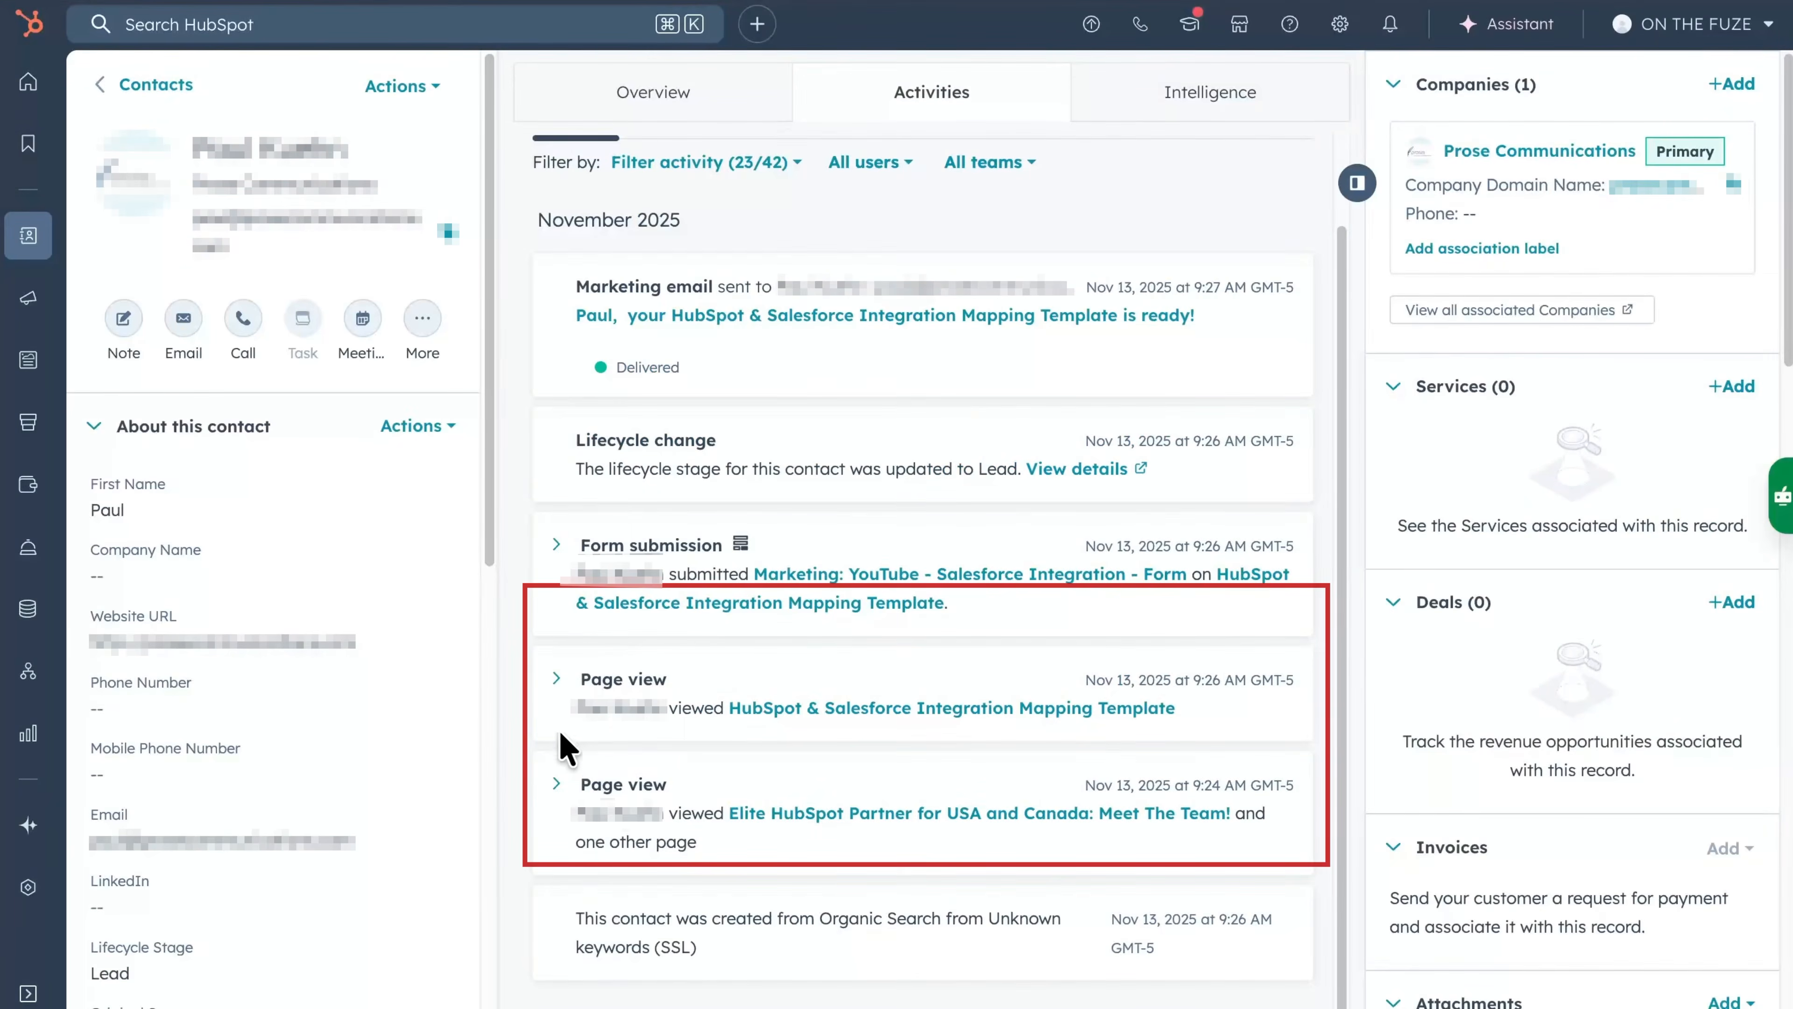
# Step: Expand the earliest page view entry in the contact's November 2025 activity timeline
pyautogui.click(554, 785)
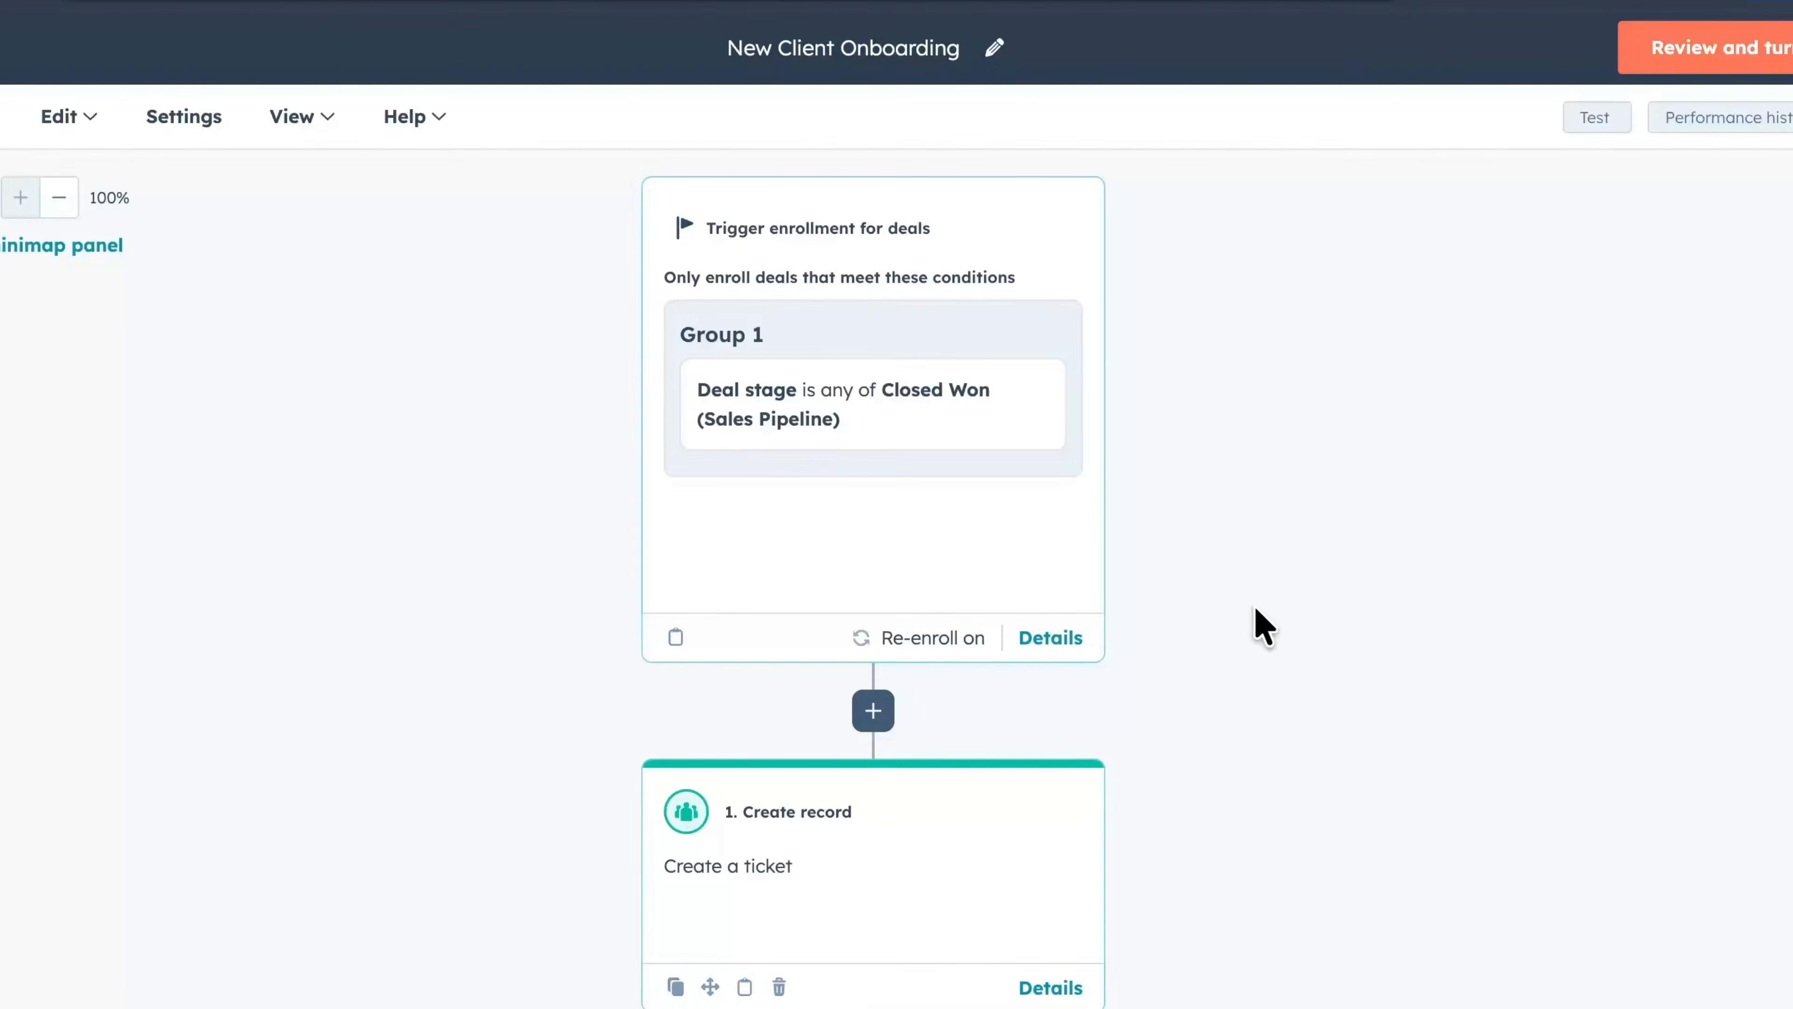
# Step: View the details of the New Client Onboarding workflow's deal enrollment trigger, Create record action and Rotate record to owner action
pyautogui.click(1057, 638)
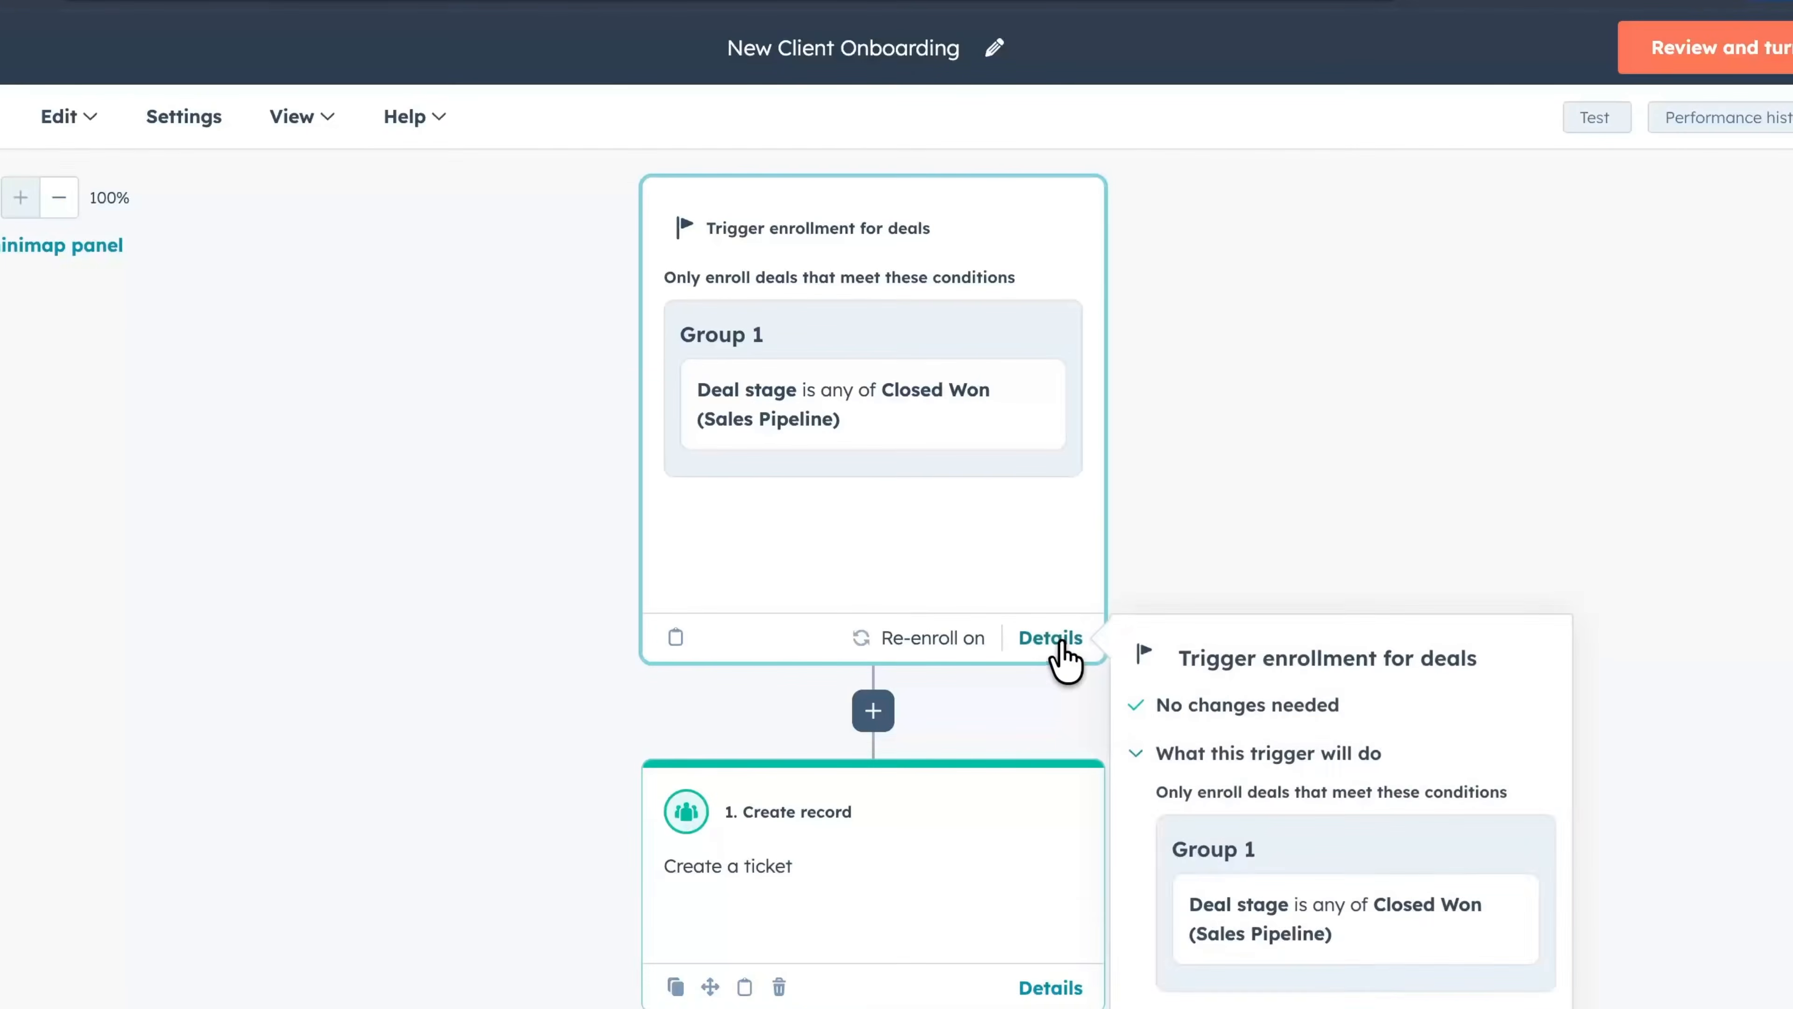
pyautogui.scroll(-3, 1060, 653)
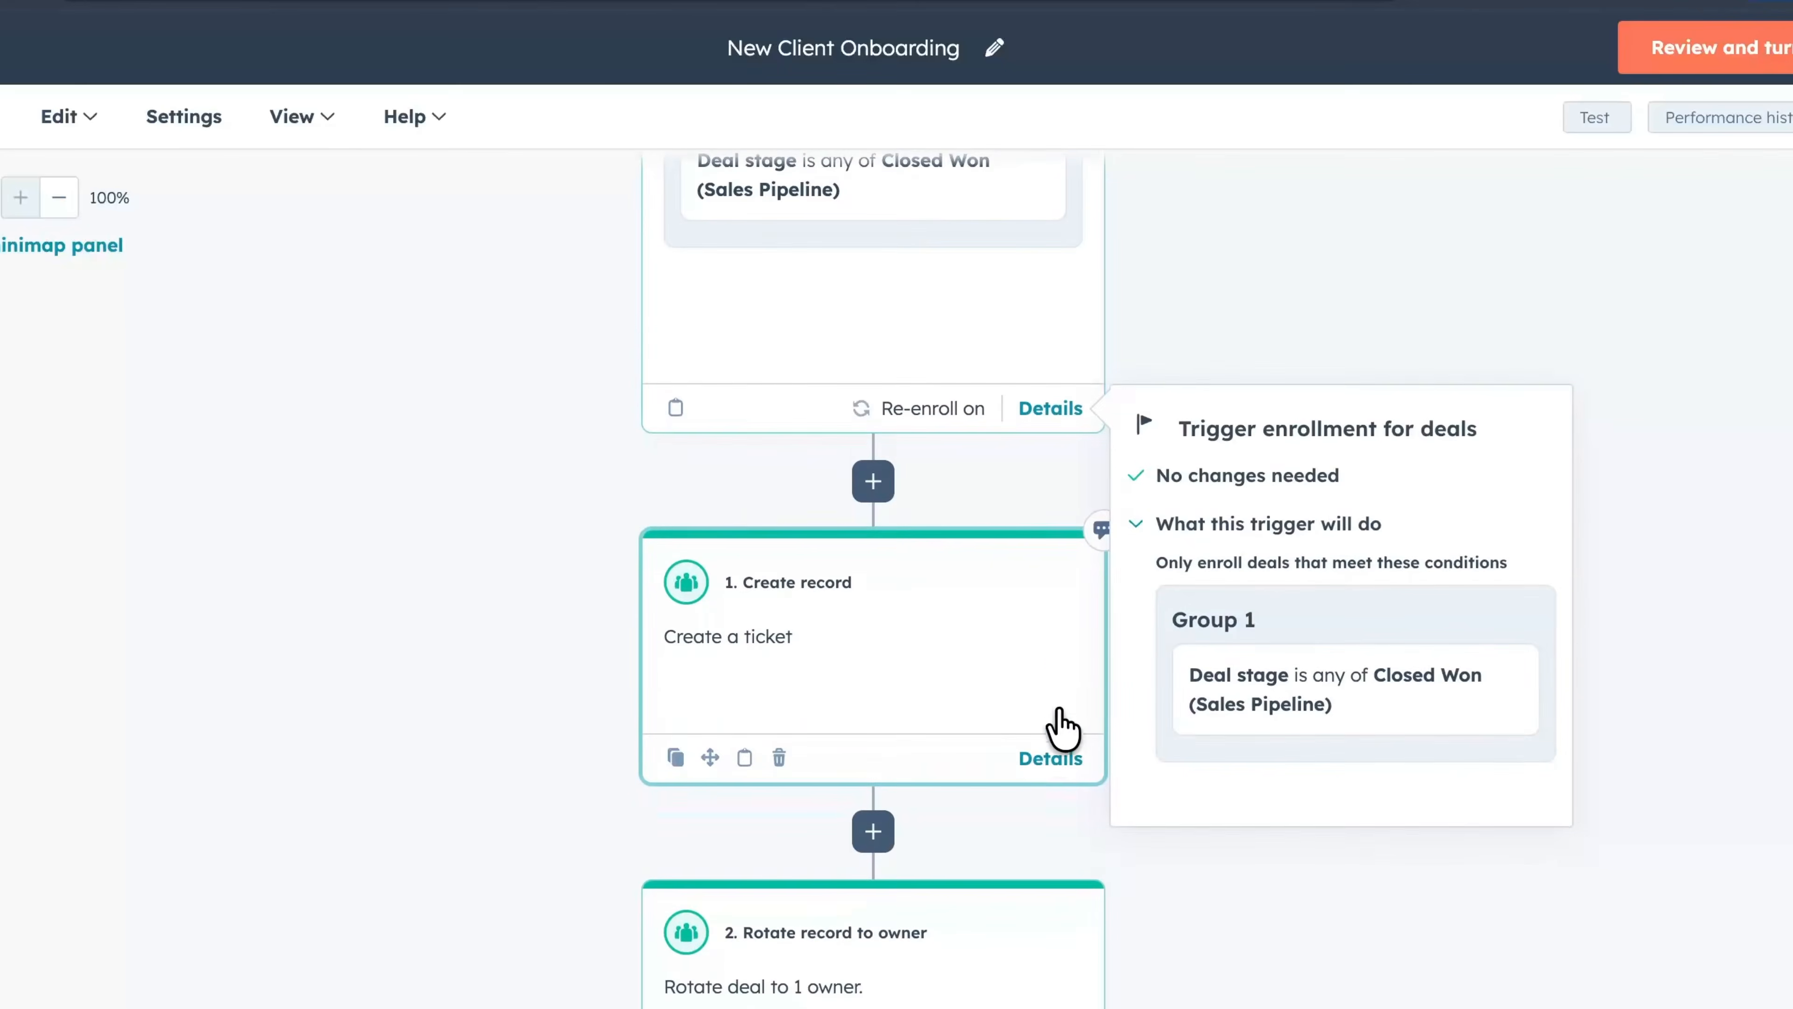
pyautogui.click(1051, 754)
pyautogui.scroll(-1, 1053, 767)
pyautogui.scroll(-5, 1055, 770)
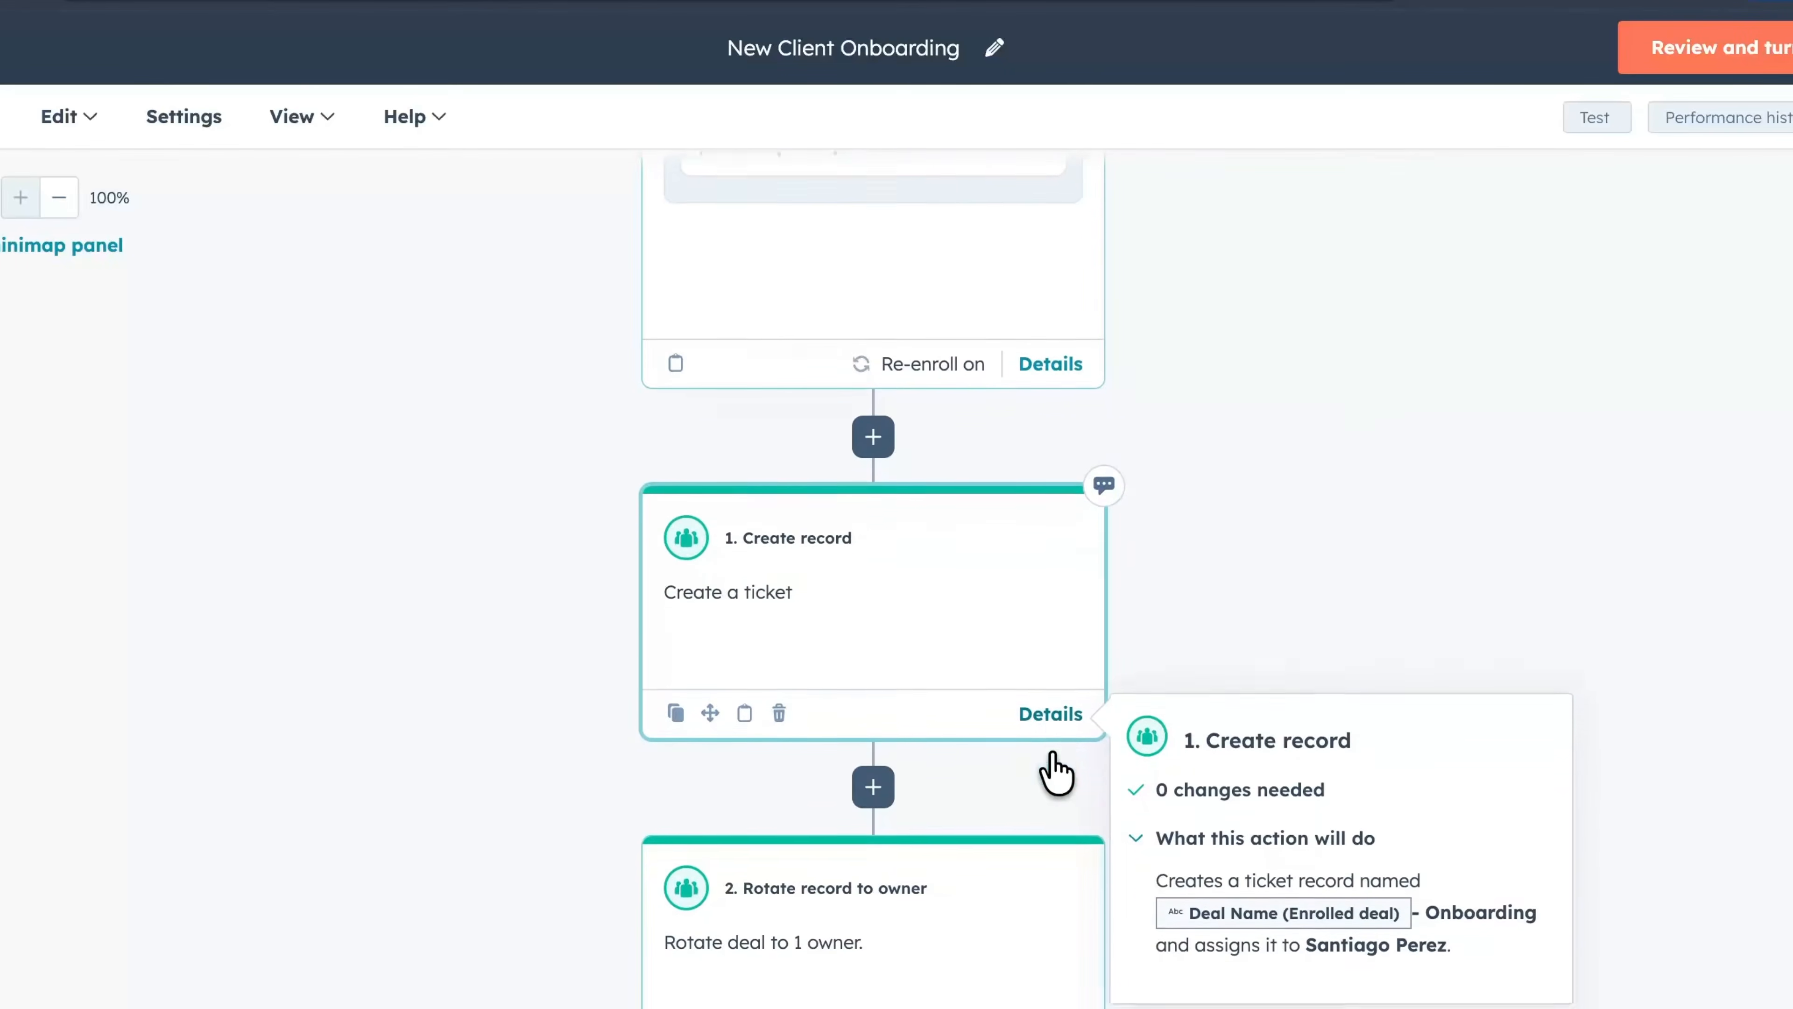
pyautogui.click(1053, 755)
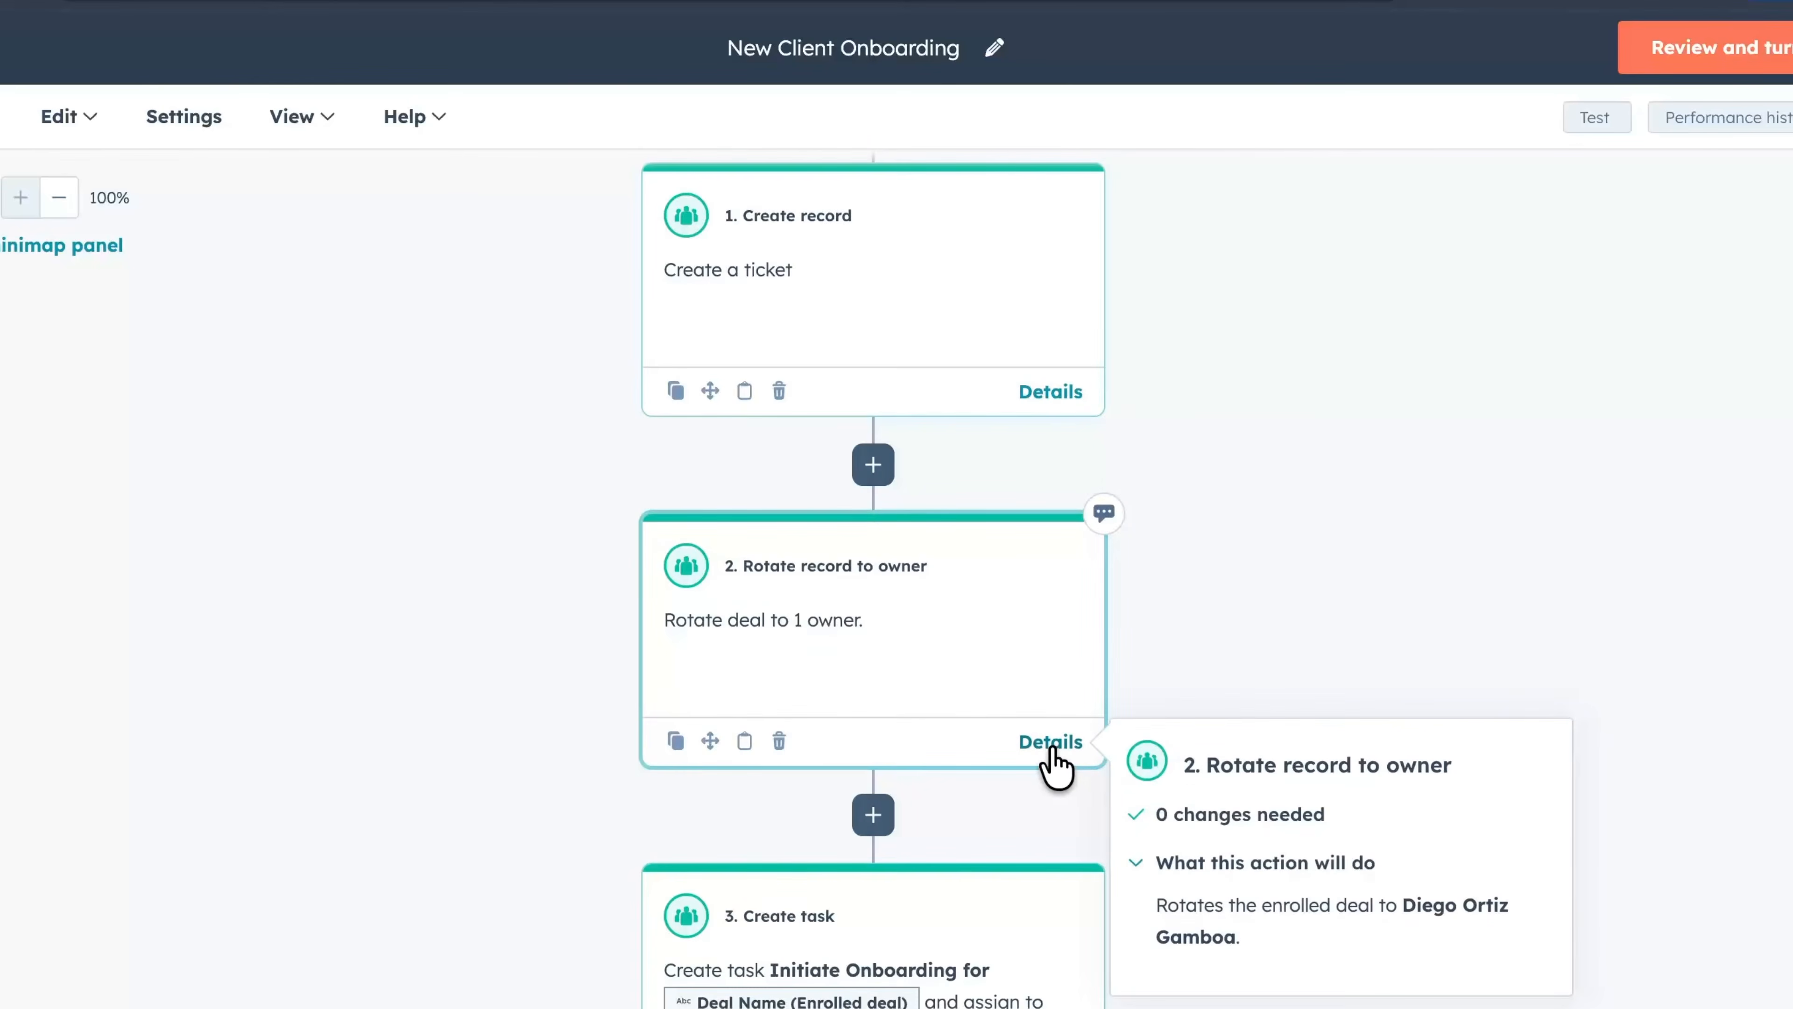
# Step: View the details of the onboarding workflow's Create task, Send email, internal email notification and Edit record actions
pyautogui.scroll(-6, 1055, 765)
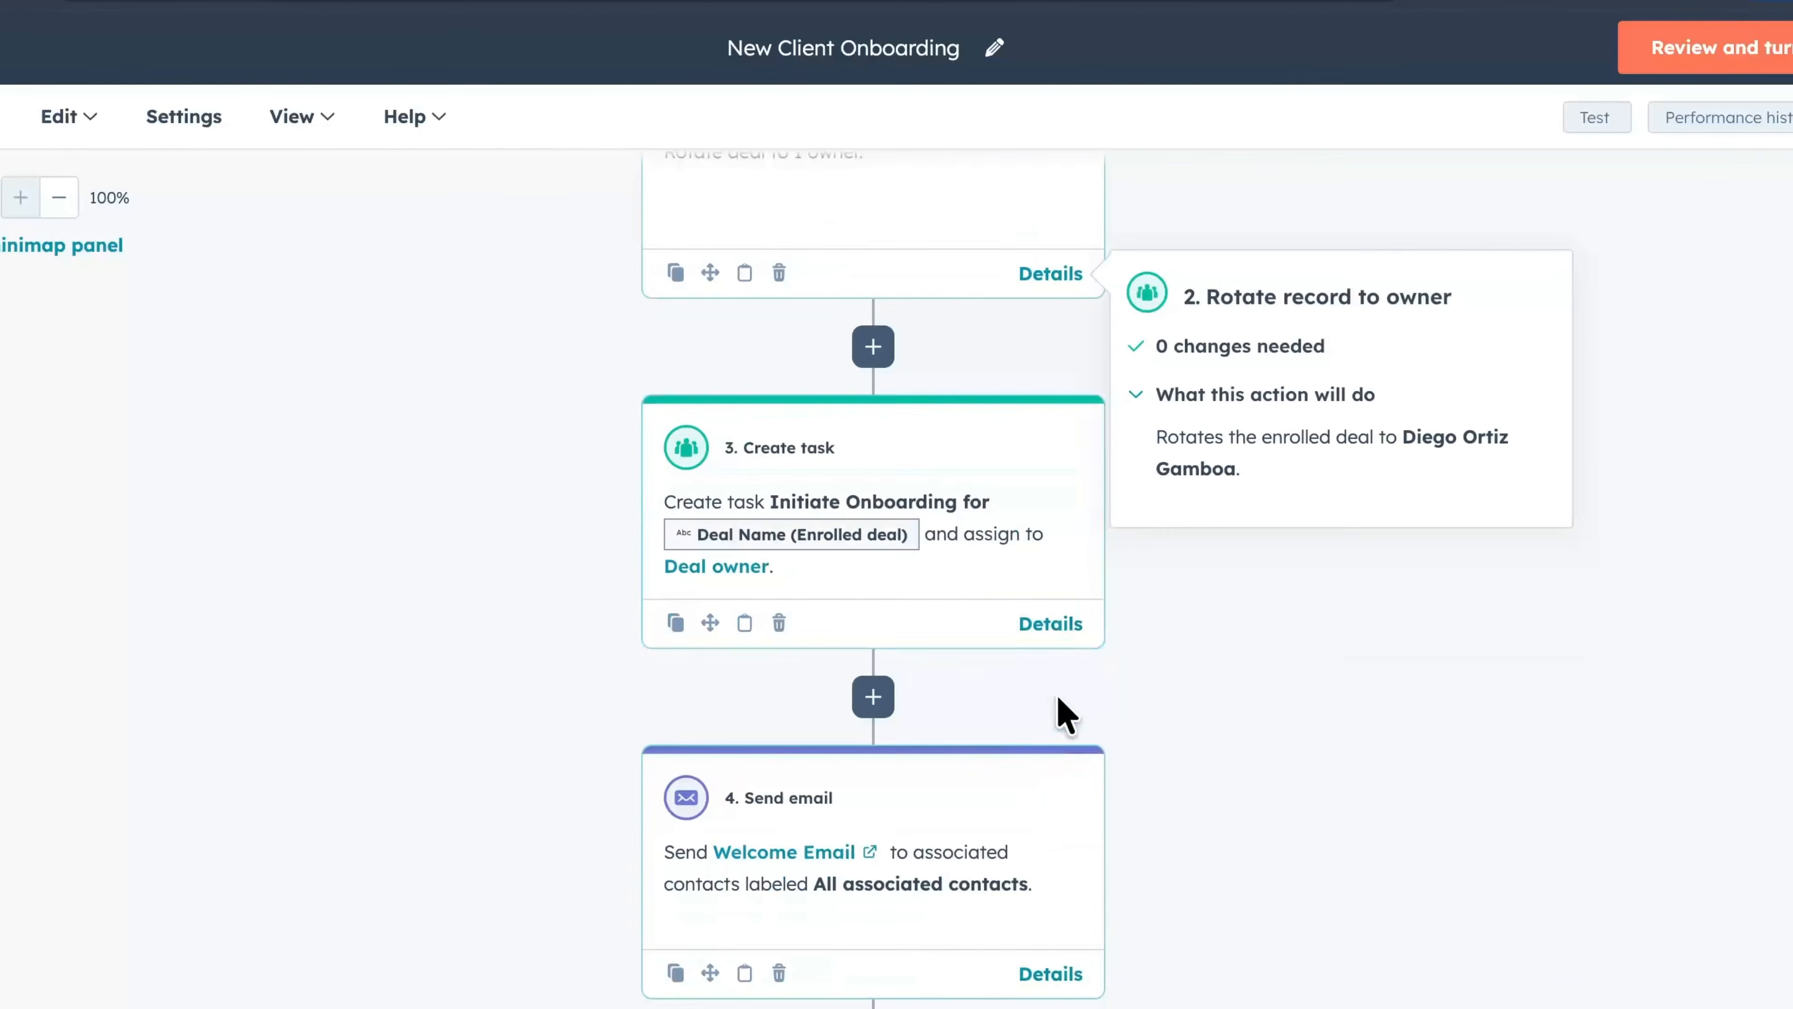
pyautogui.click(1052, 635)
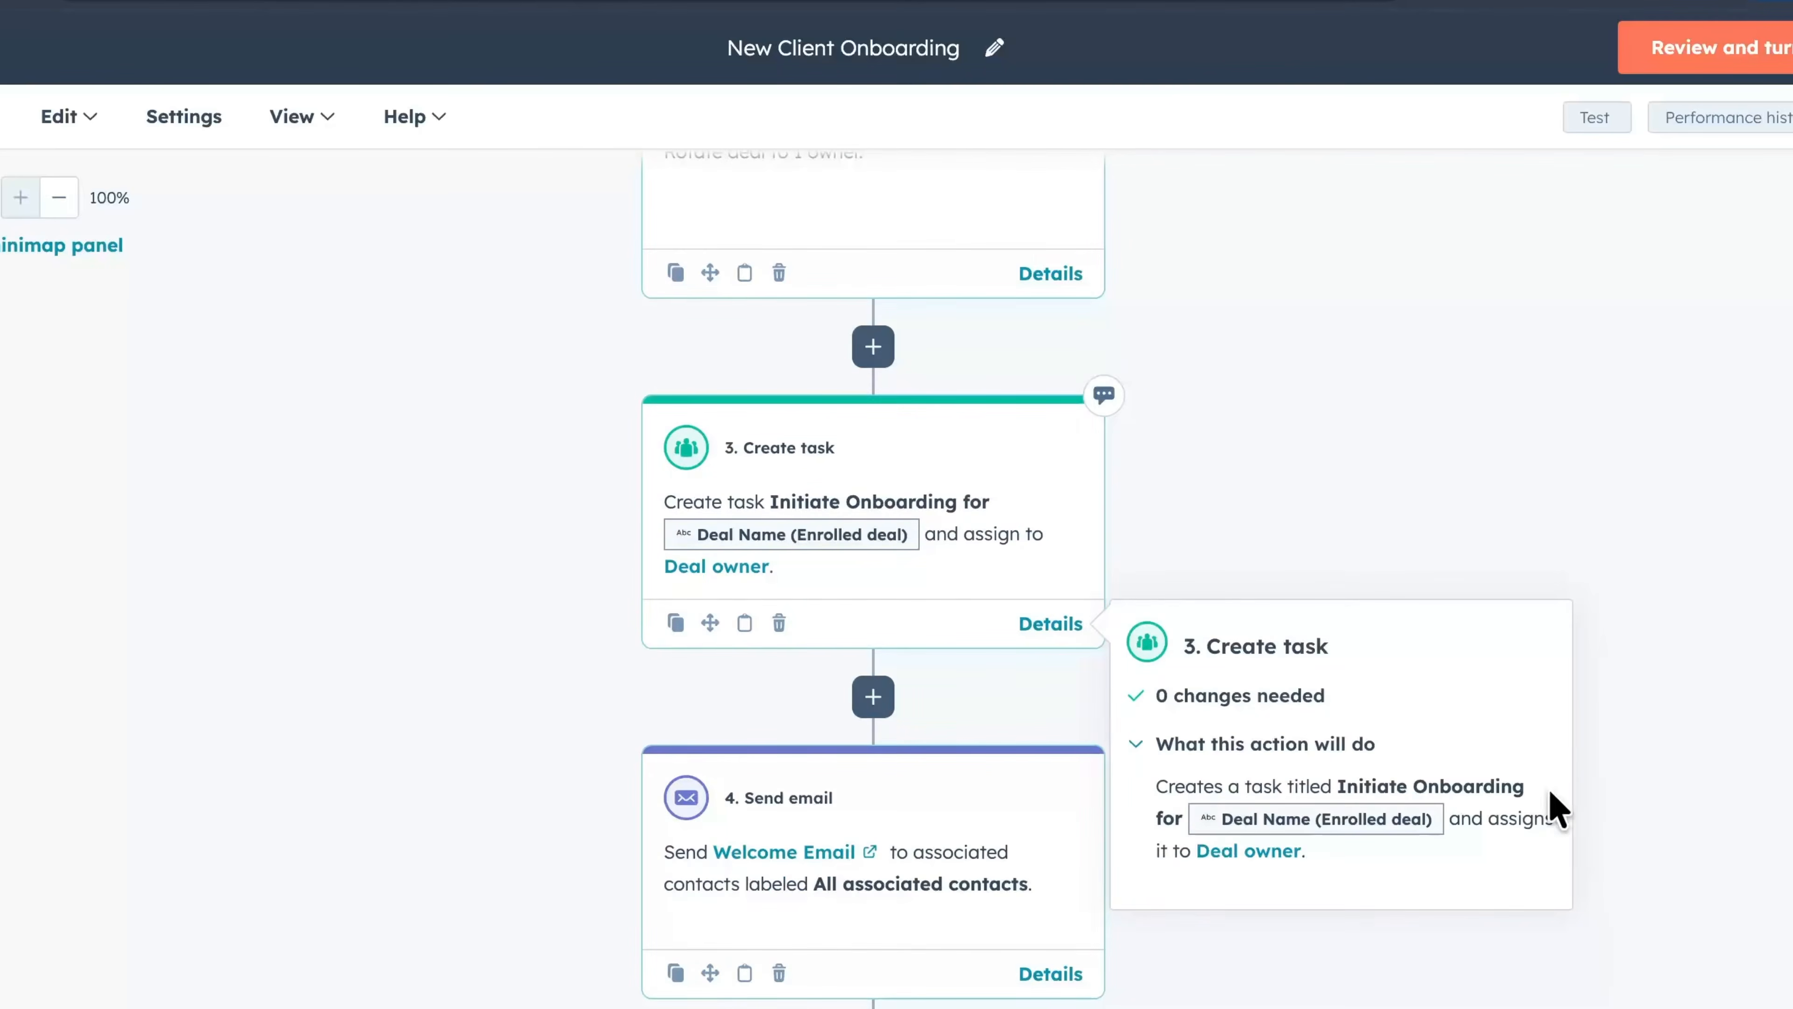
pyautogui.click(1050, 973)
pyautogui.scroll(-6, 1049, 967)
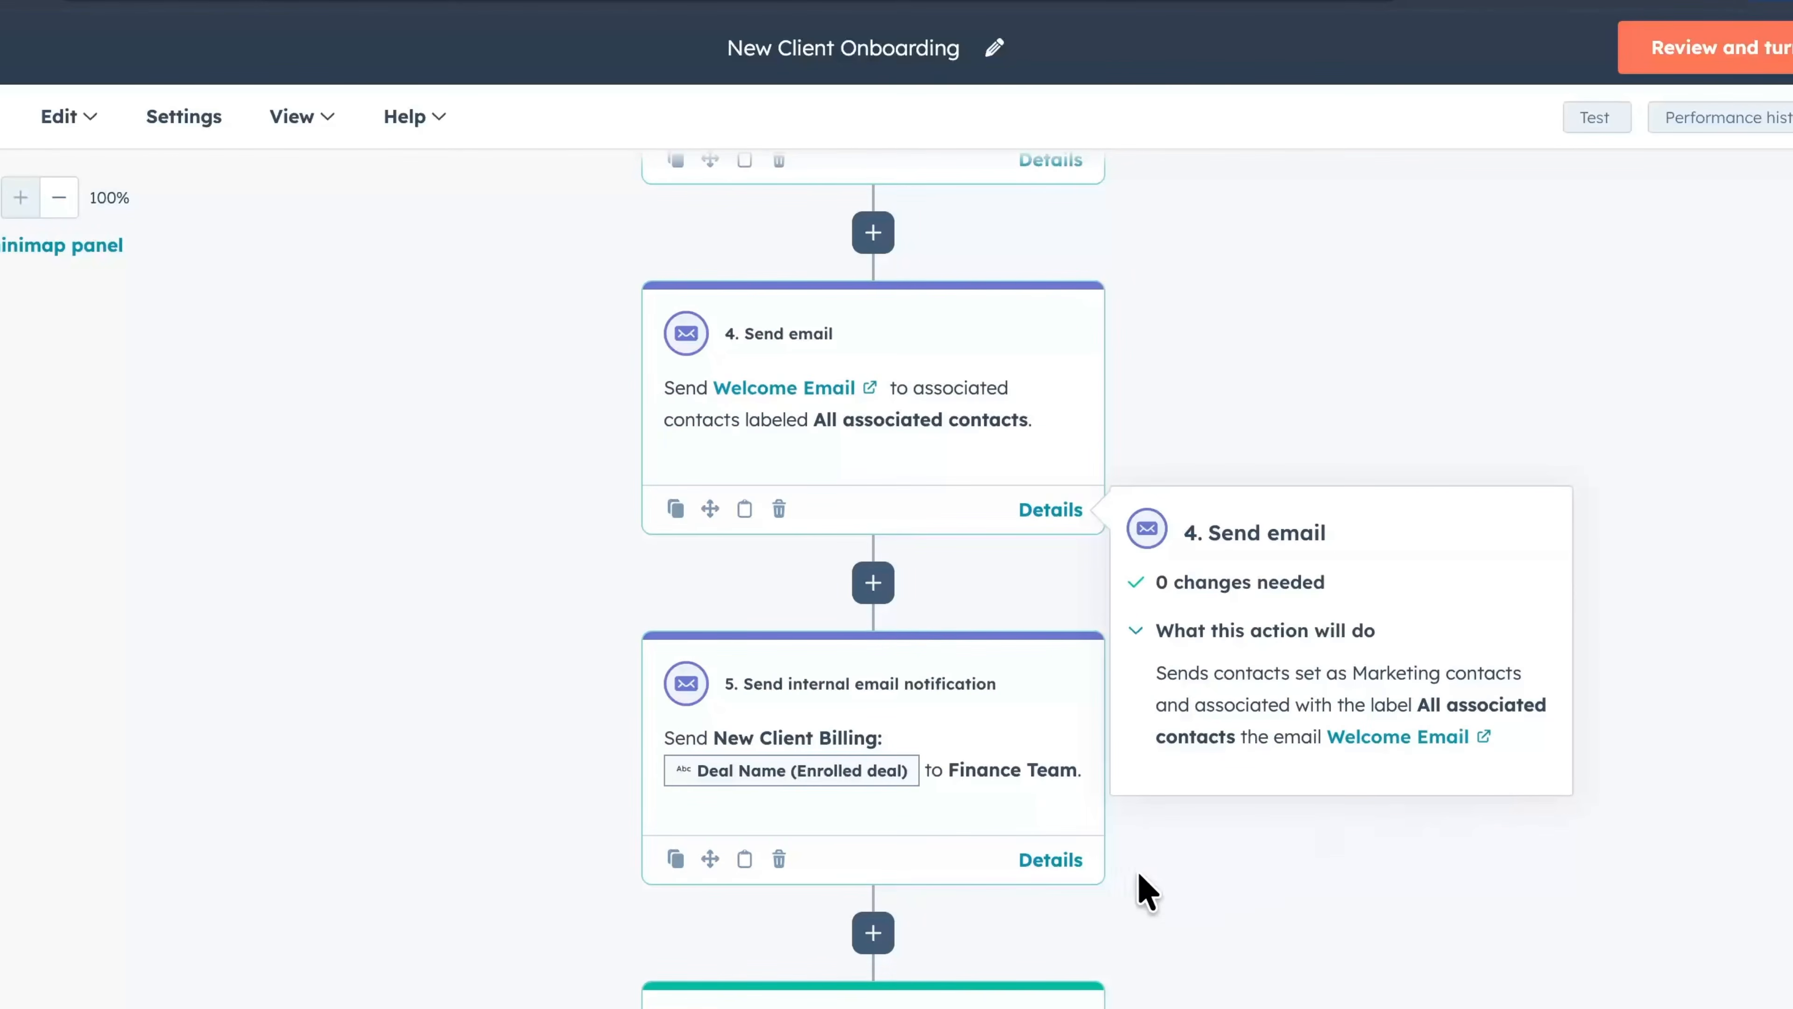
pyautogui.click(1052, 860)
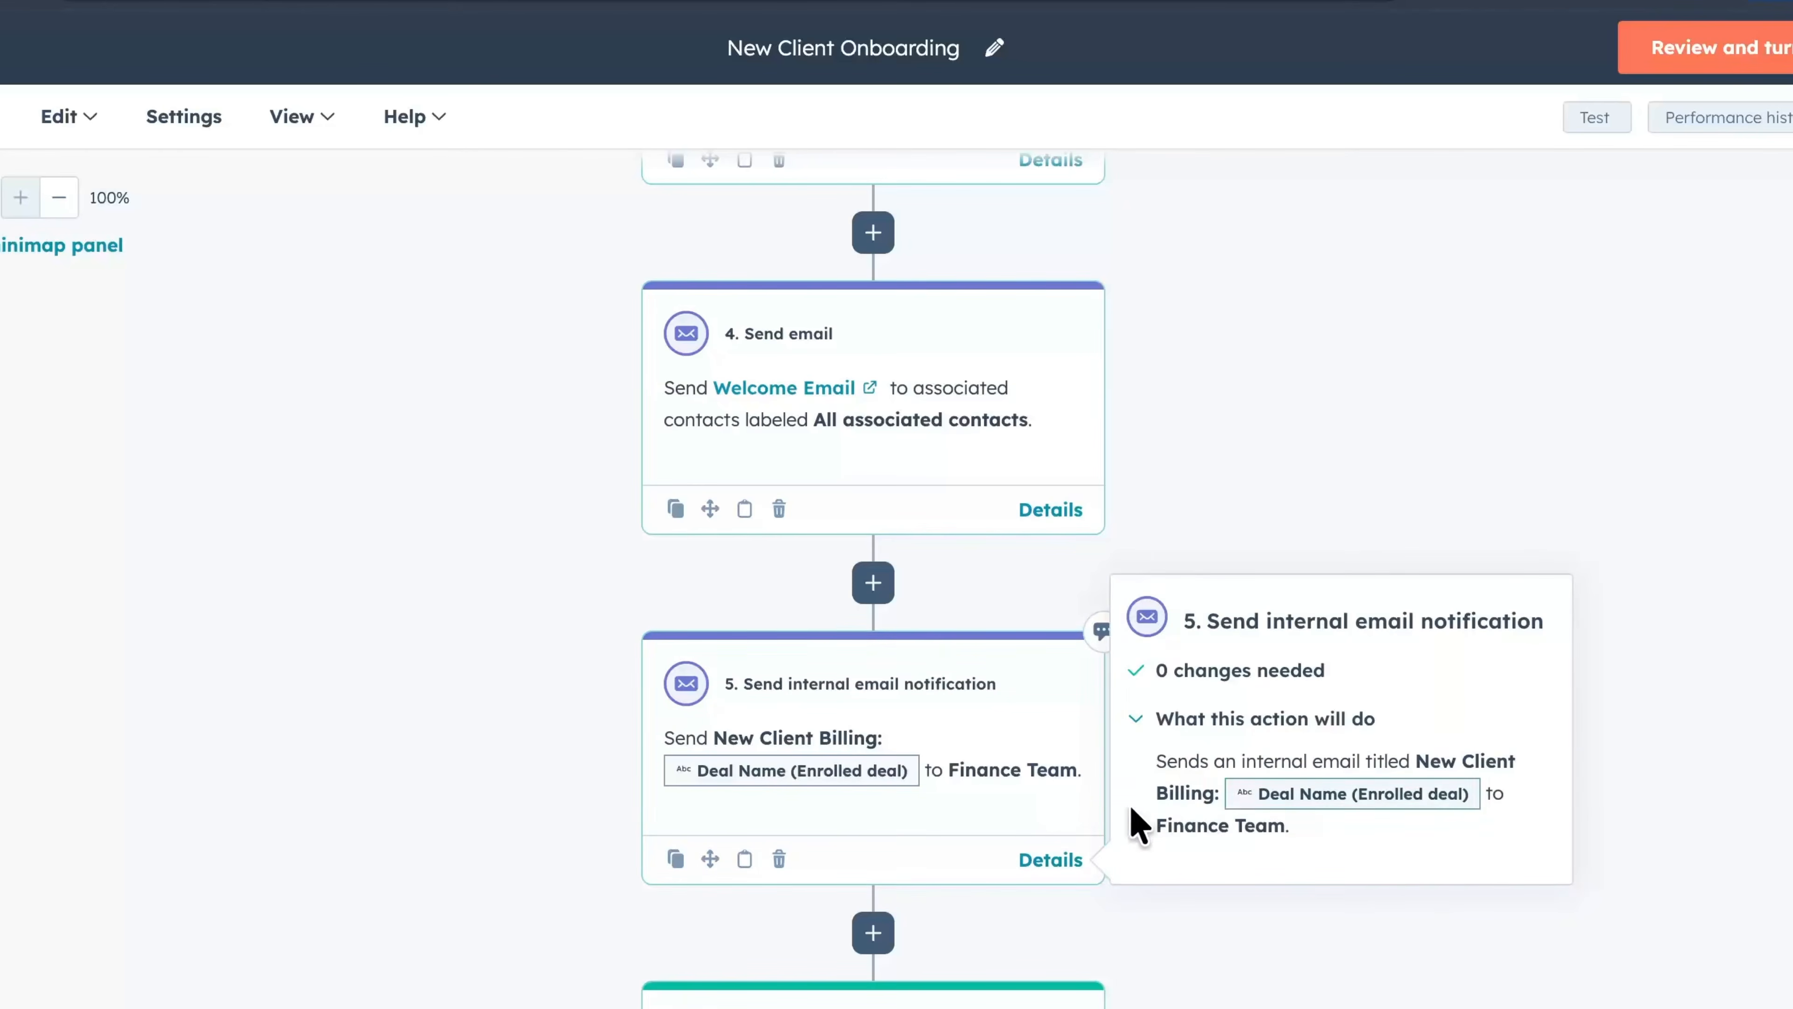
pyautogui.scroll(-5, 1141, 886)
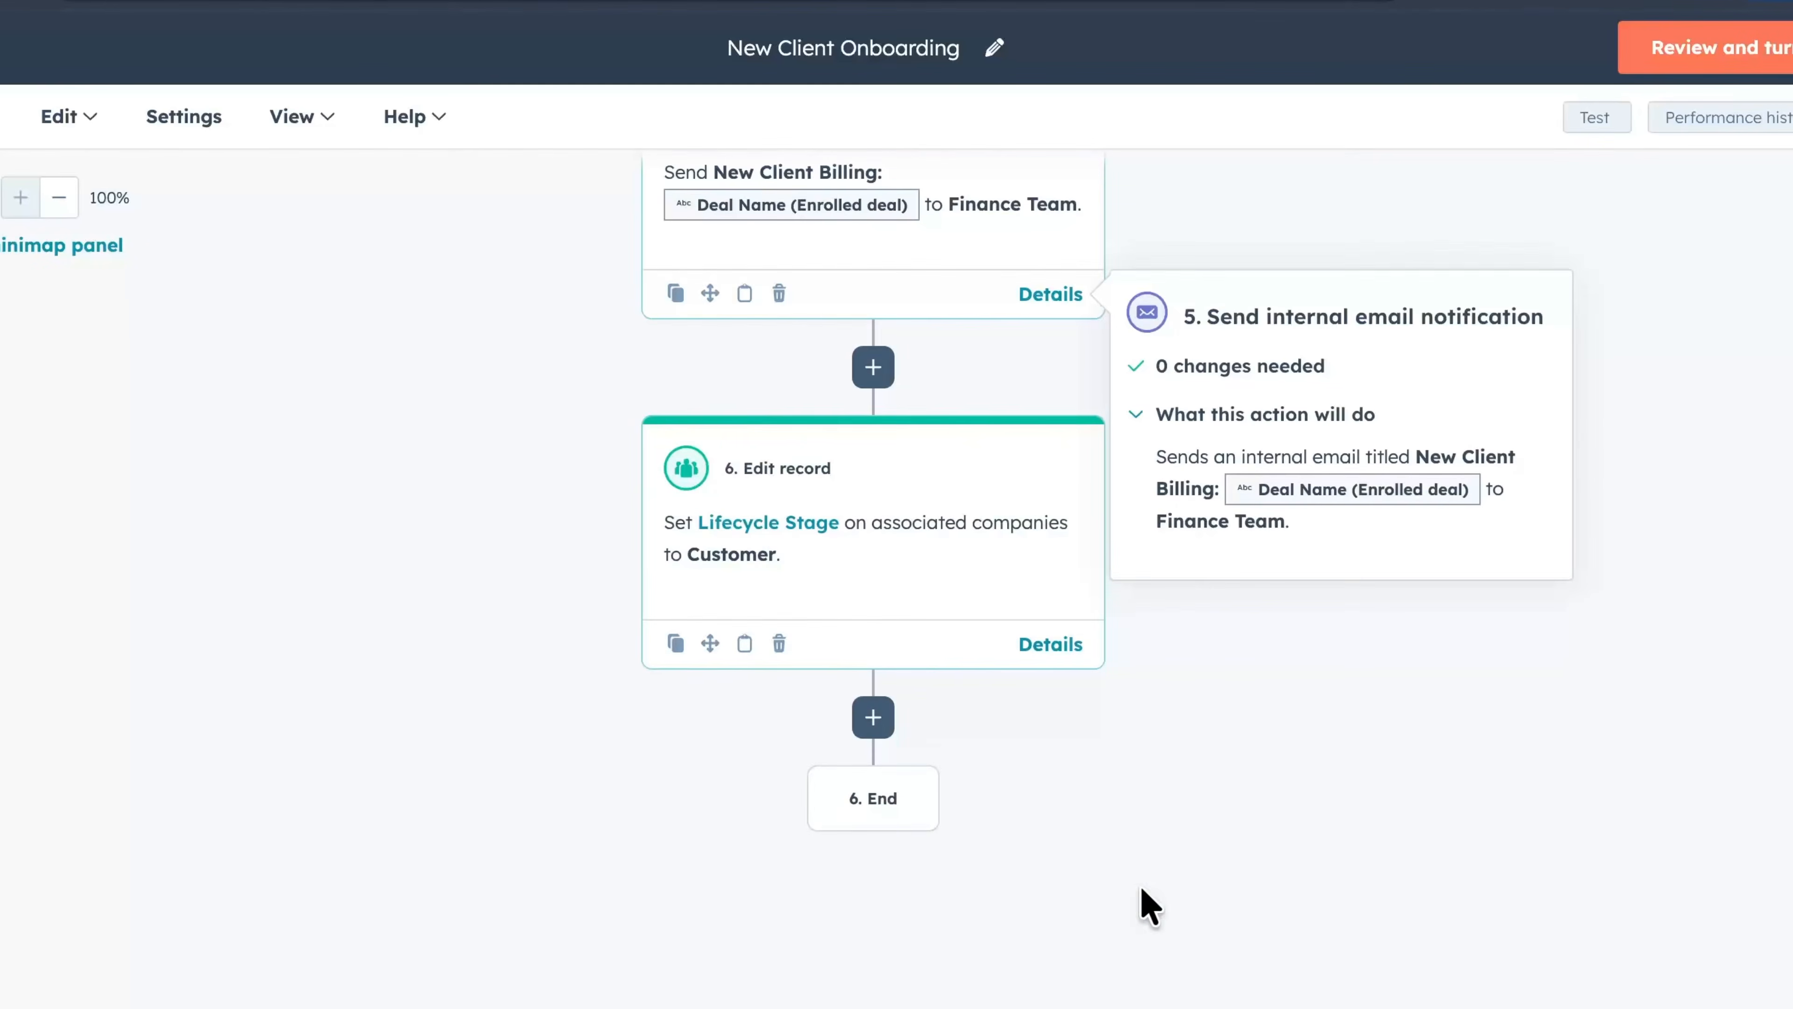
pyautogui.click(1064, 644)
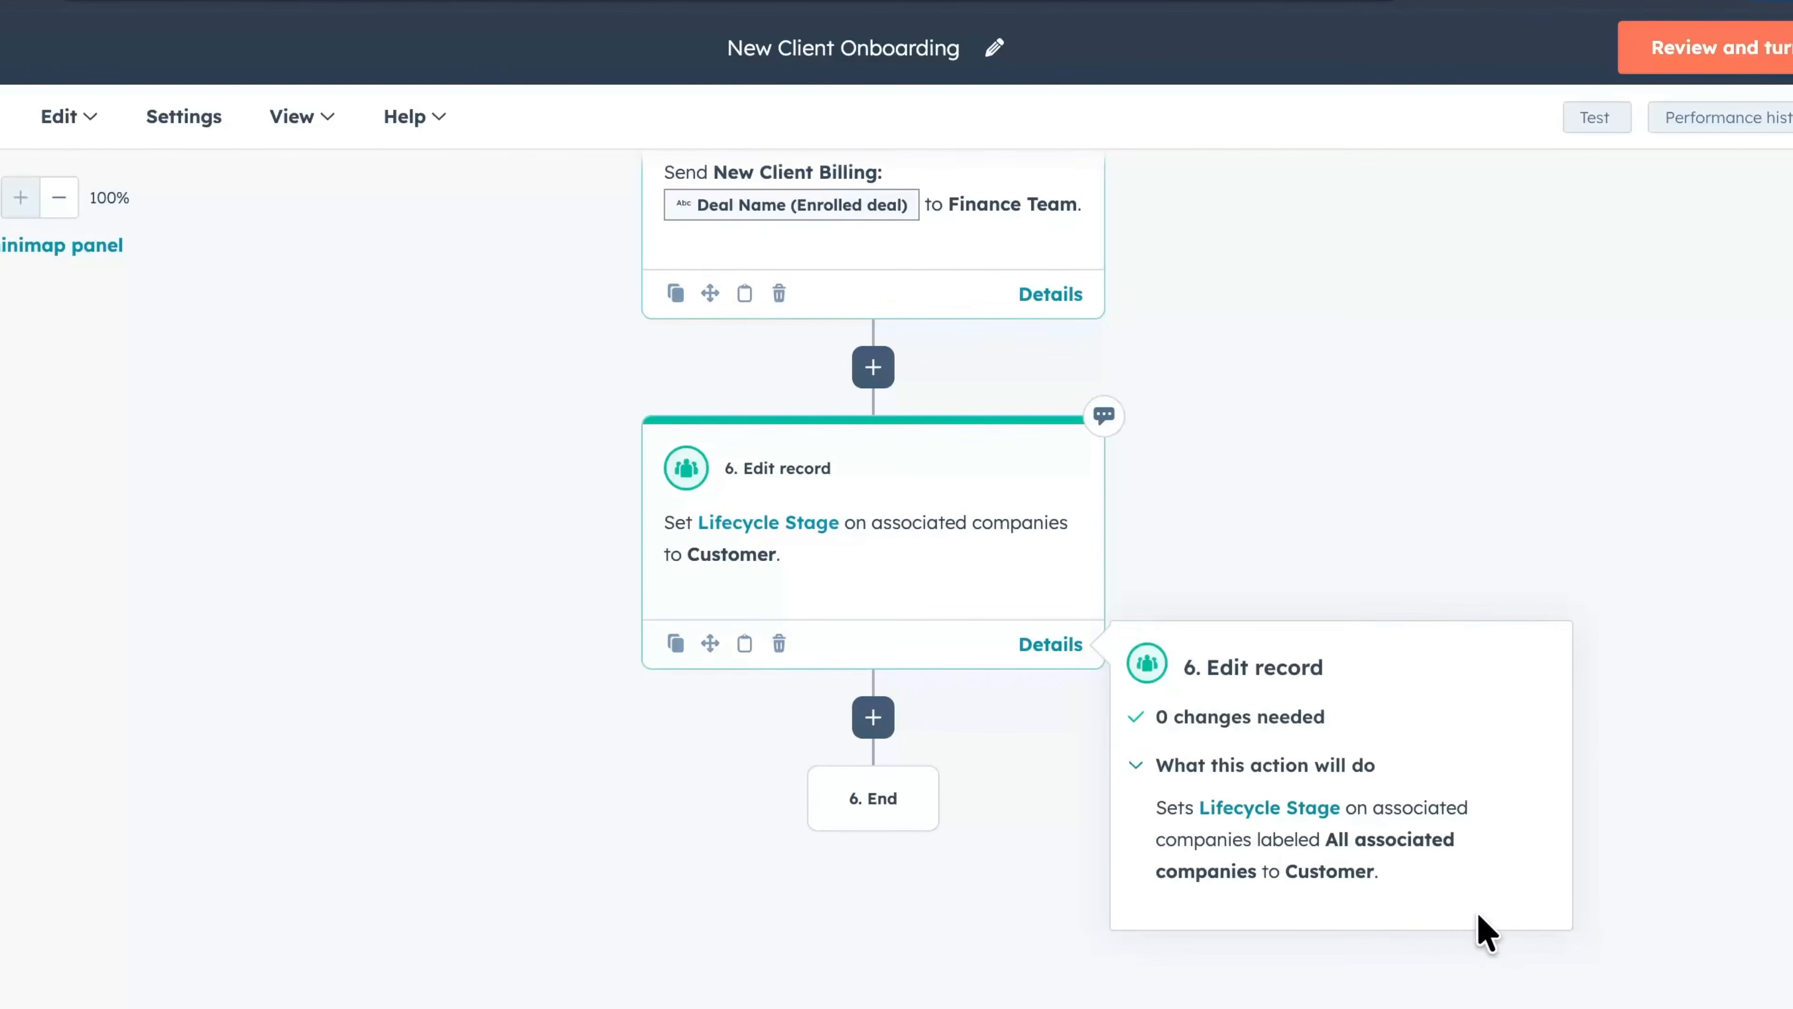
# Step: Start the review to turn on the New Client Onboarding workflow
pyautogui.click(1726, 83)
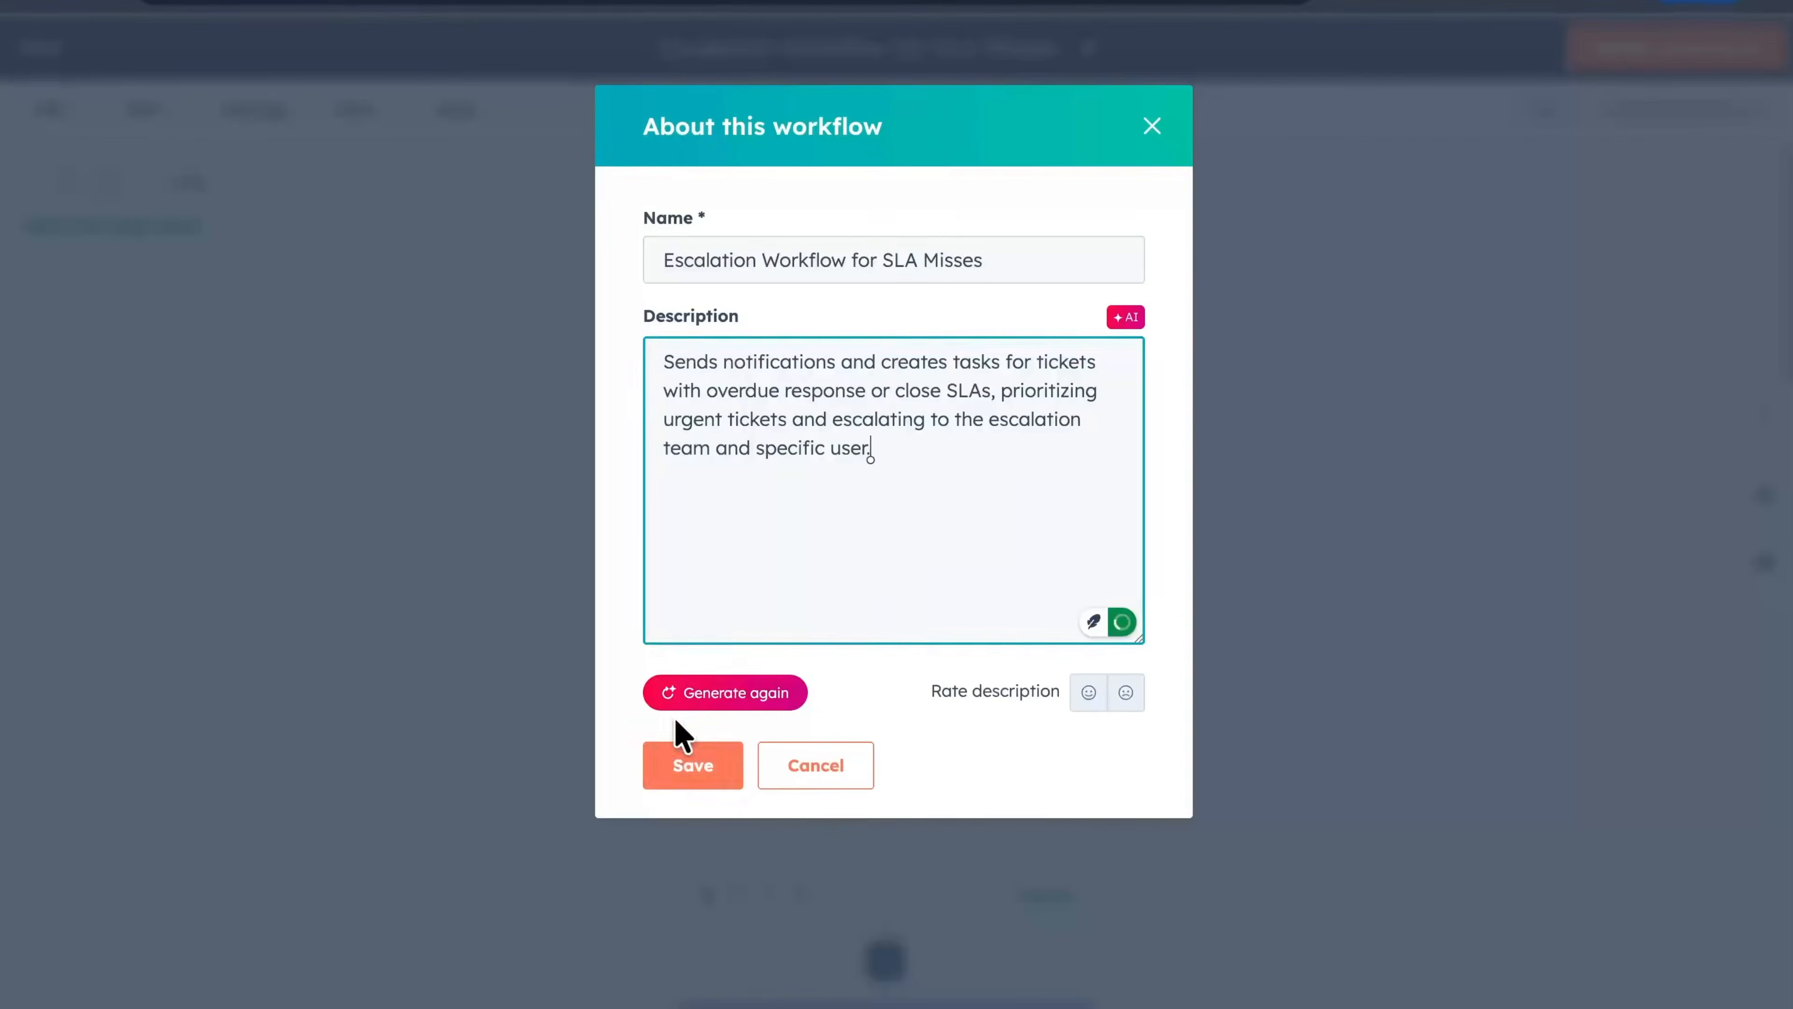
# Step: Save the workflow name "Escalation Workflow for SLA Misses" together with its AI-generated description
pyautogui.click(684, 766)
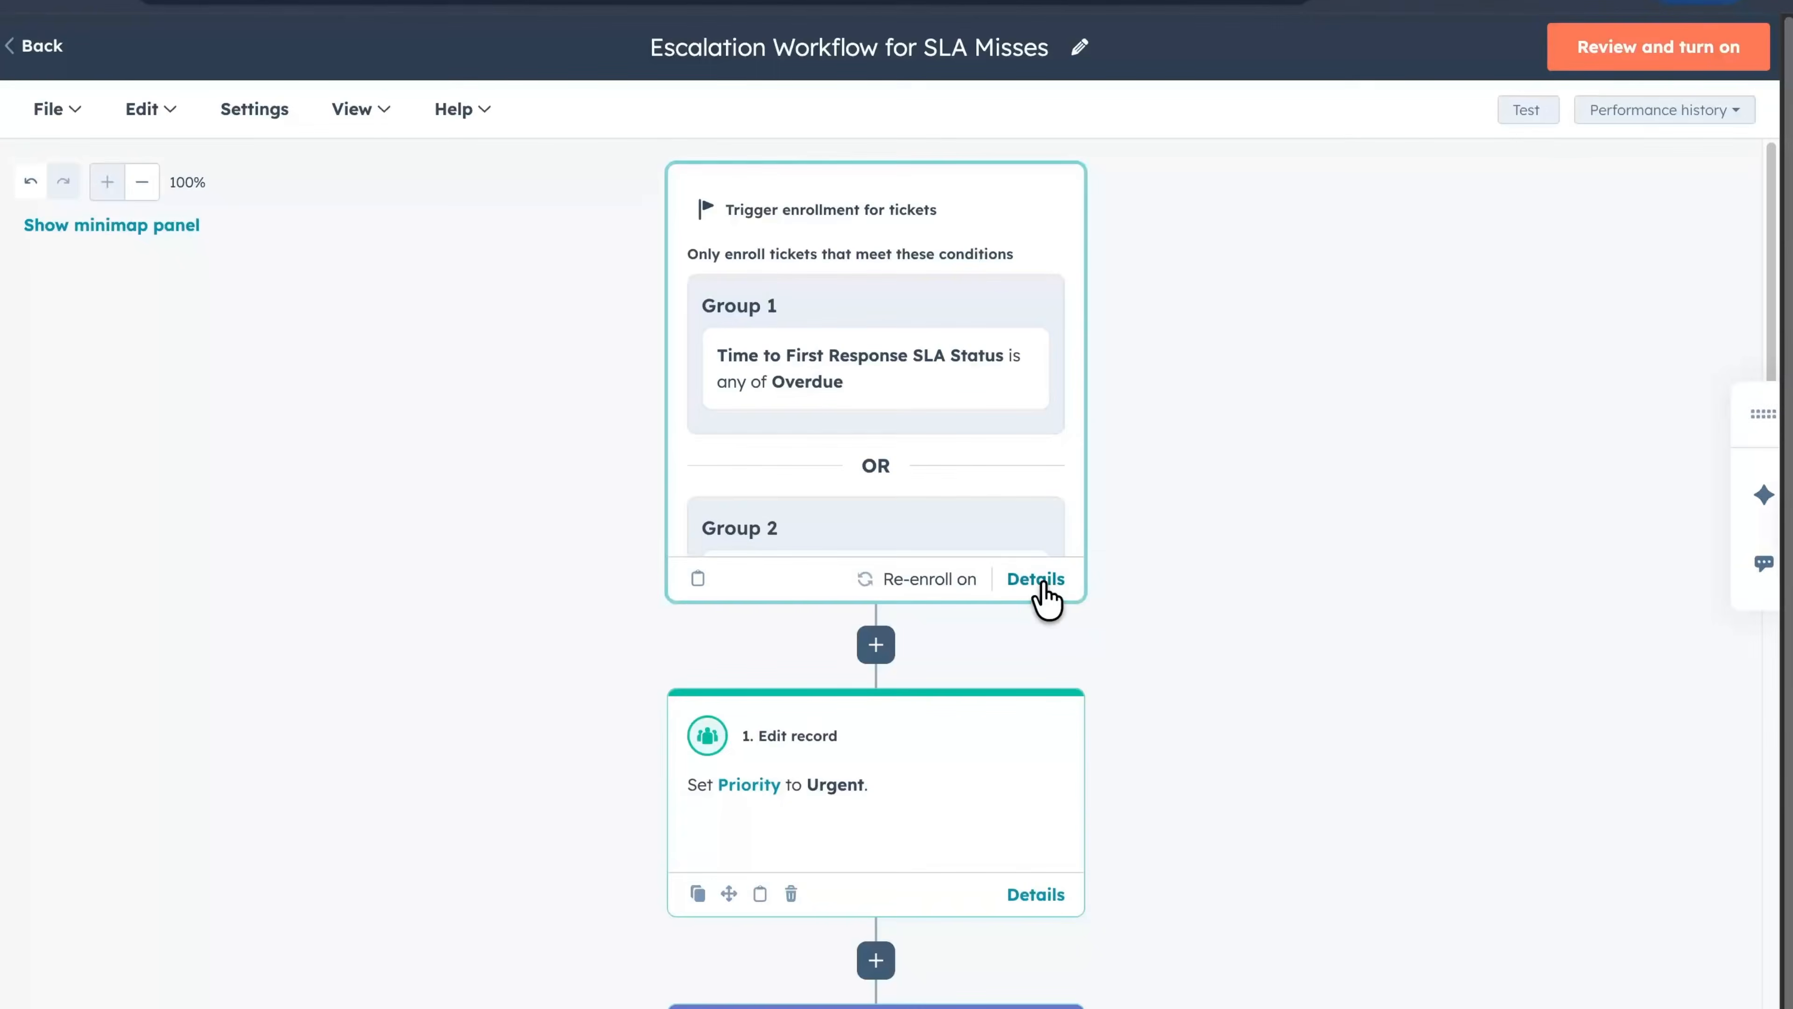
# Step: Examine the SLA escalation workflow's overdue ticket trigger and its actions, down to the details of the Create task action
pyautogui.click(1037, 580)
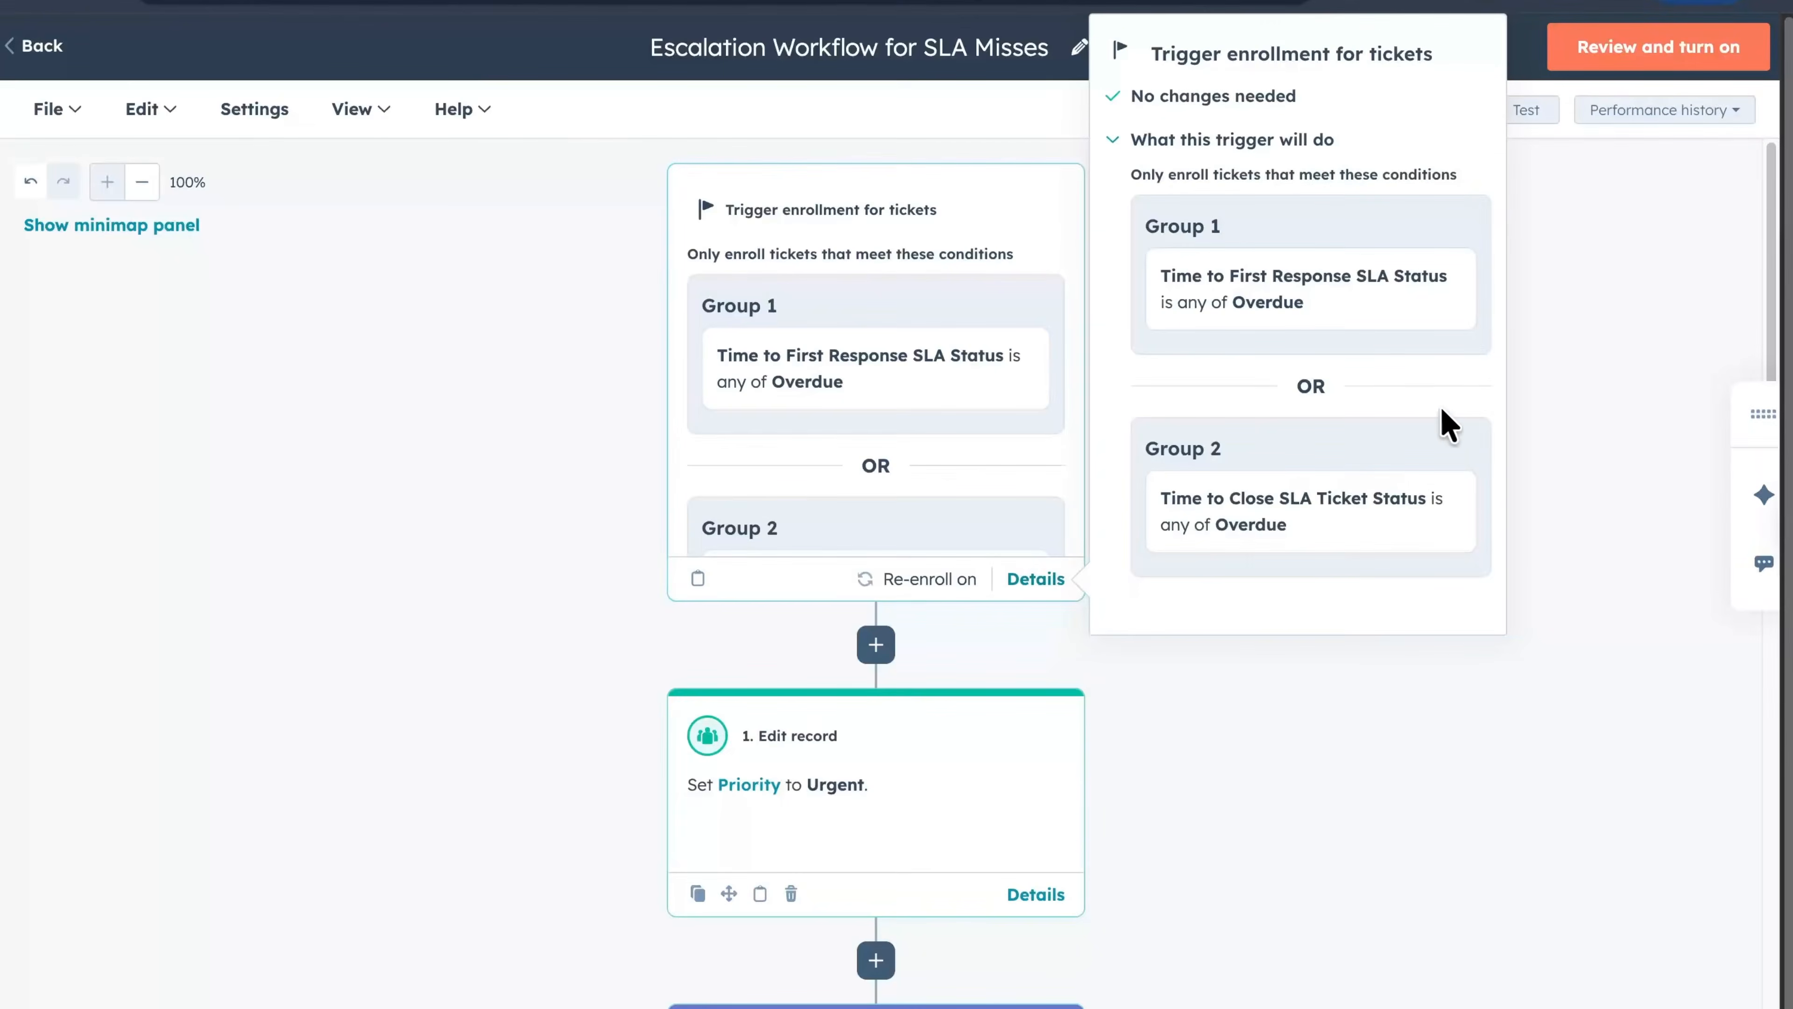
pyautogui.click(1590, 735)
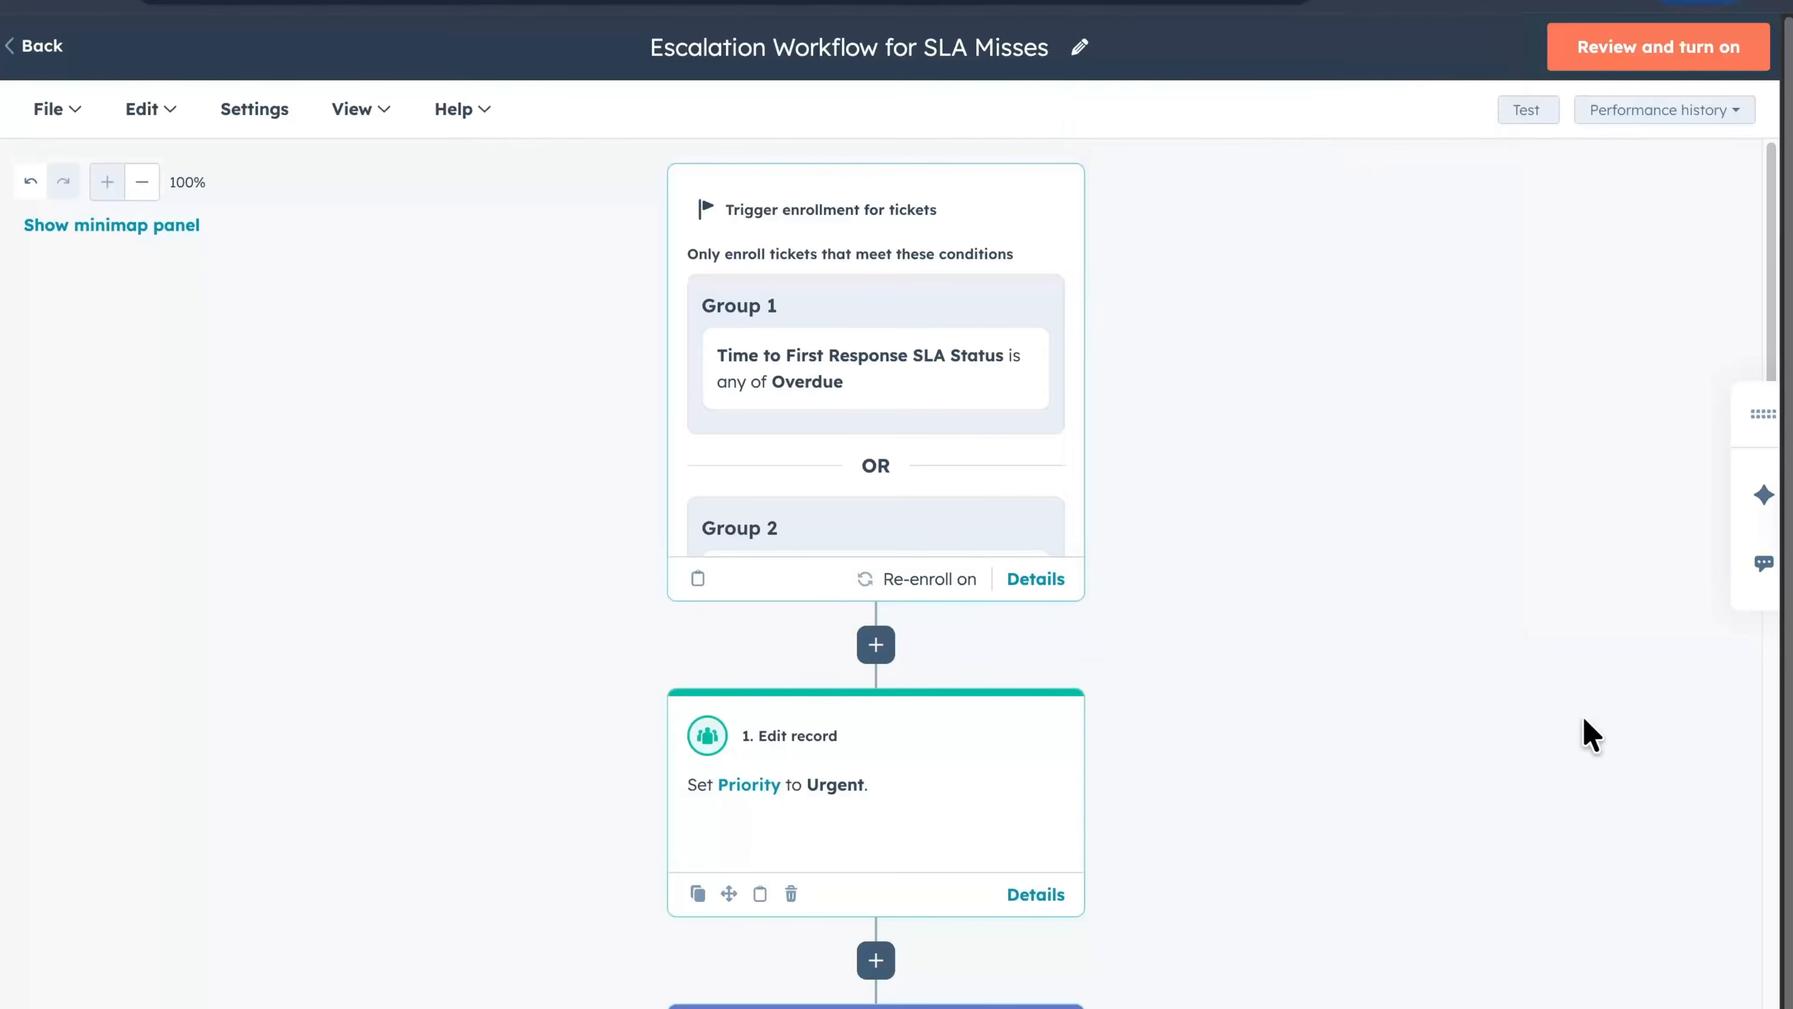
pyautogui.scroll(-5, 1590, 735)
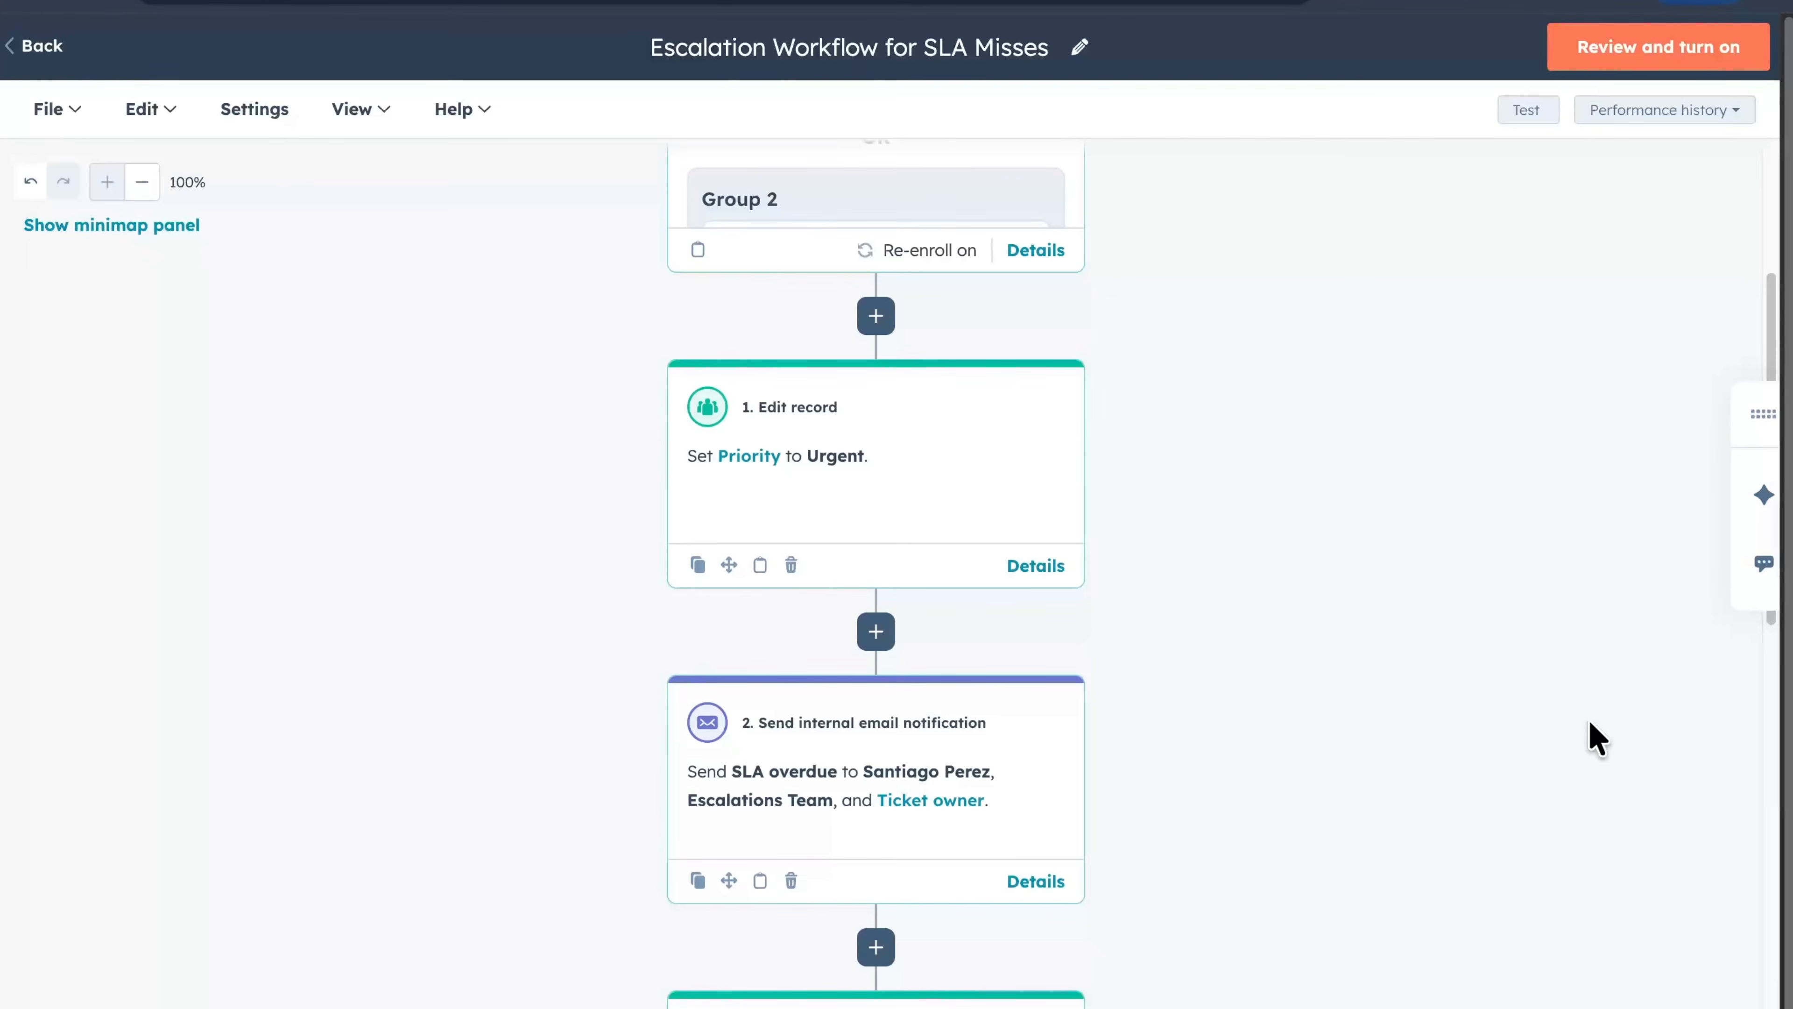
pyautogui.scroll(-4, 1242, 813)
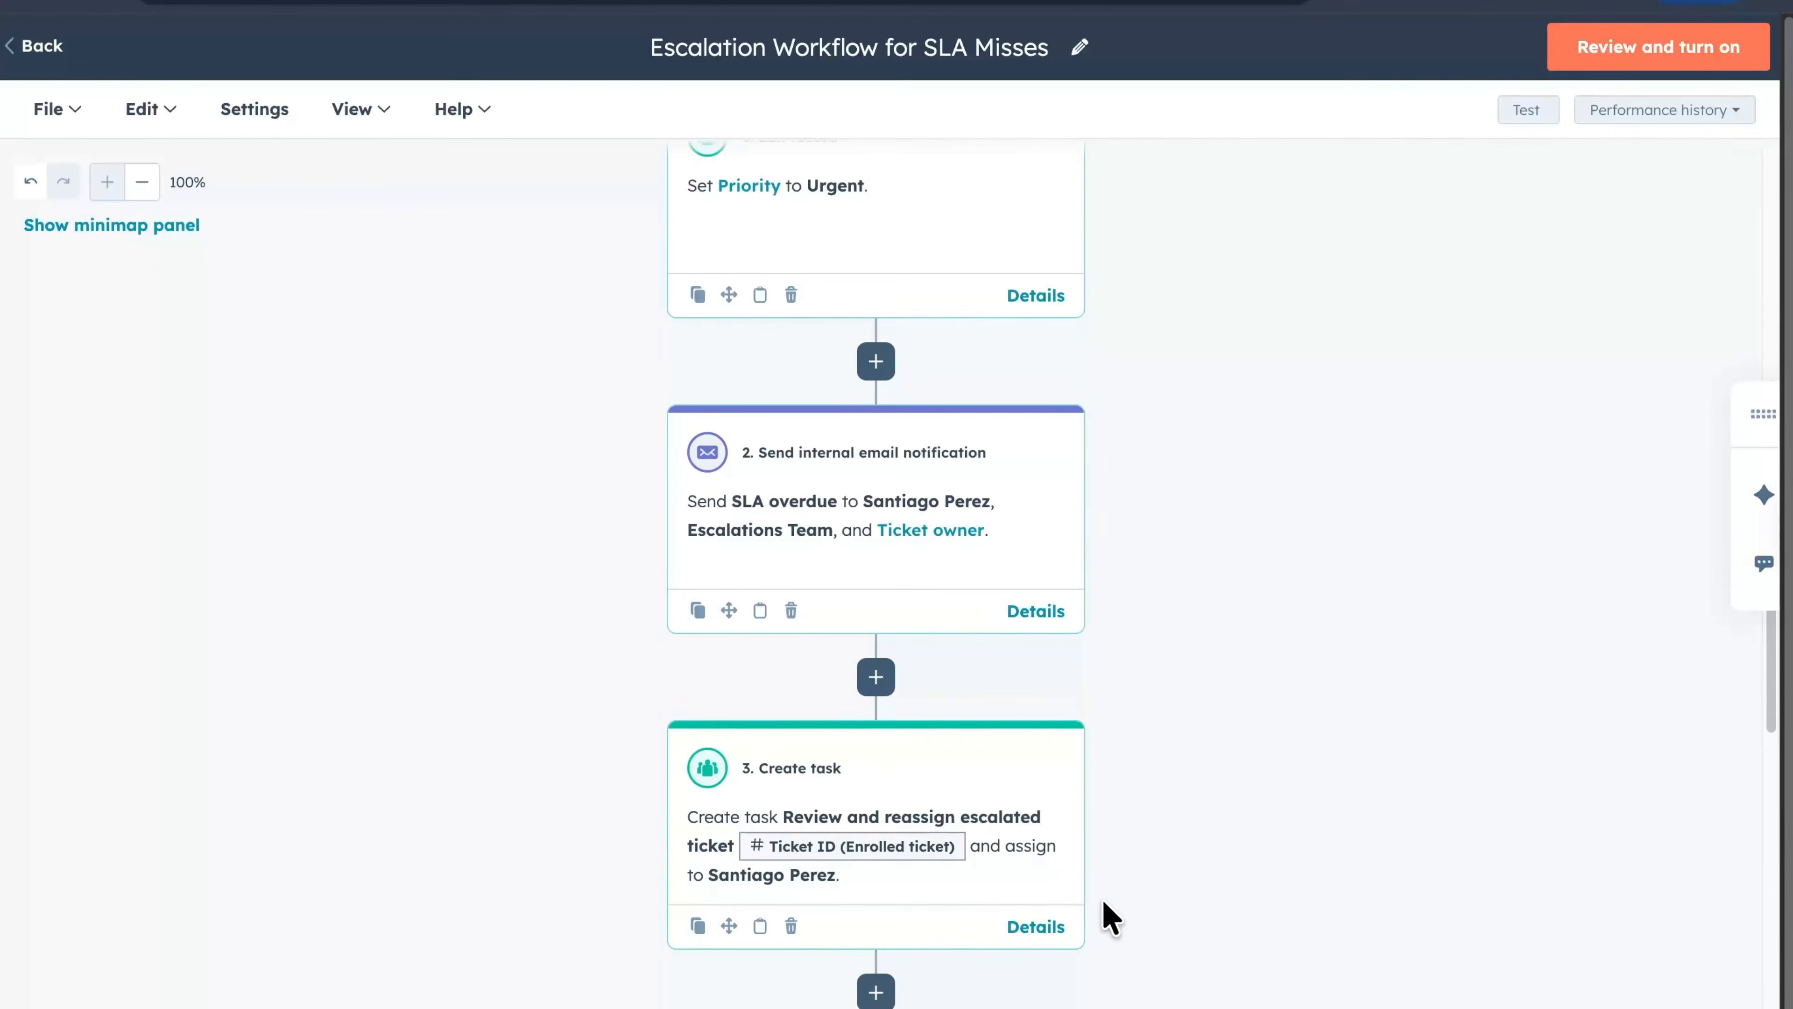
pyautogui.click(1051, 931)
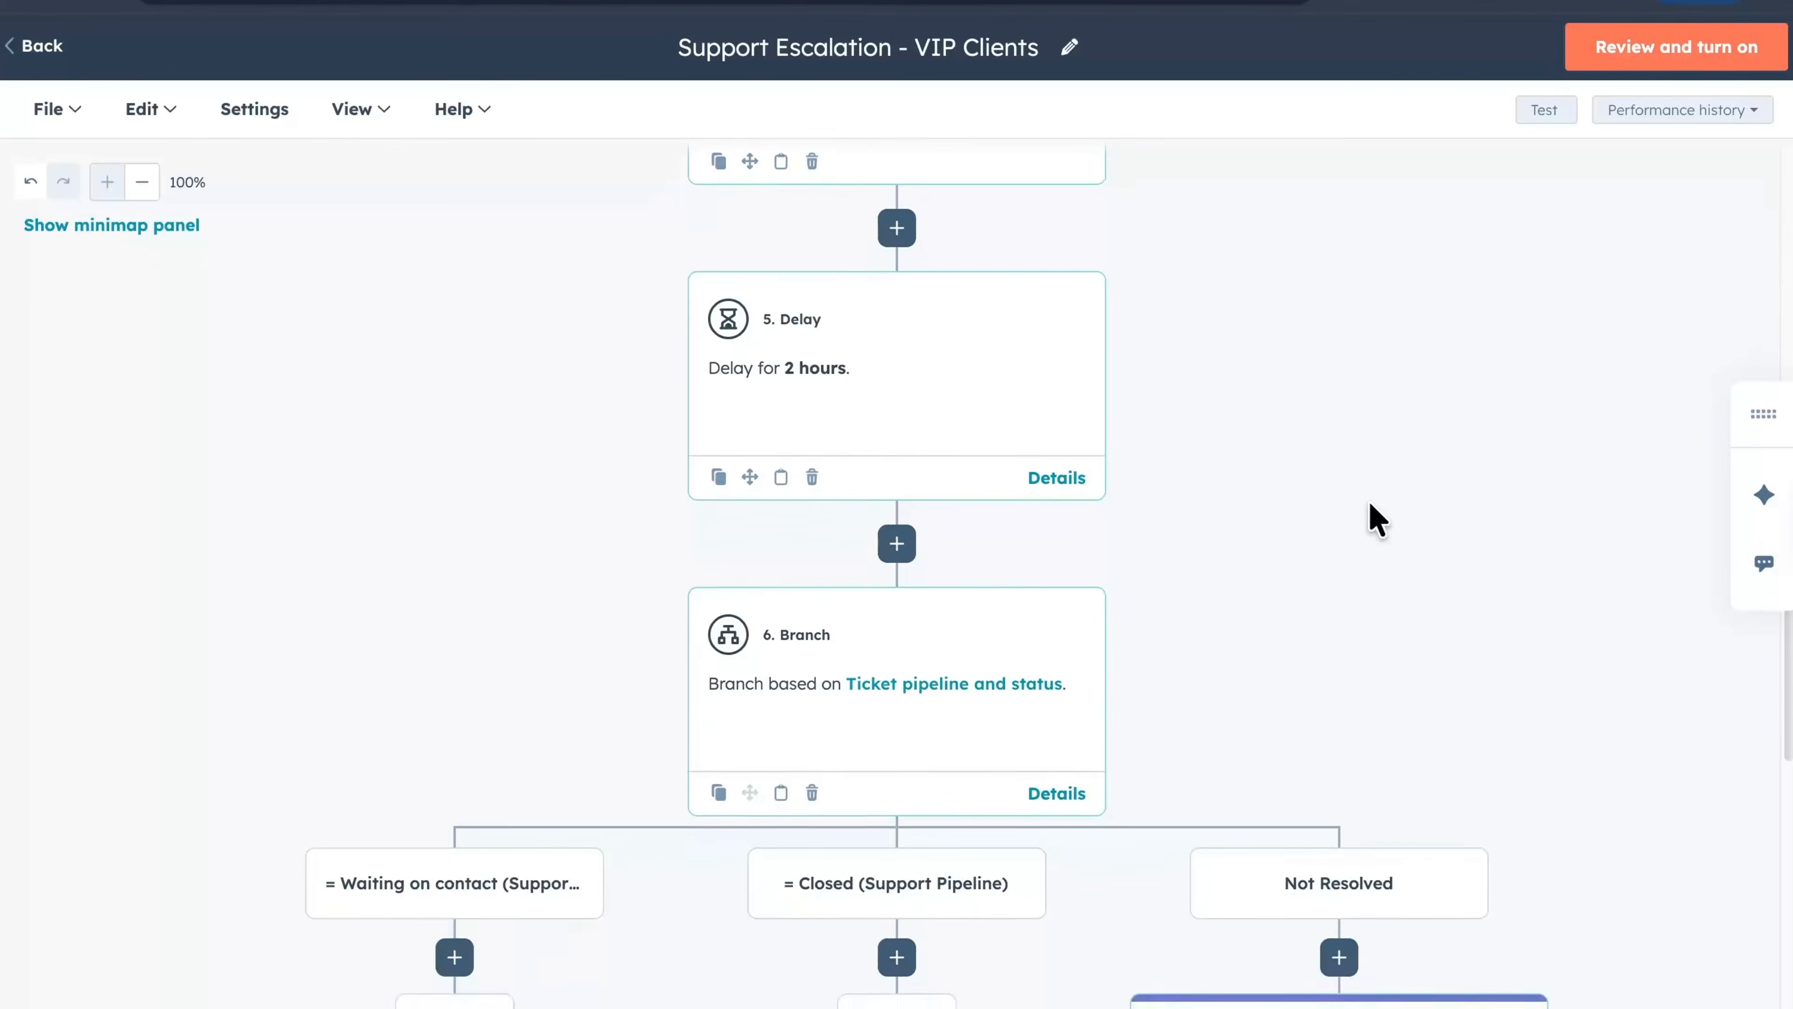
# Step: Inspect the details of the ticket status branch and the Level 2 escalation notification in the Support Escalation - VIP Clients workflow
pyautogui.scroll(-4, 1369, 499)
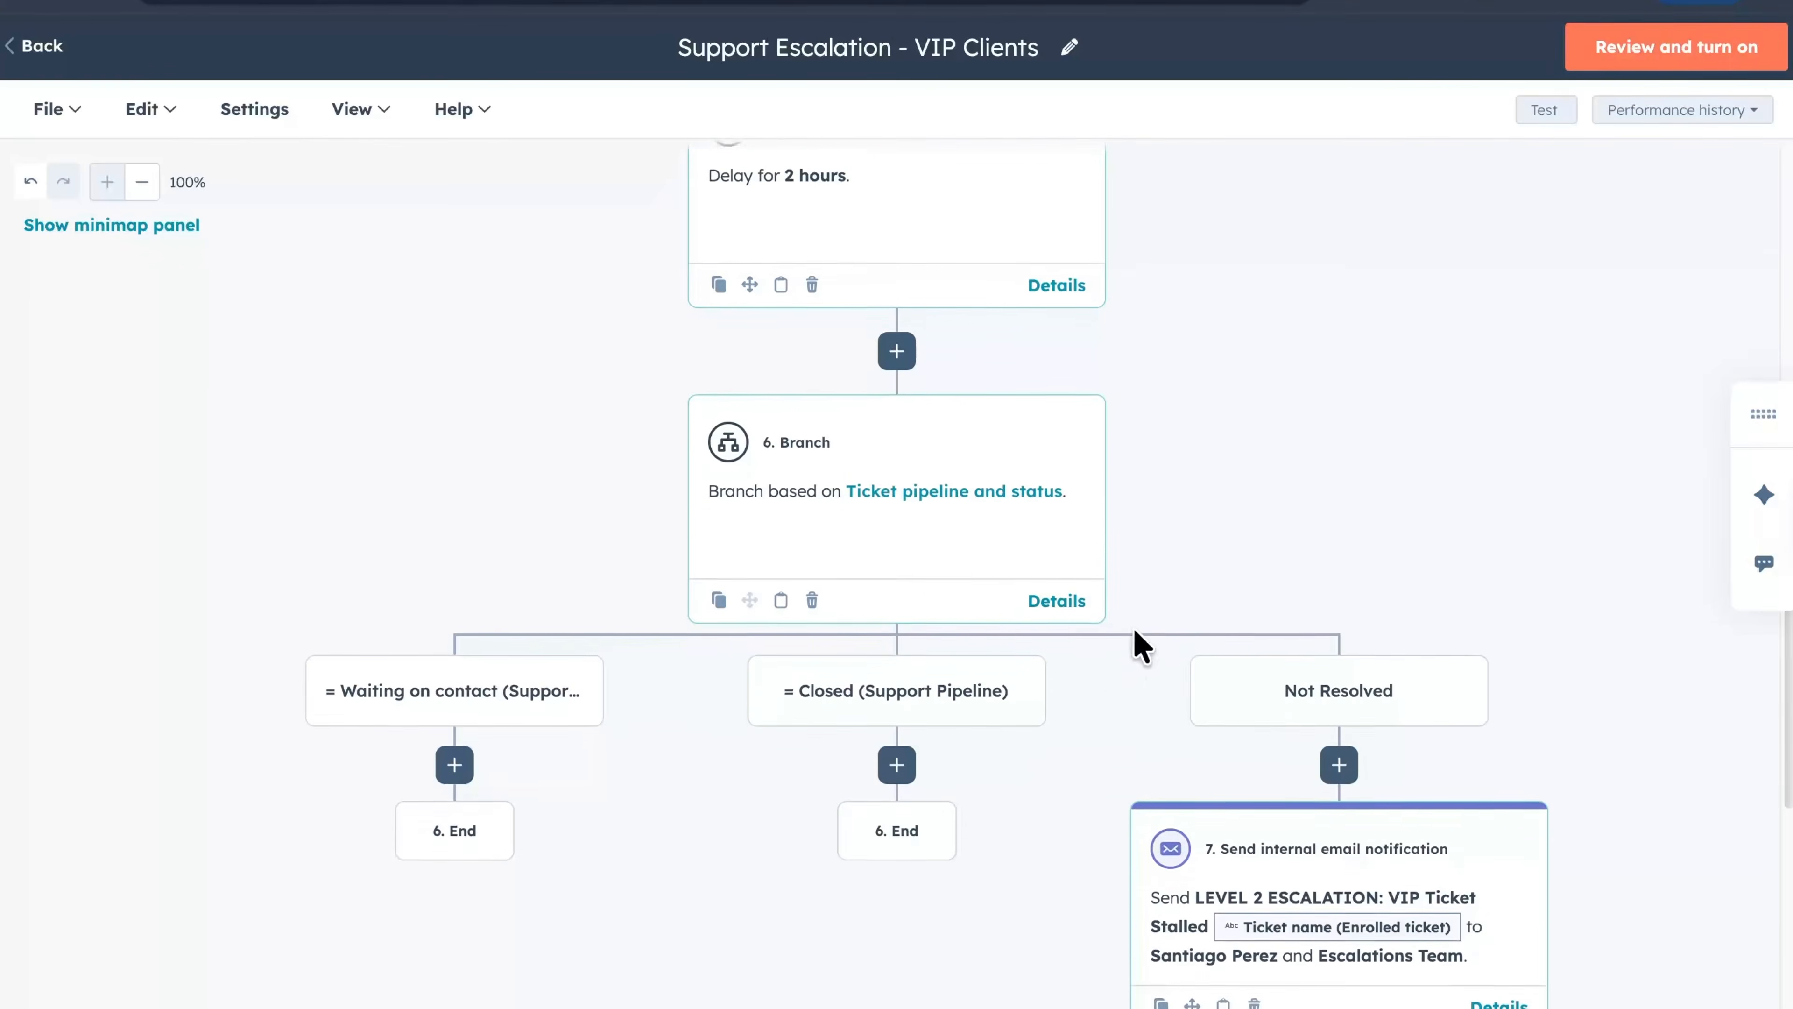
pyautogui.click(1064, 585)
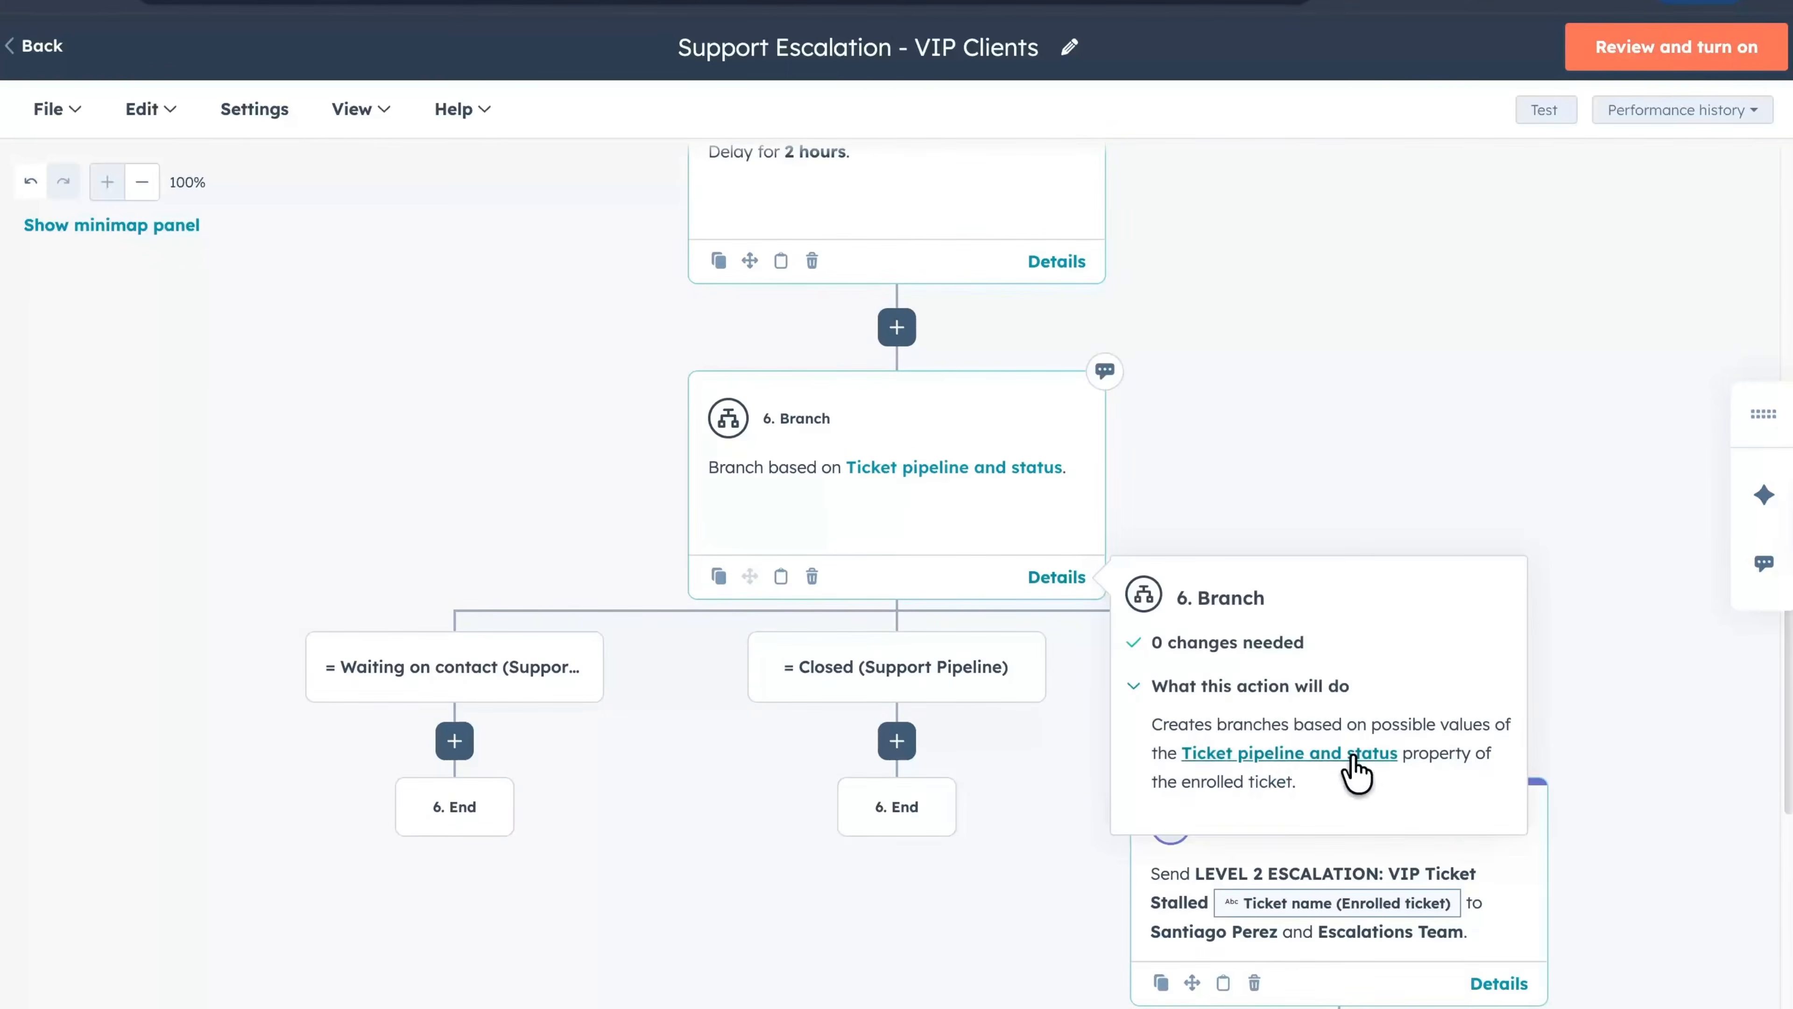
pyautogui.scroll(-3, 1601, 481)
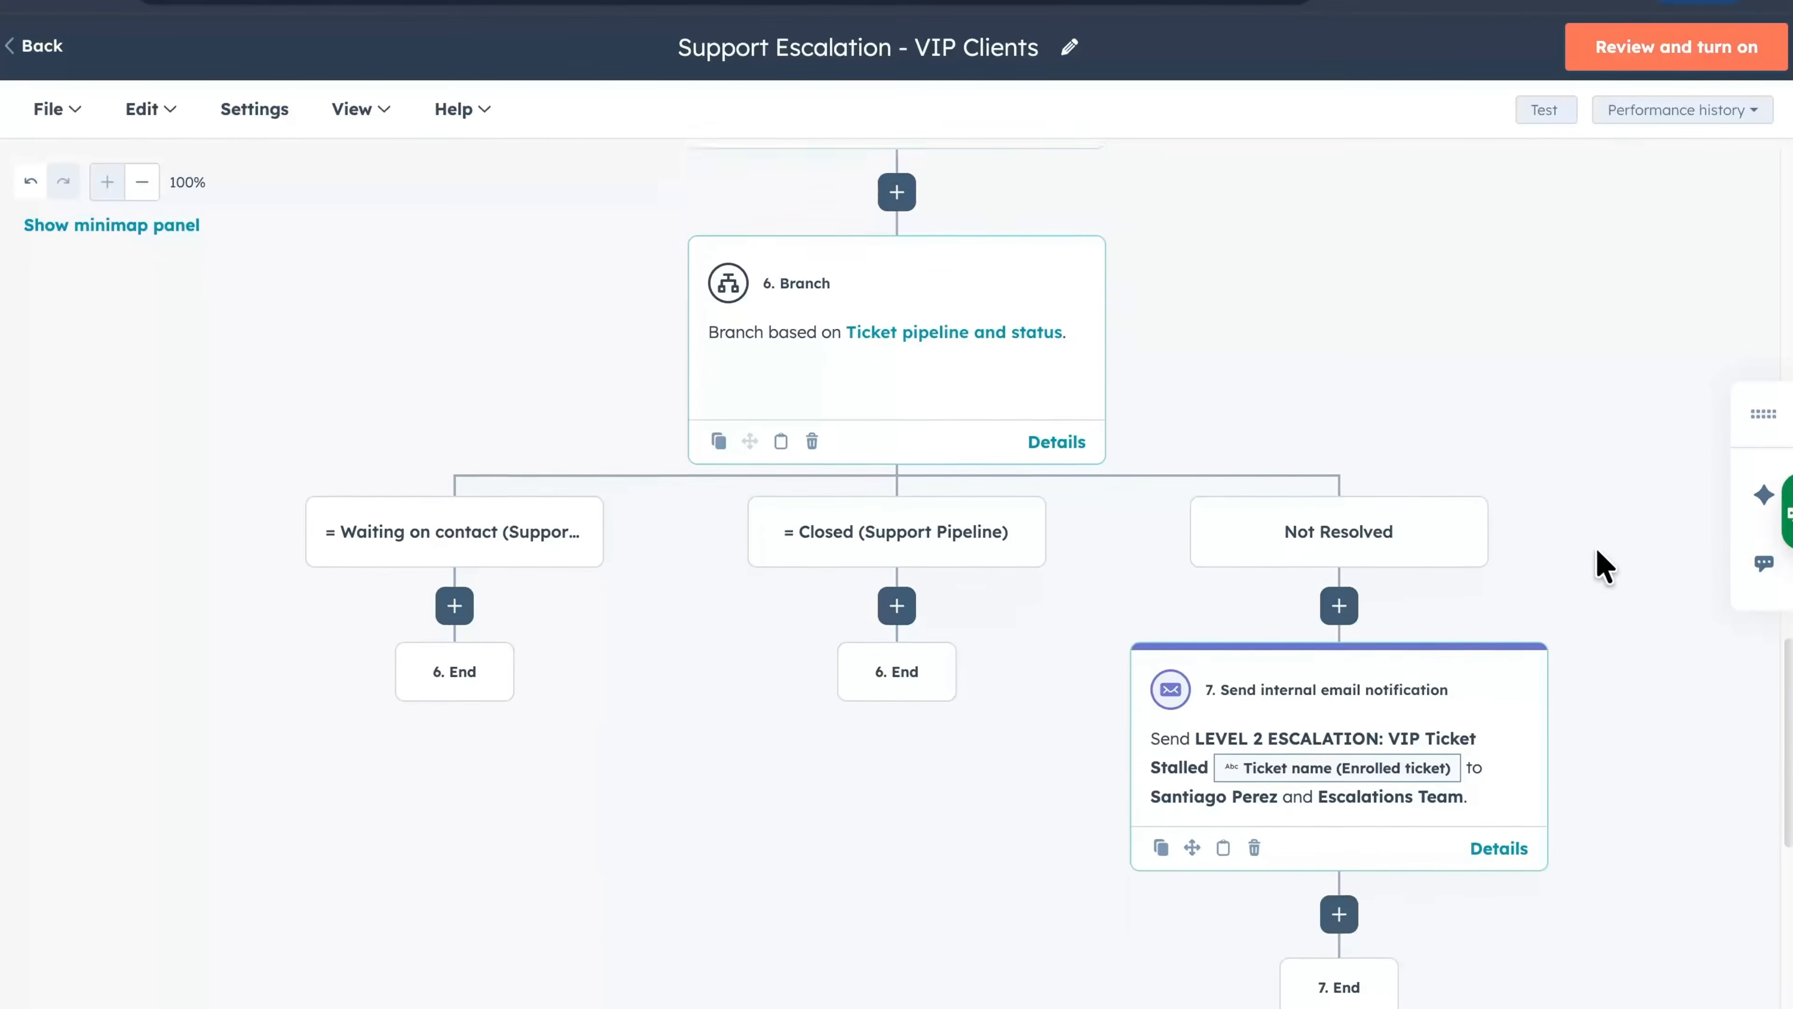
pyautogui.click(1496, 715)
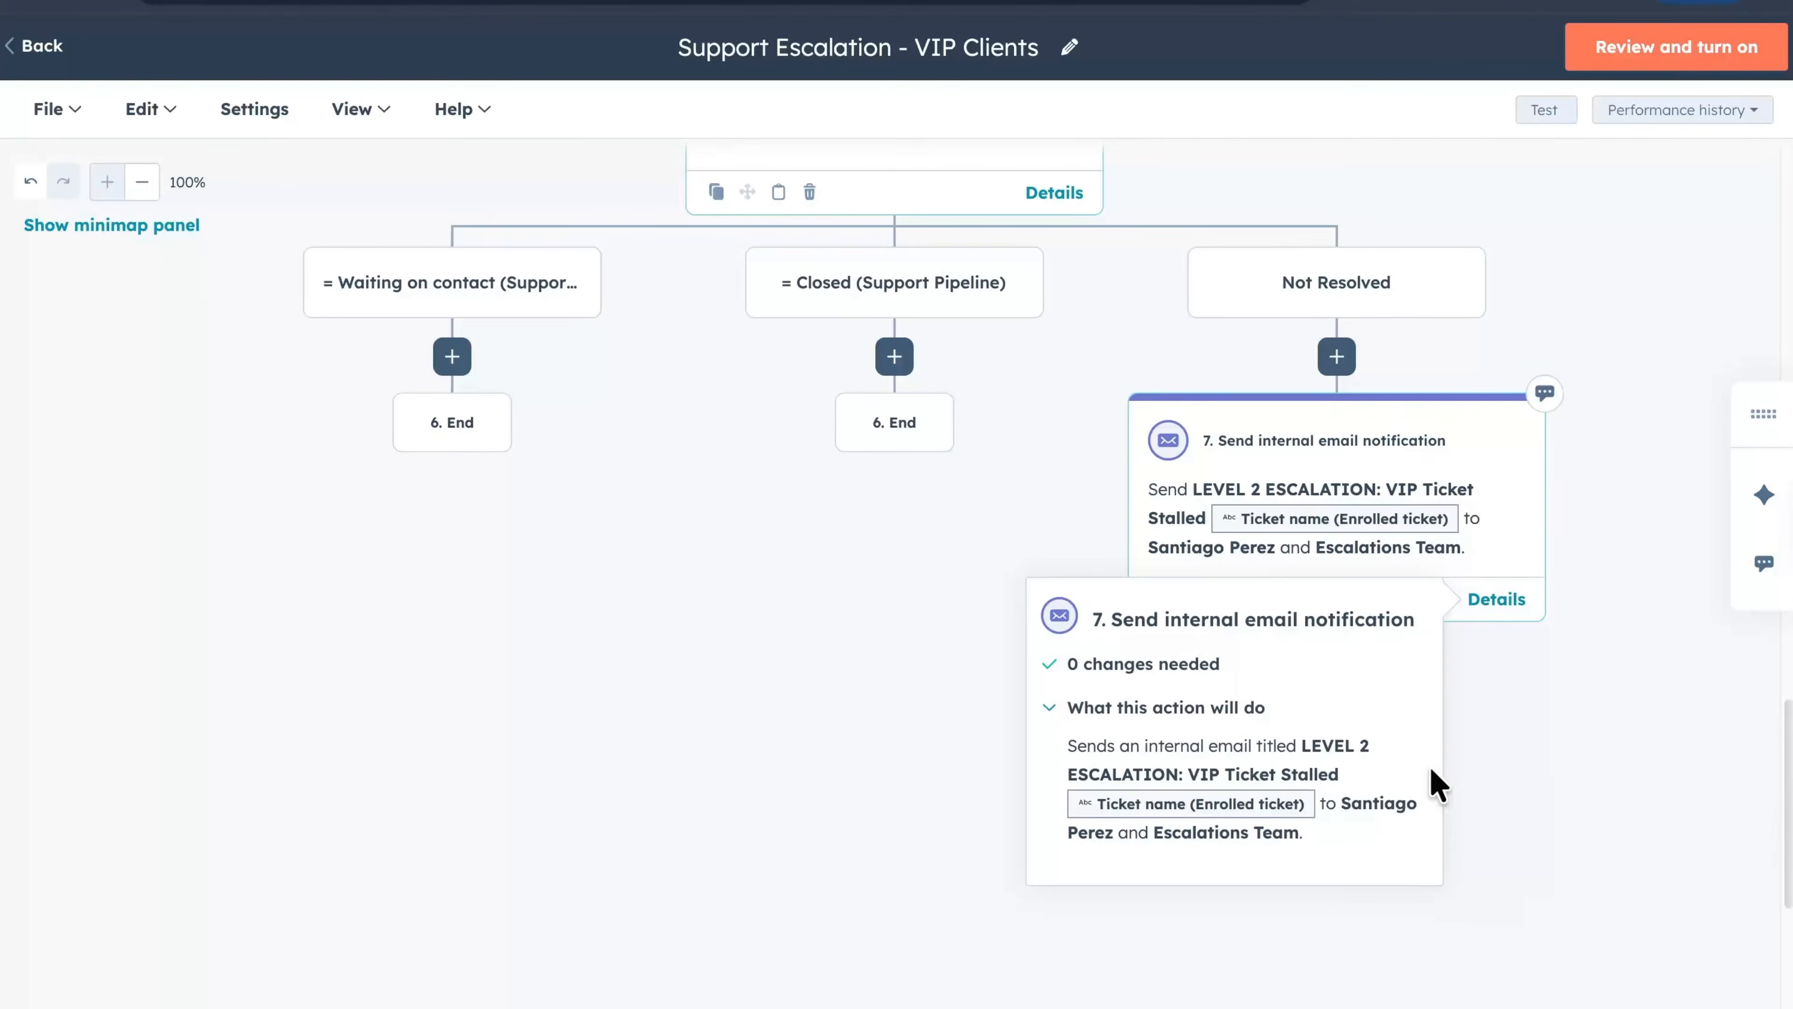
pyautogui.moveTo(1566, 797); pyautogui.dragTo(1486, 809)
pyautogui.click(1416, 612)
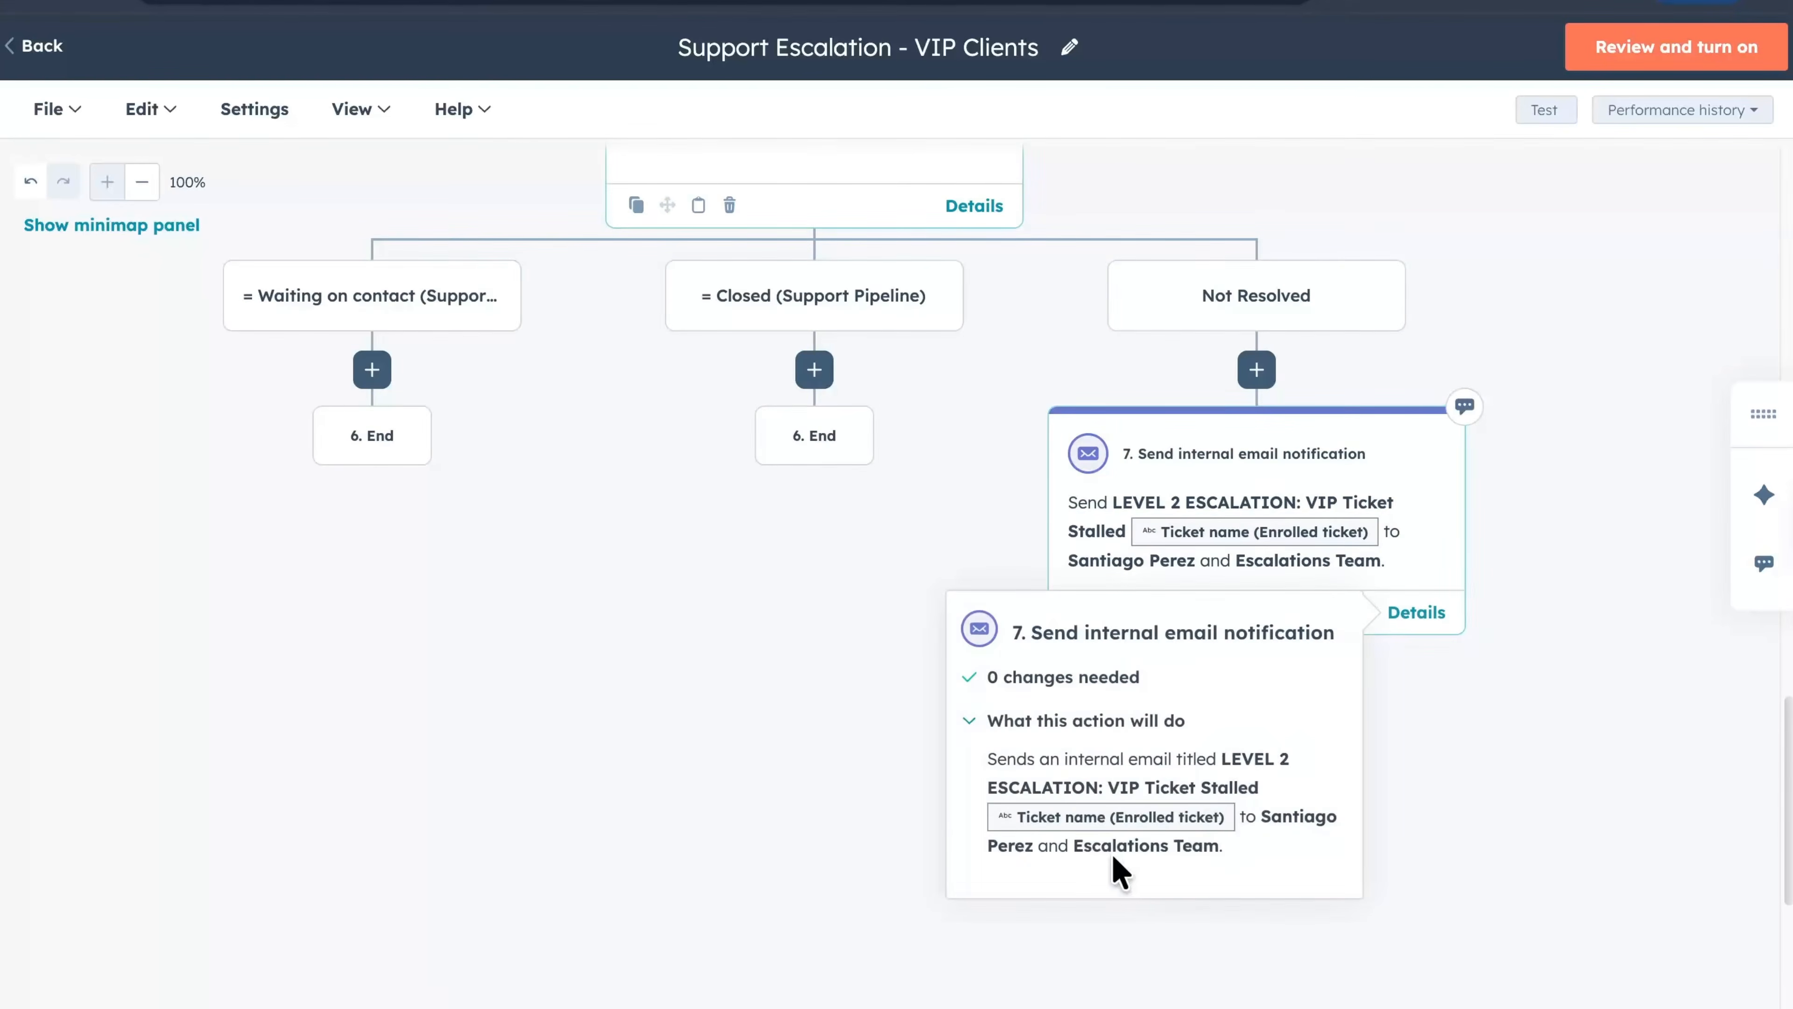
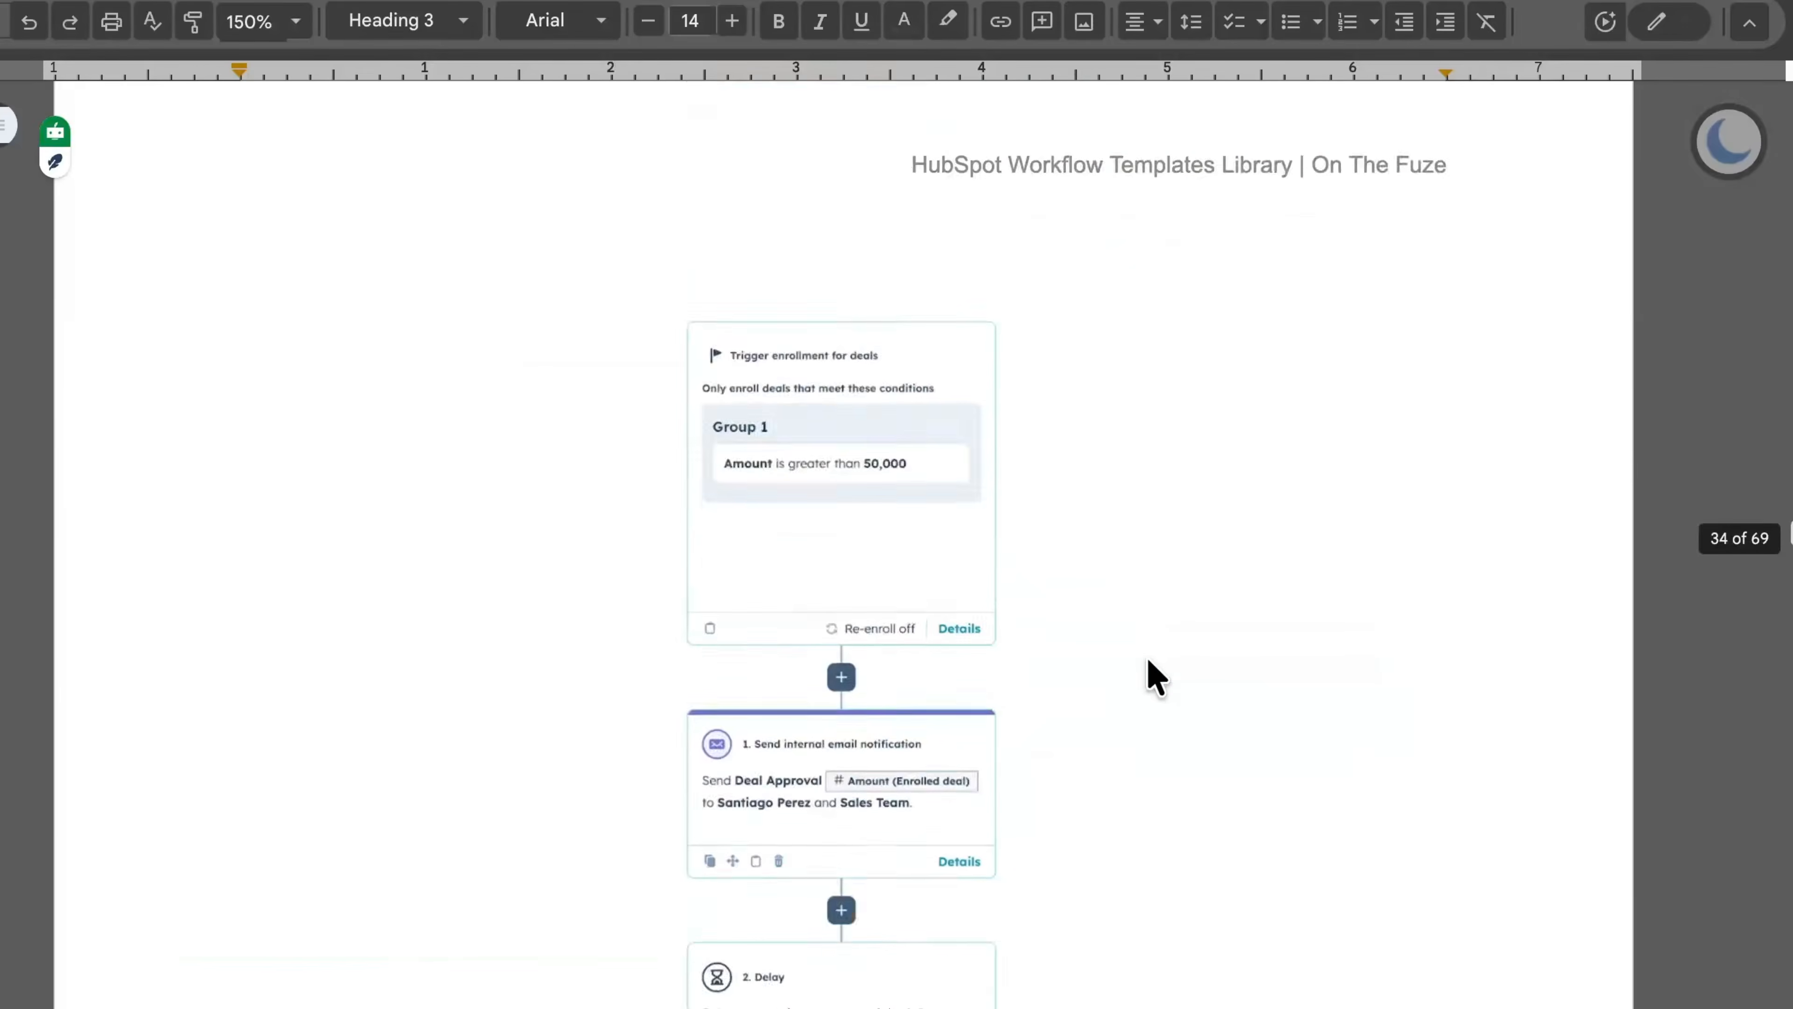
# Step: Look through the workflow template for deals over 50,000 in the HubSpot Workflow Templates Library document
pyautogui.scroll(-15, 1150, 674)
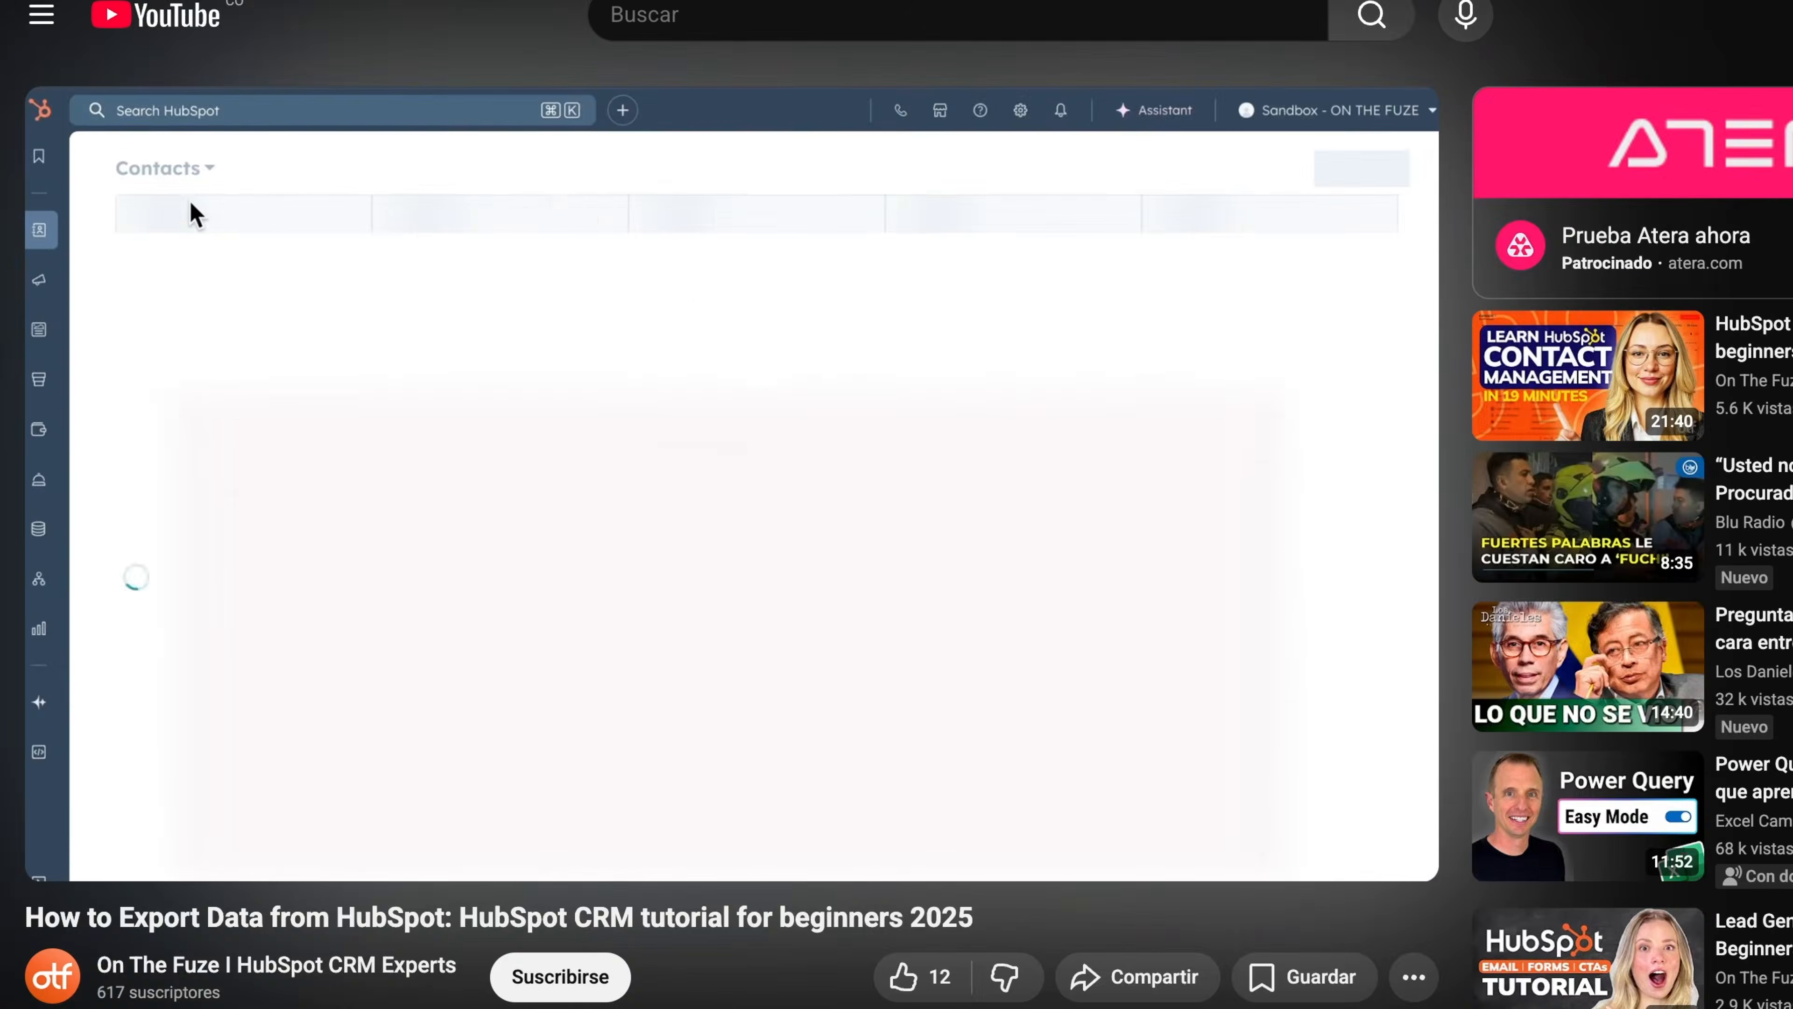
# Step: Expand the description of the HubSpot data export video on YouTube and highlight the free HubSpot Export Checklist line
pyautogui.scroll(-5, 585, 180)
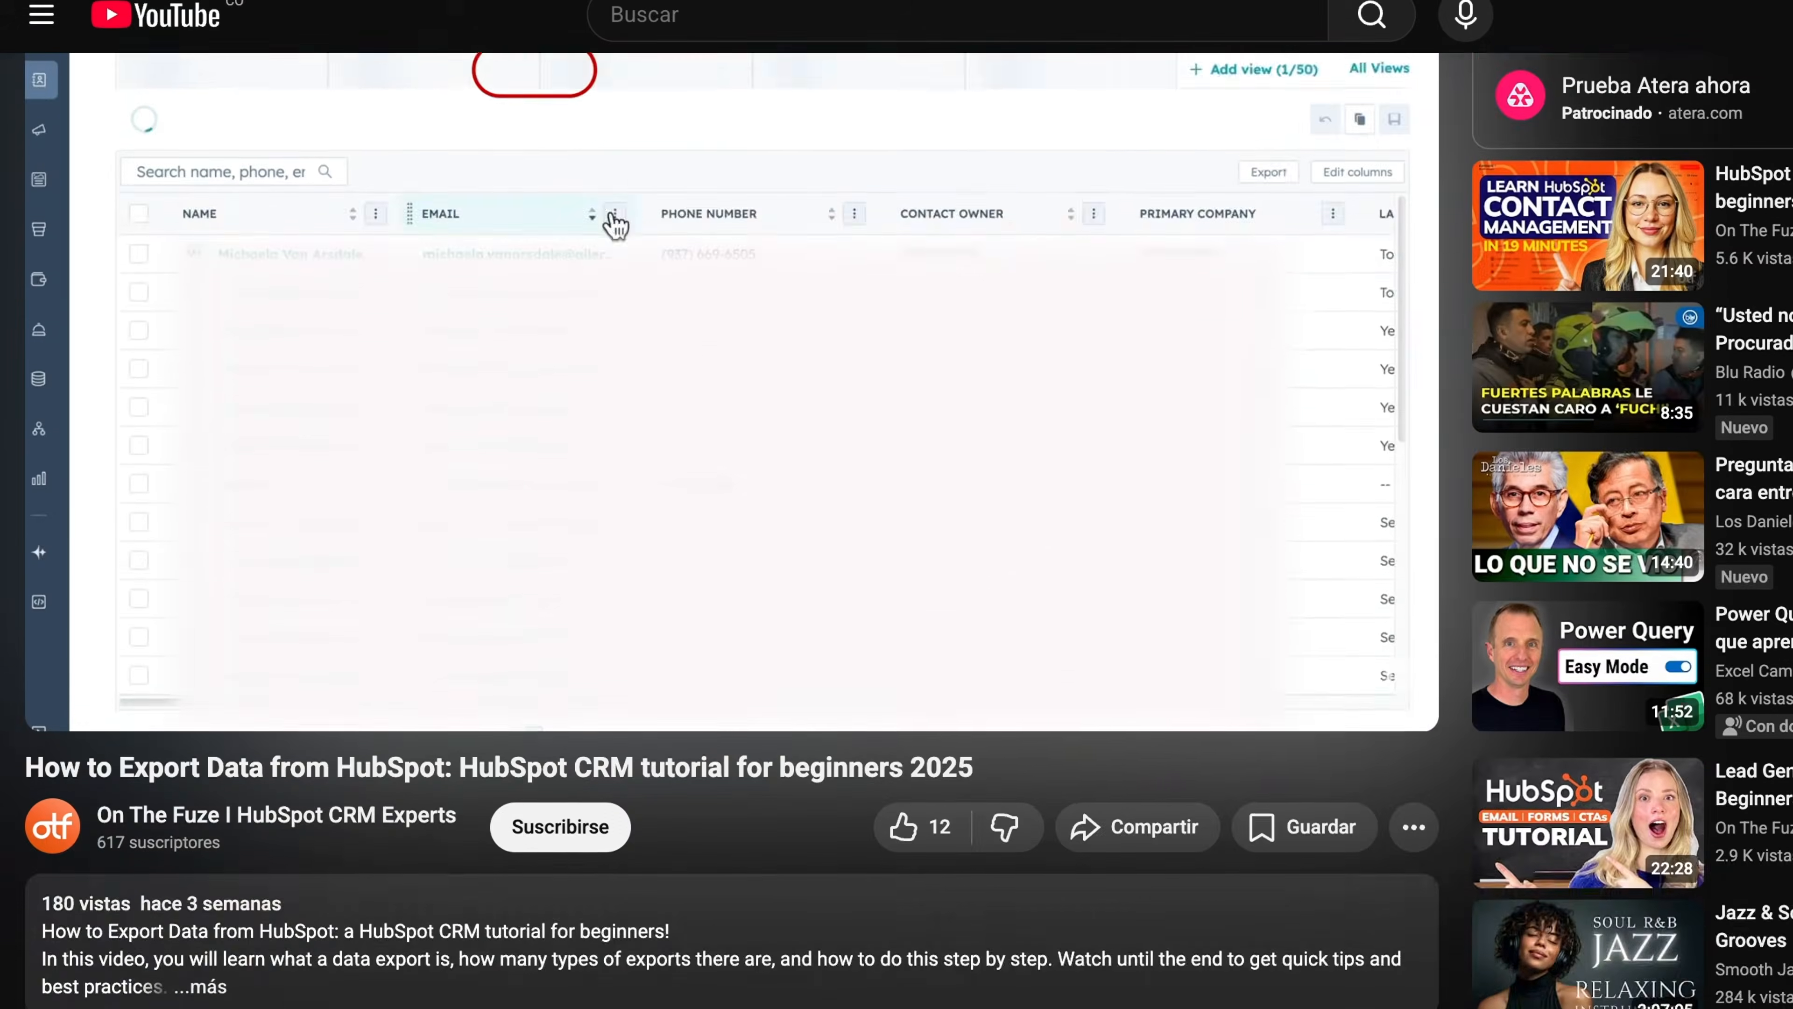
pyautogui.click(600, 721)
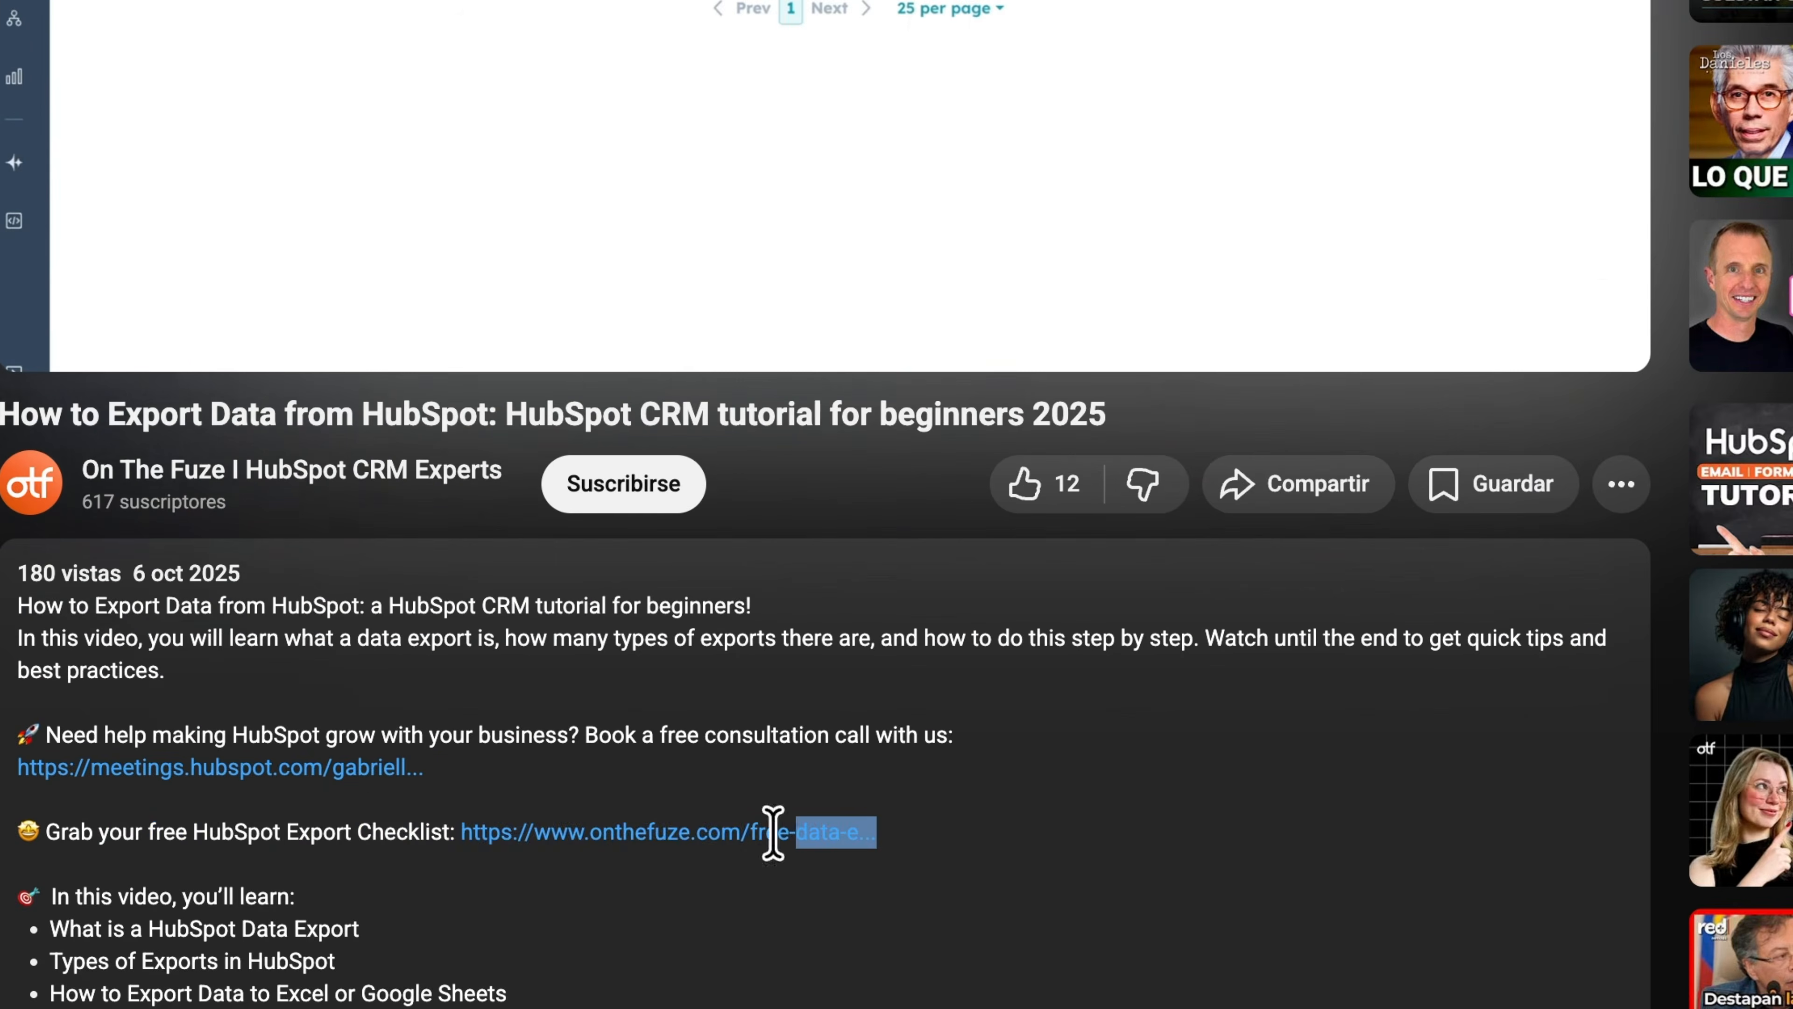
pyautogui.moveTo(773, 832); pyautogui.dragTo(8, 853)
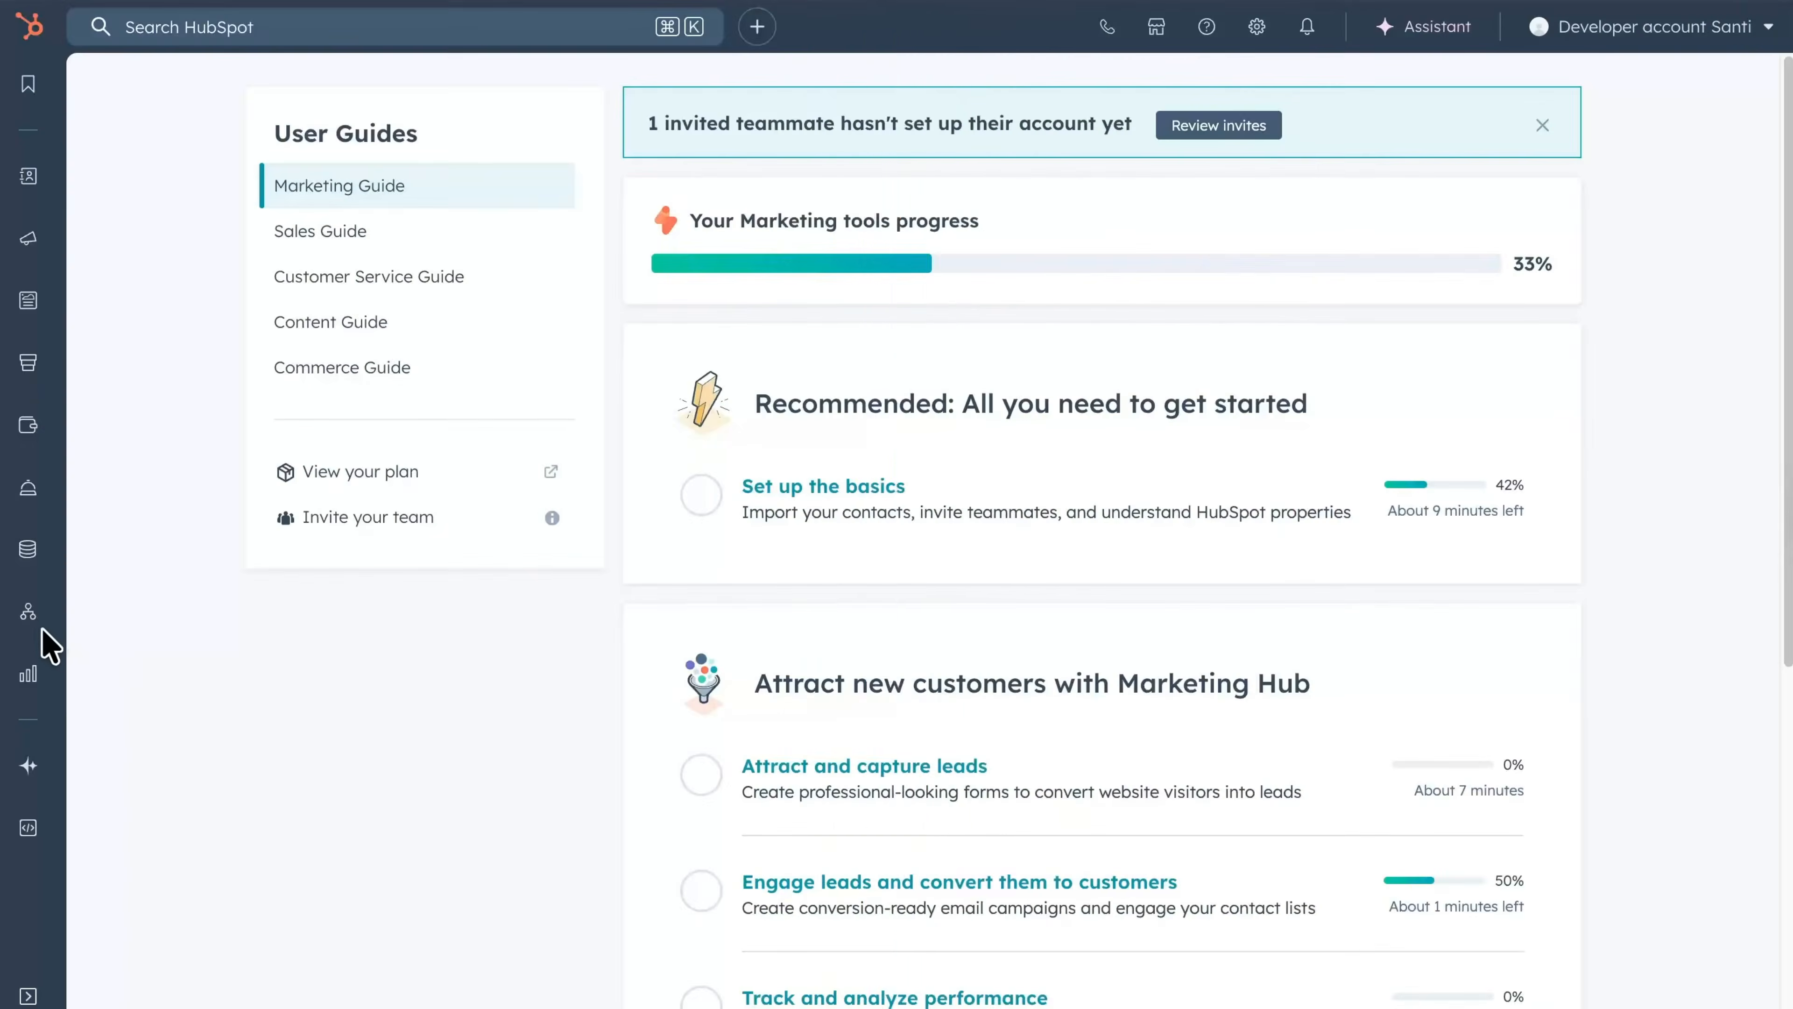
# Step: Switch to HubSpot and open the list of all automation workflows
pyautogui.moveTo(29, 624)
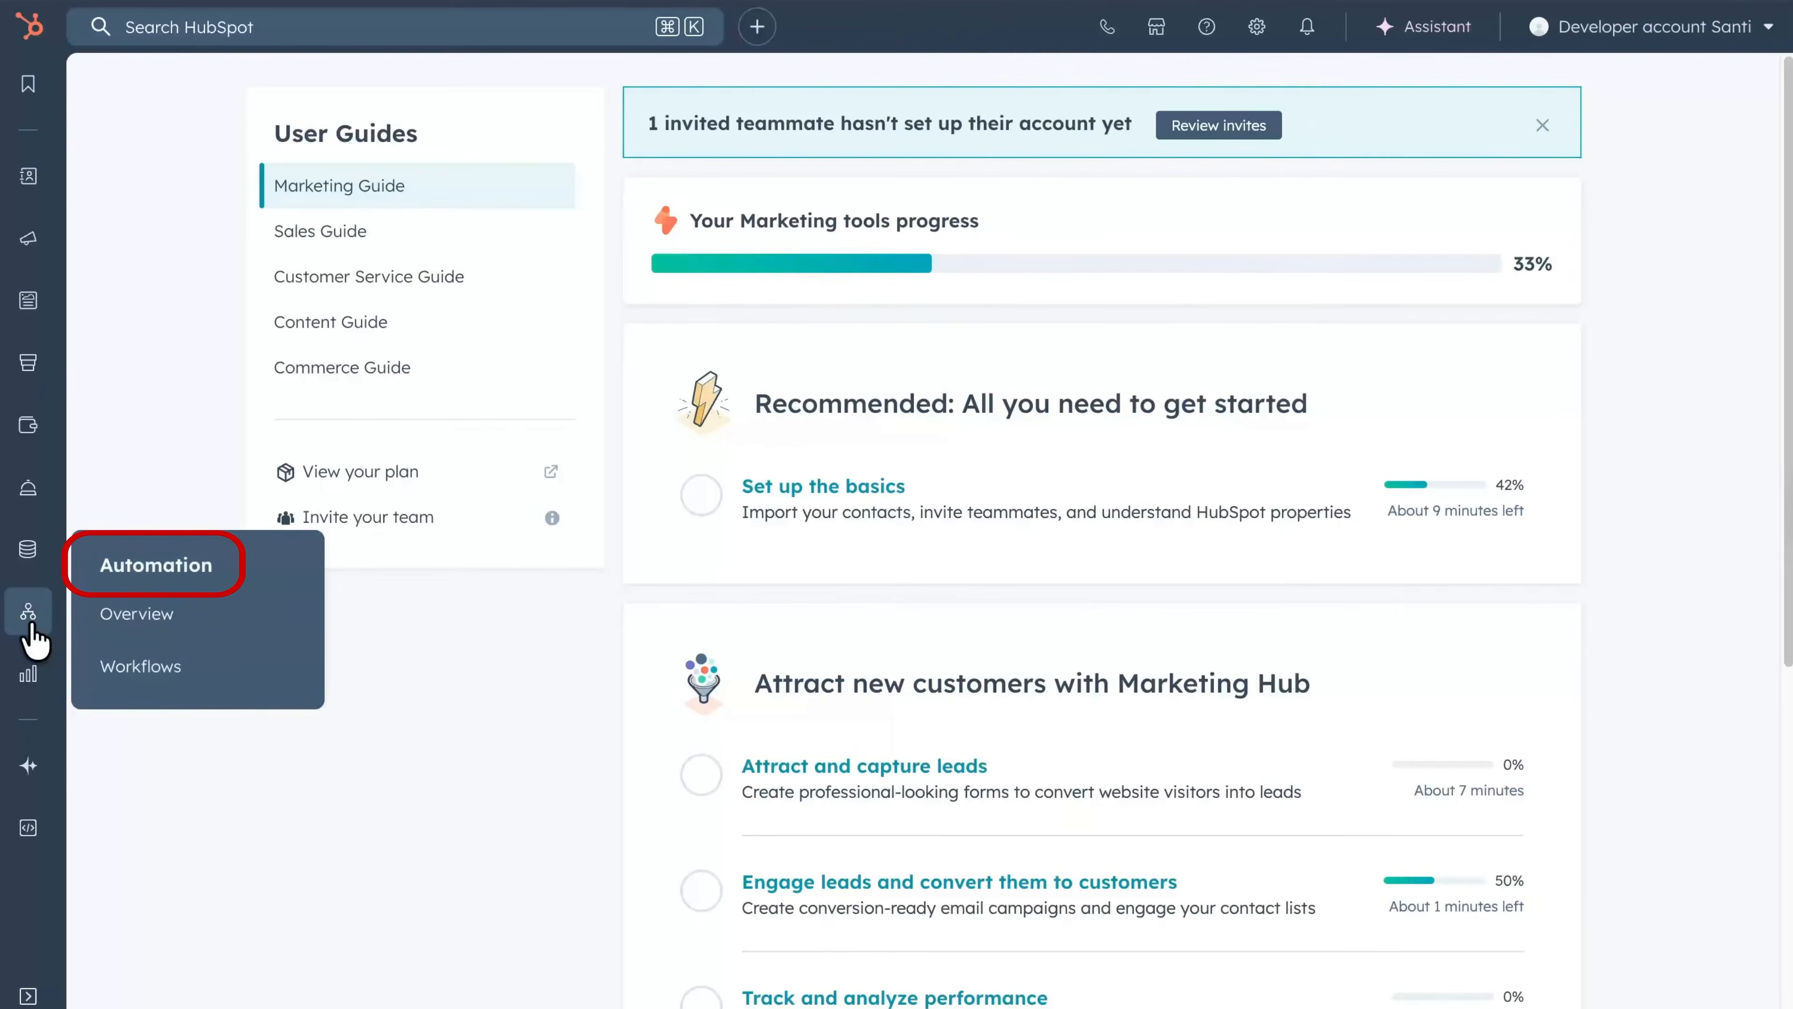
pyautogui.click(229, 679)
pyautogui.moveTo(397, 562)
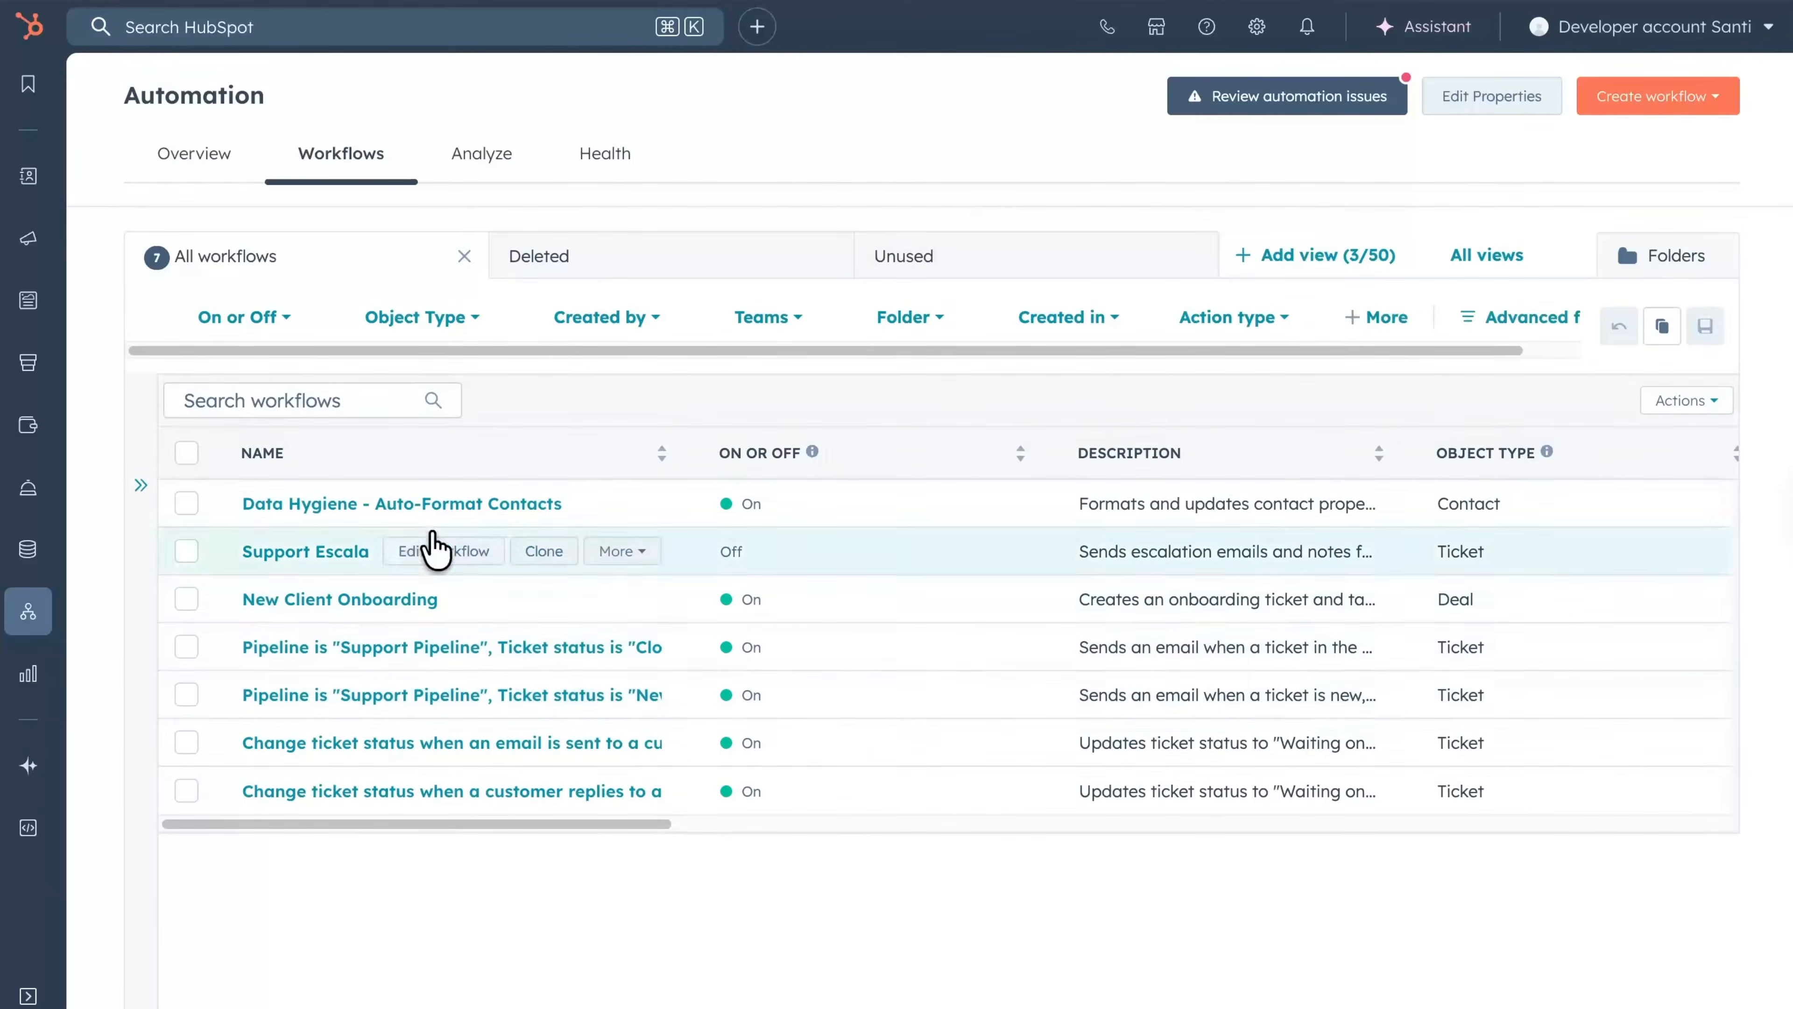
# Step: Search the workflow templates for "Lead", create a workflow from the "Assign new web leads to contact owners" template, and dismiss its review notes
pyautogui.click(1721, 105)
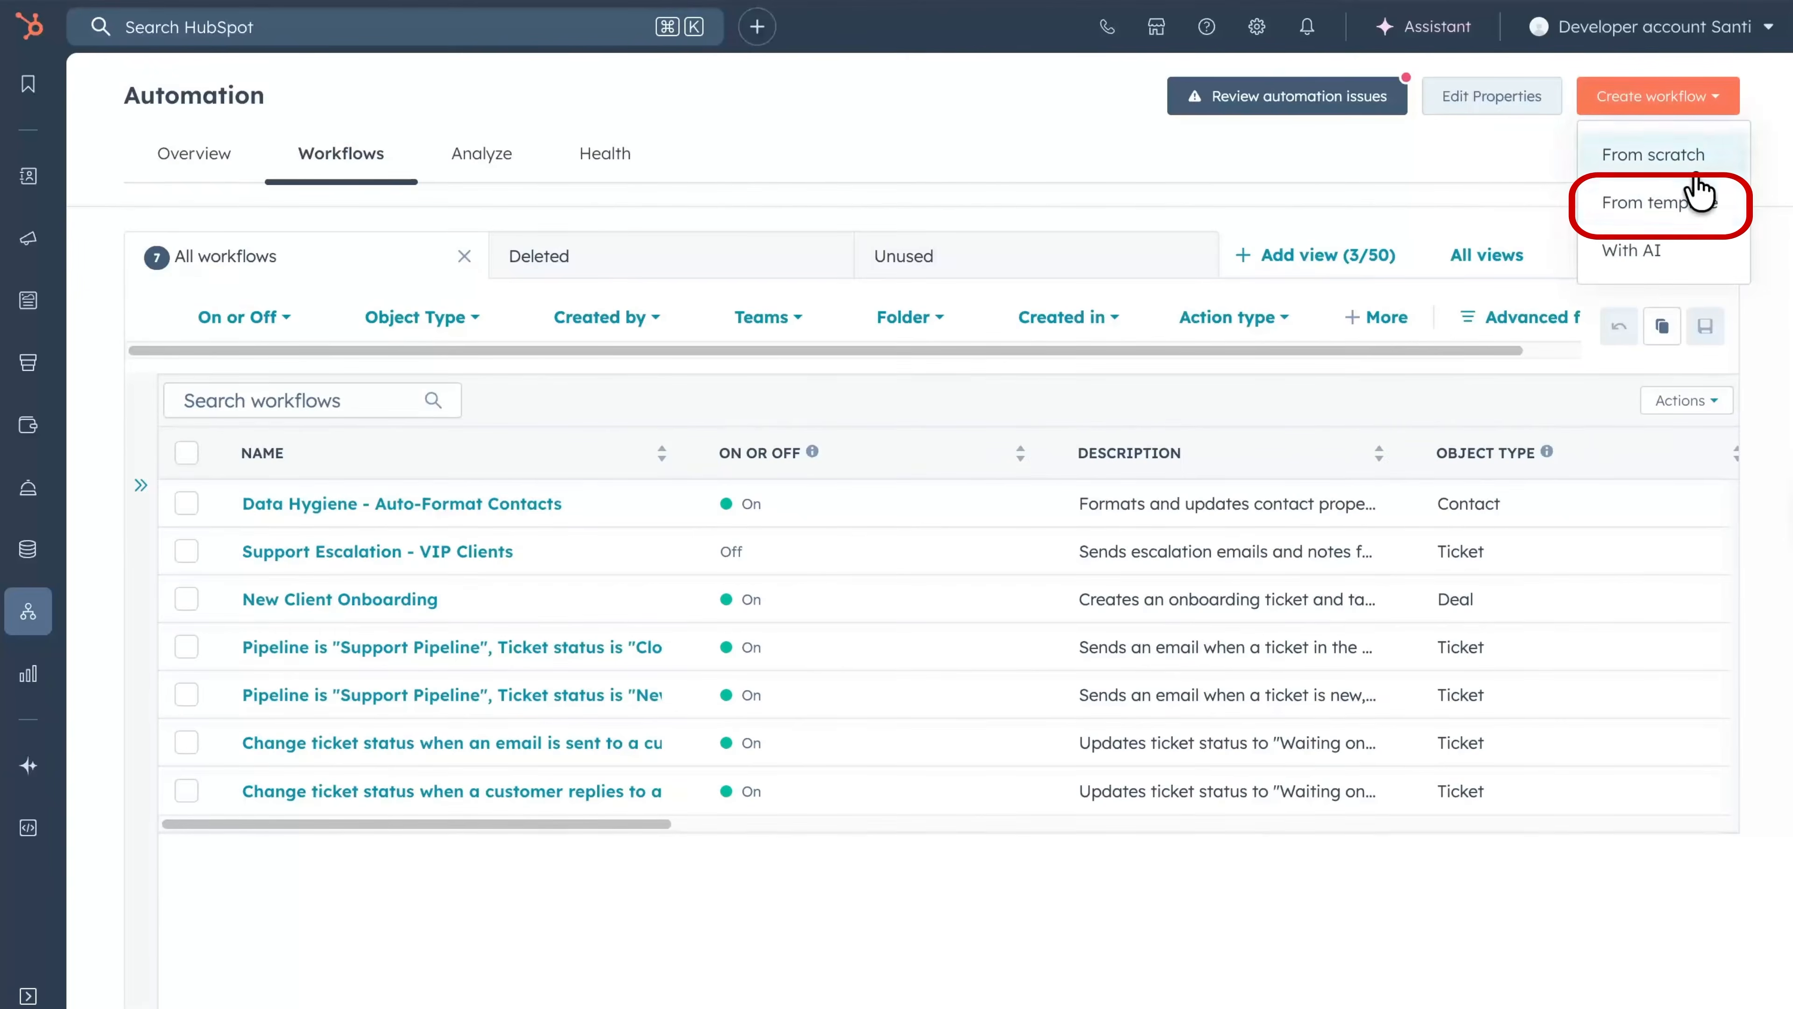
pyautogui.click(1723, 225)
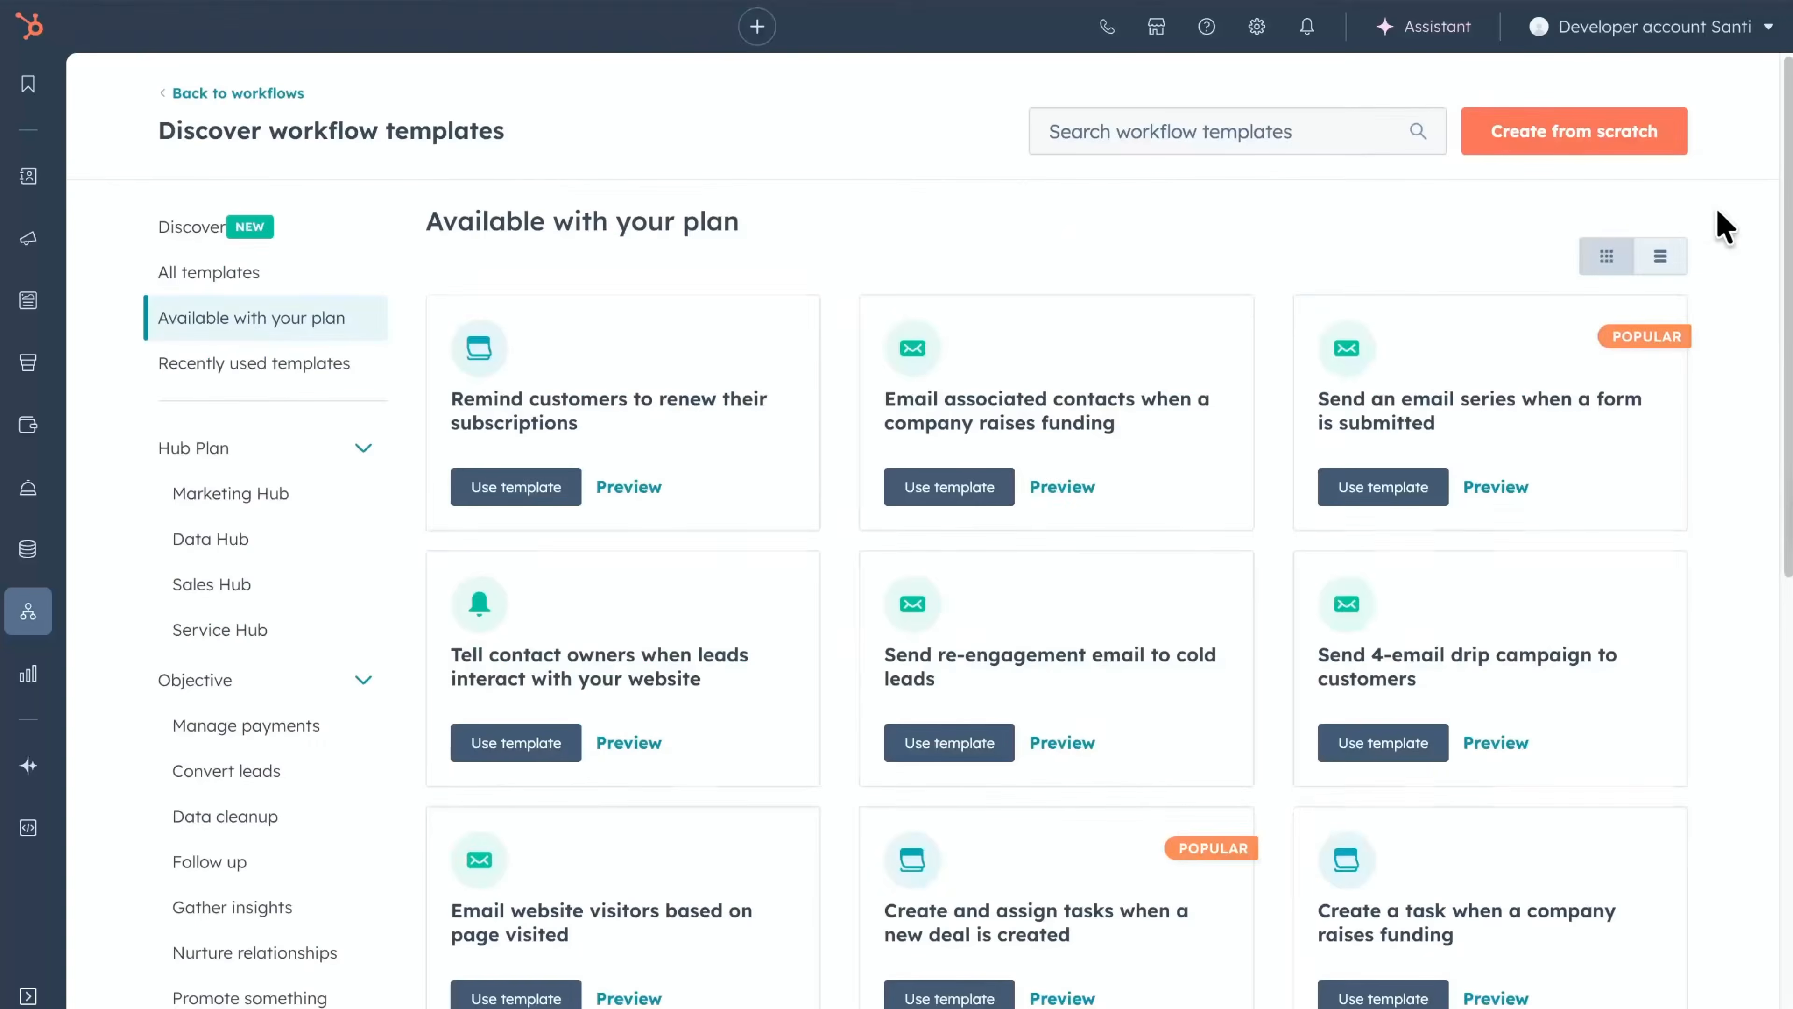
pyautogui.click(1163, 132)
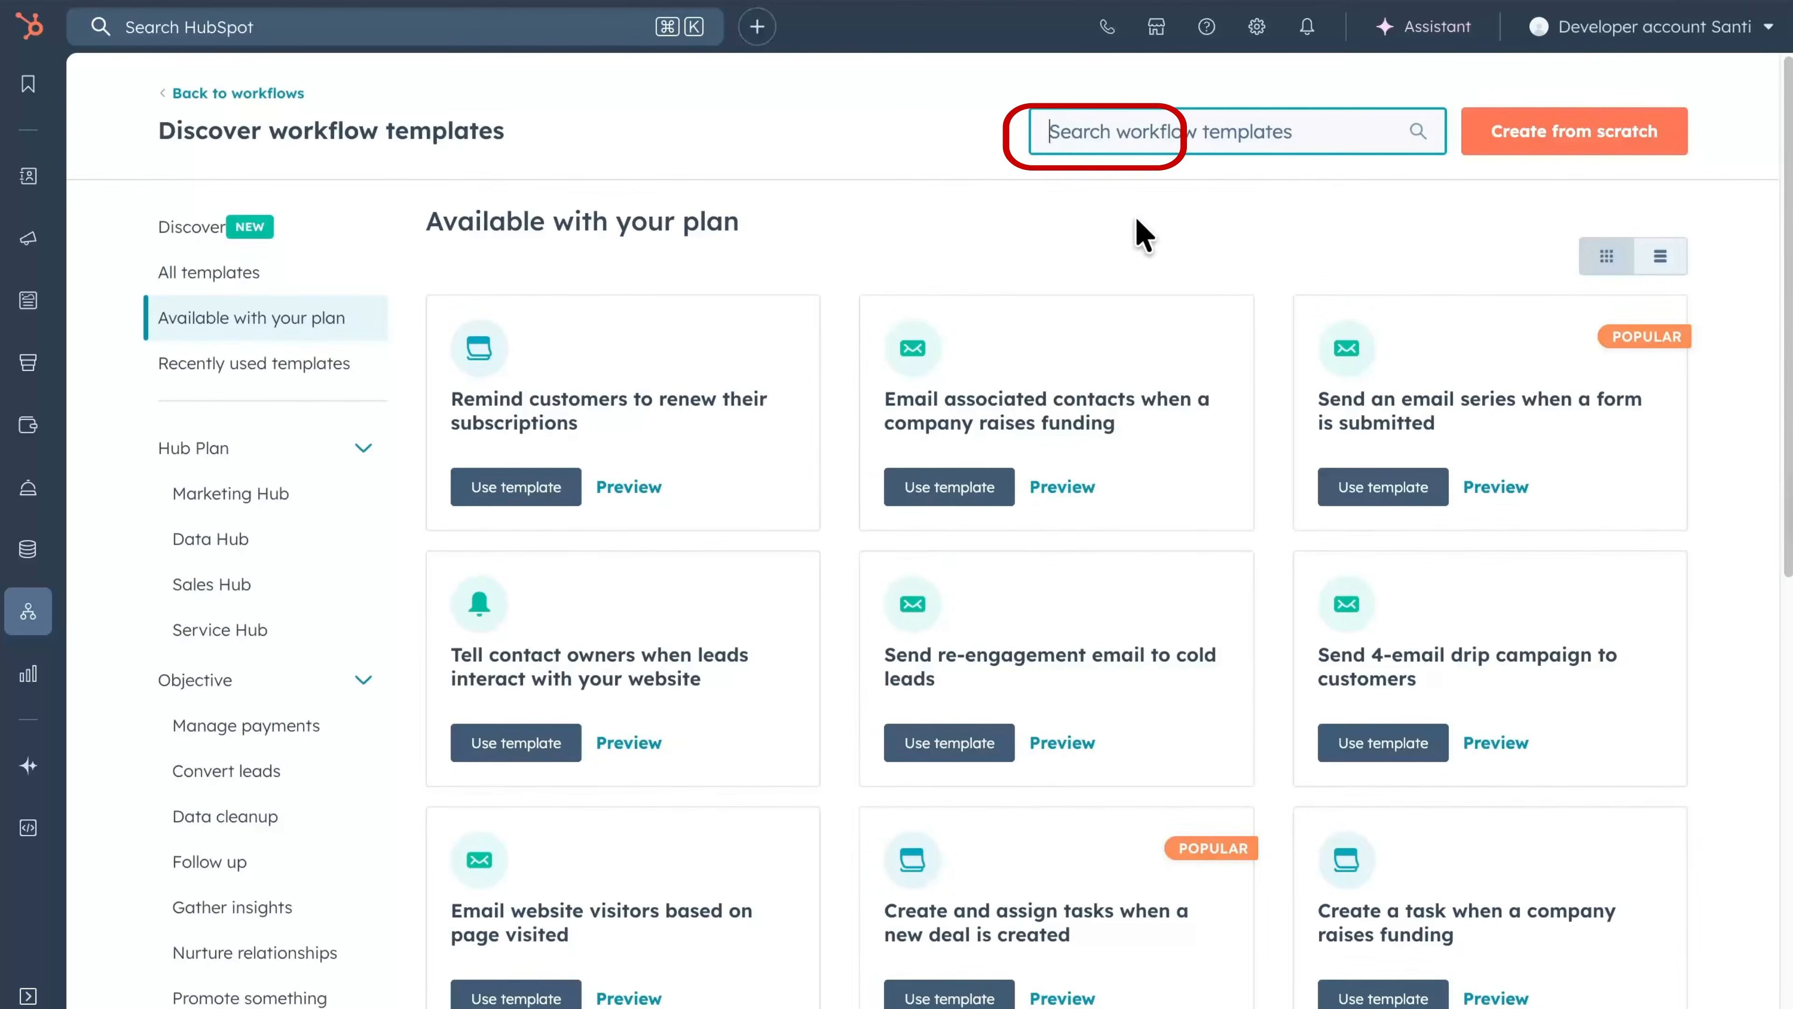
pyautogui.write('Lead')
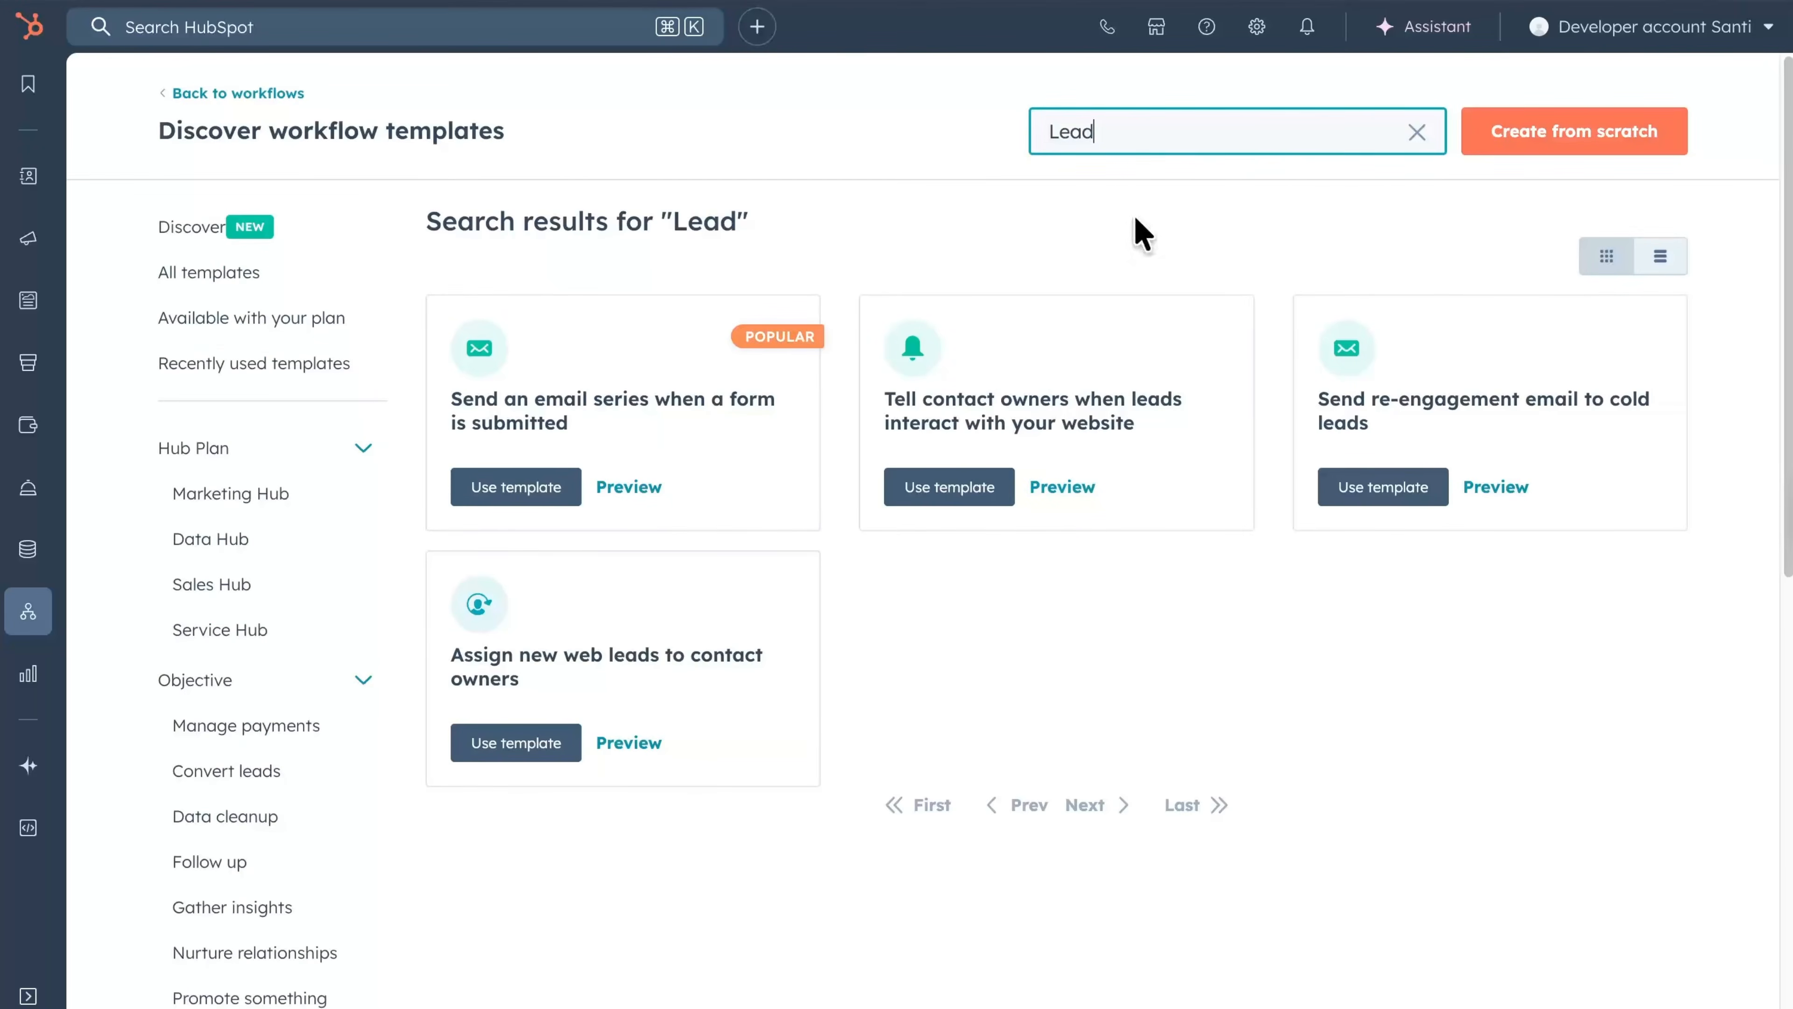
pyautogui.click(523, 750)
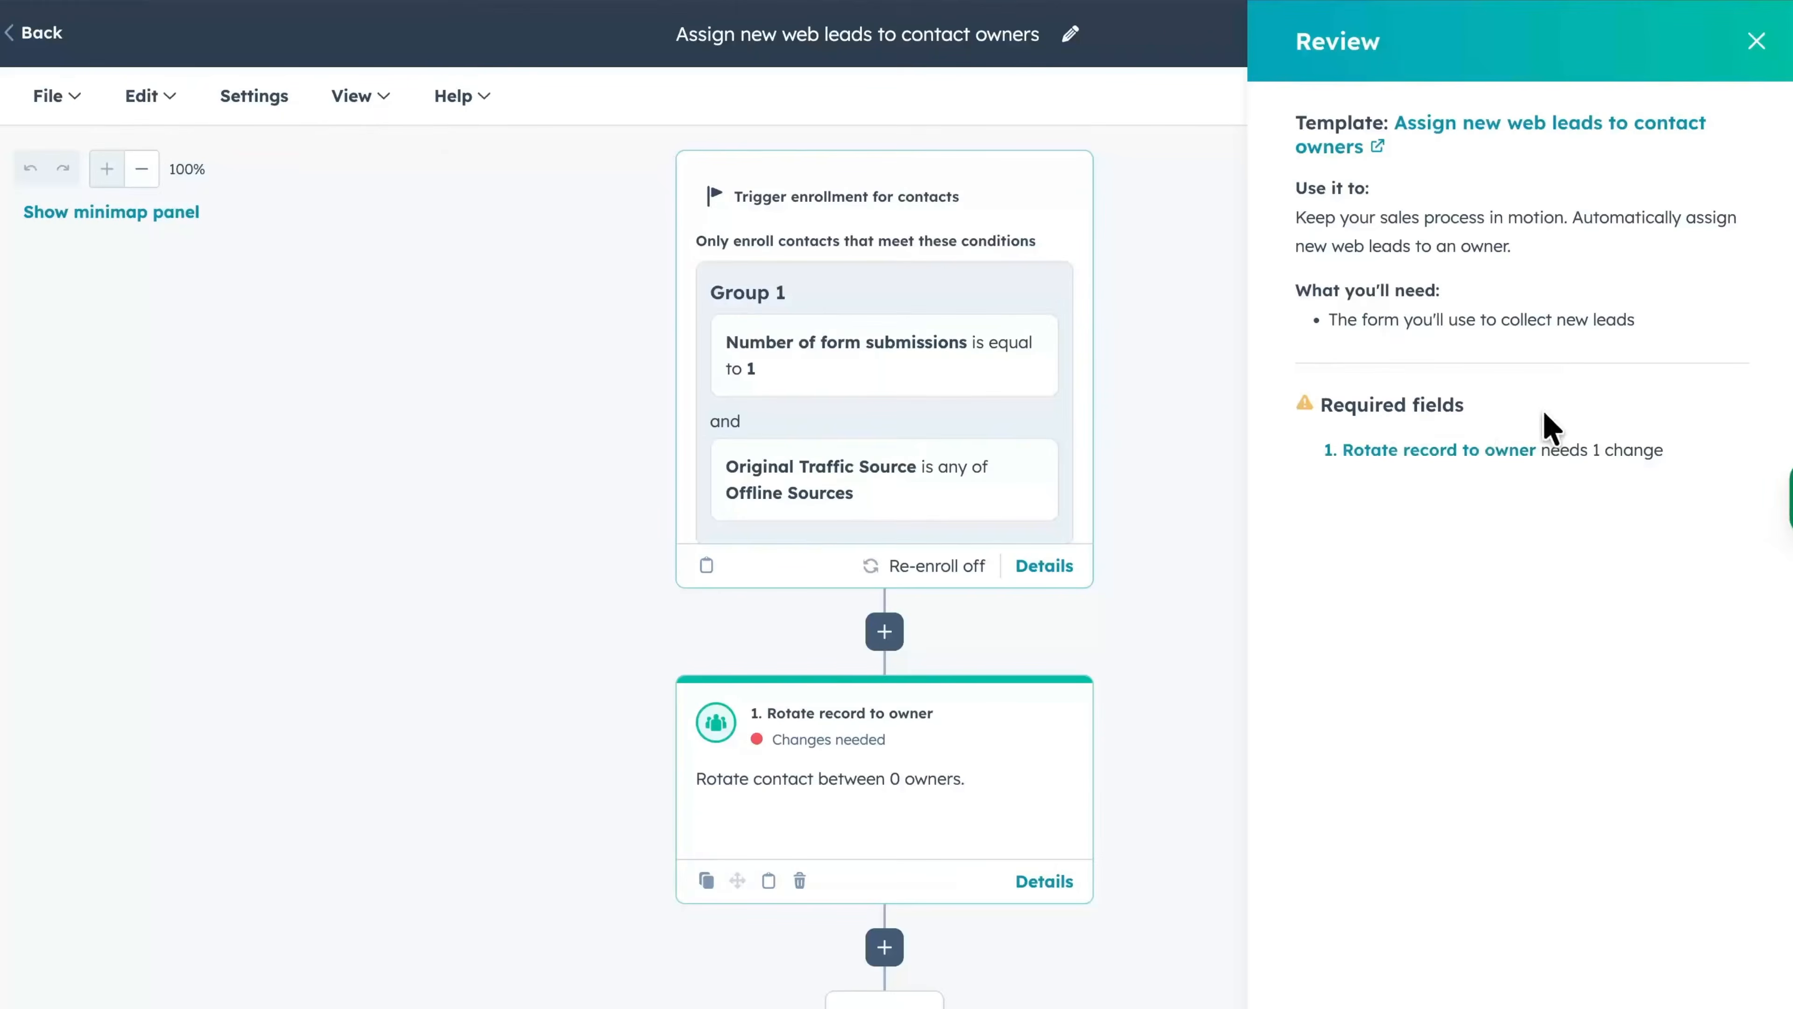
pyautogui.click(1757, 41)
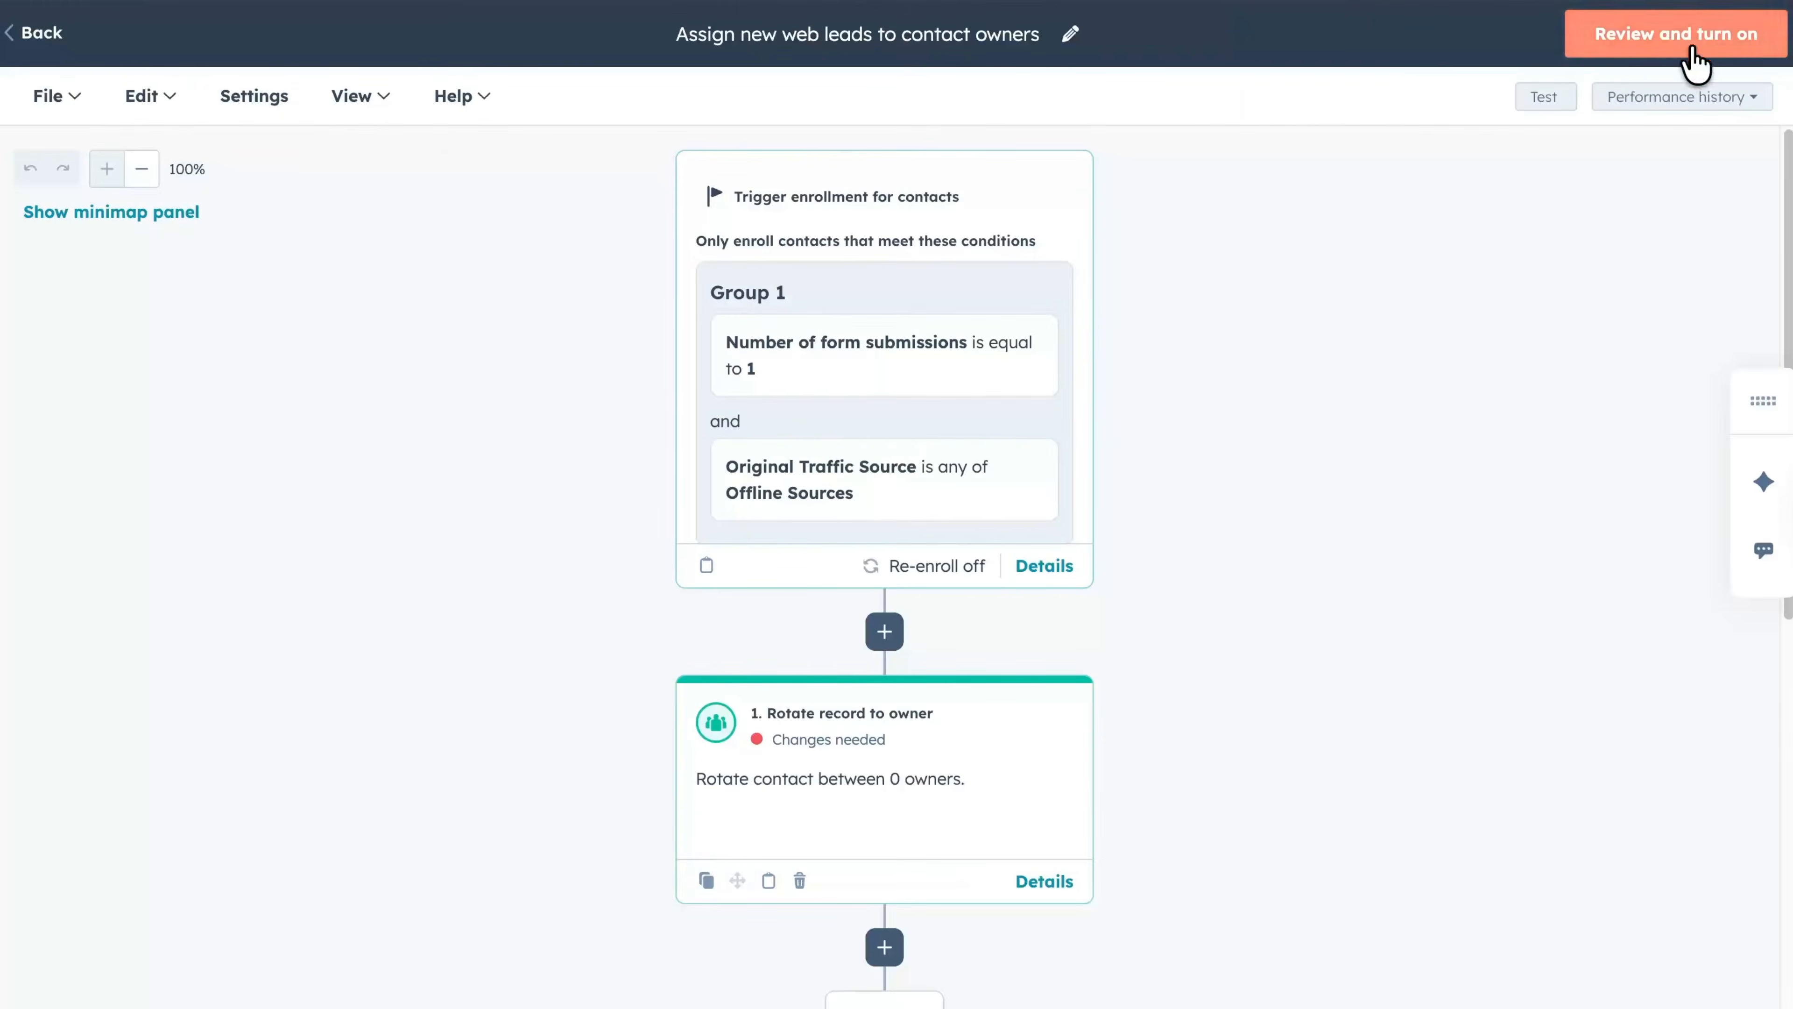
# Step: Rename the workflow "Sales: Demo Request - Lead Assignment." and generate a description for it
pyautogui.click(1072, 35)
pyautogui.tripleClick(952, 251)
pyautogui.write('Sales: Demo Request - Lead Assignment.')
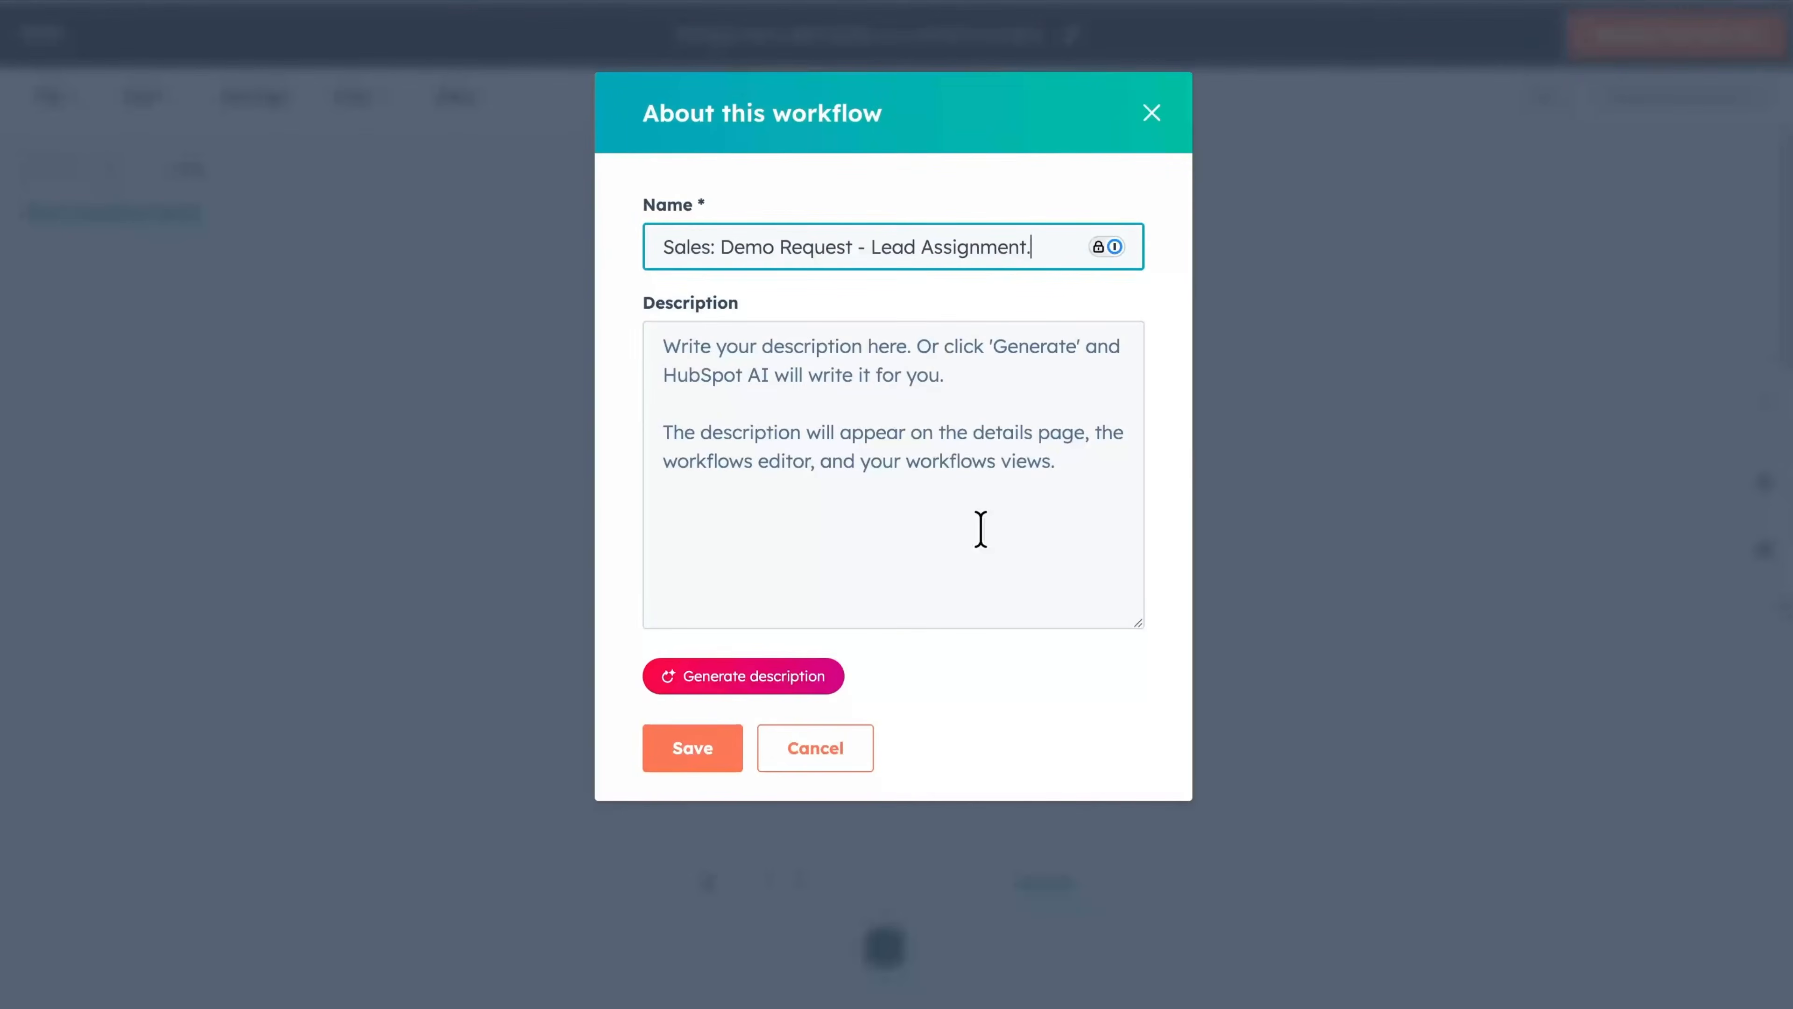
pyautogui.click(952, 512)
pyautogui.click(787, 680)
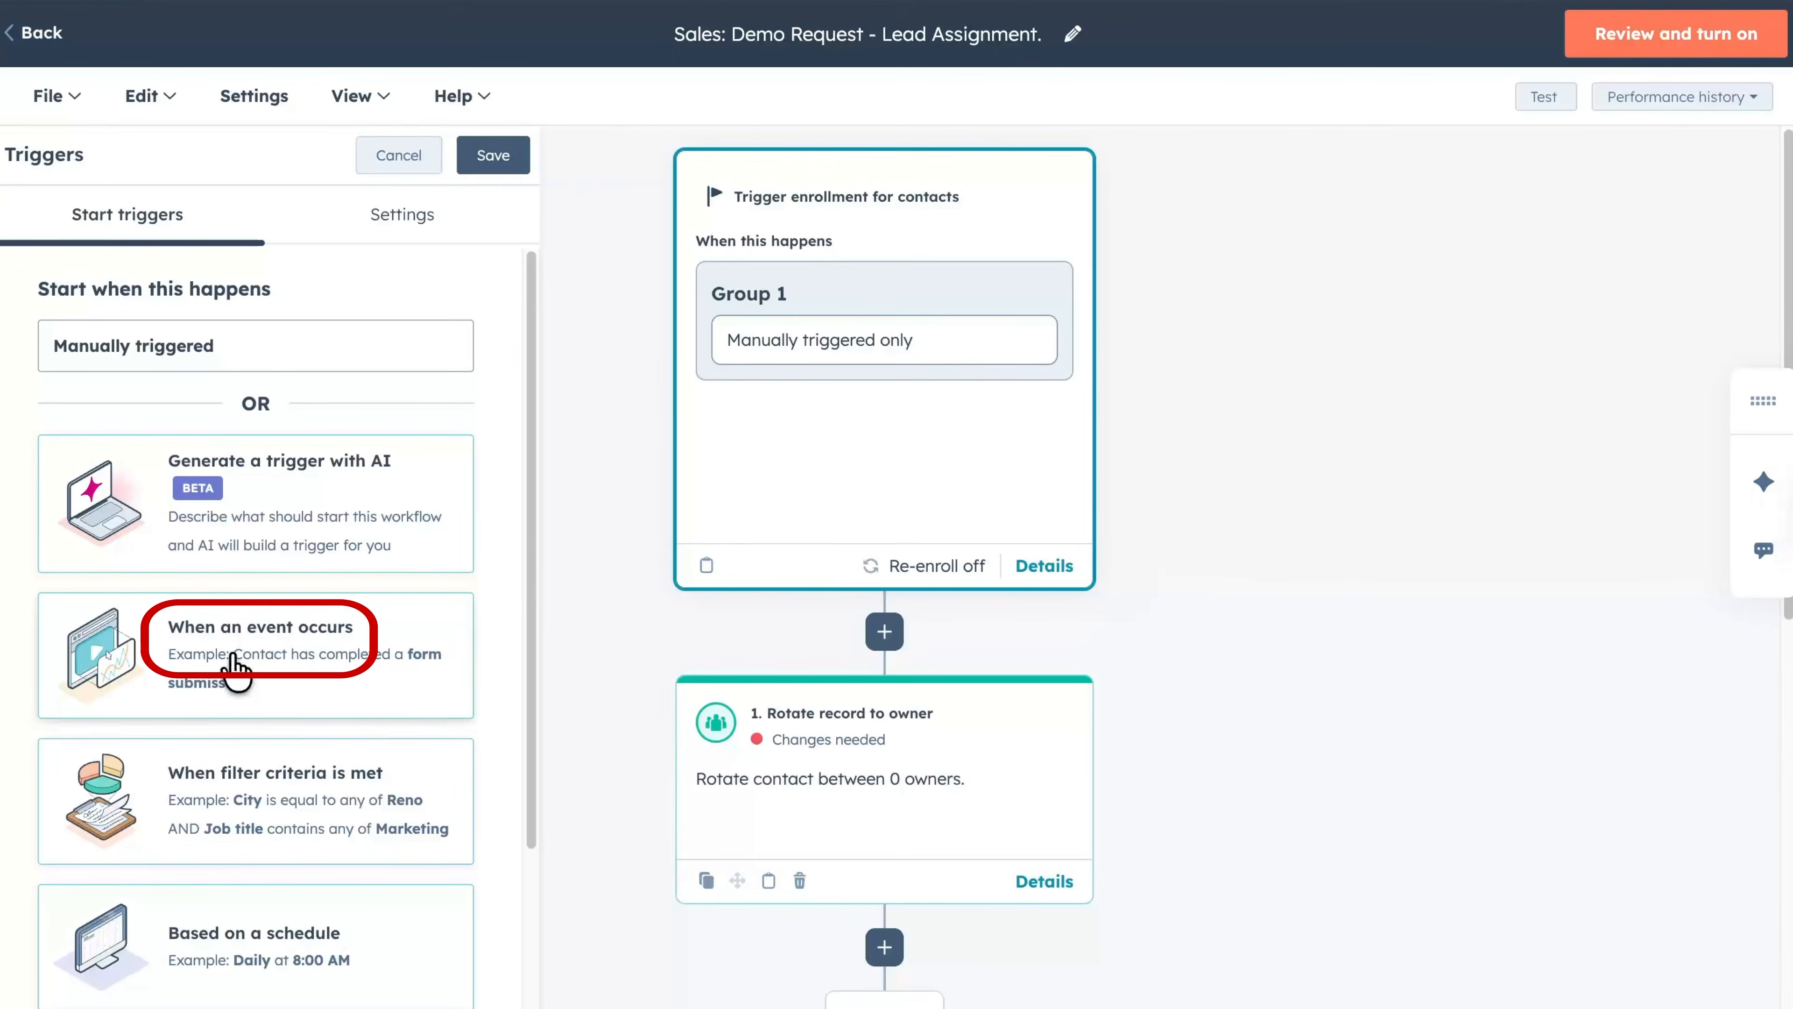
# Step: Set the enrollment trigger to a Form submission event where Form name is any of Demo Request Form, and save it
pyautogui.click(212, 664)
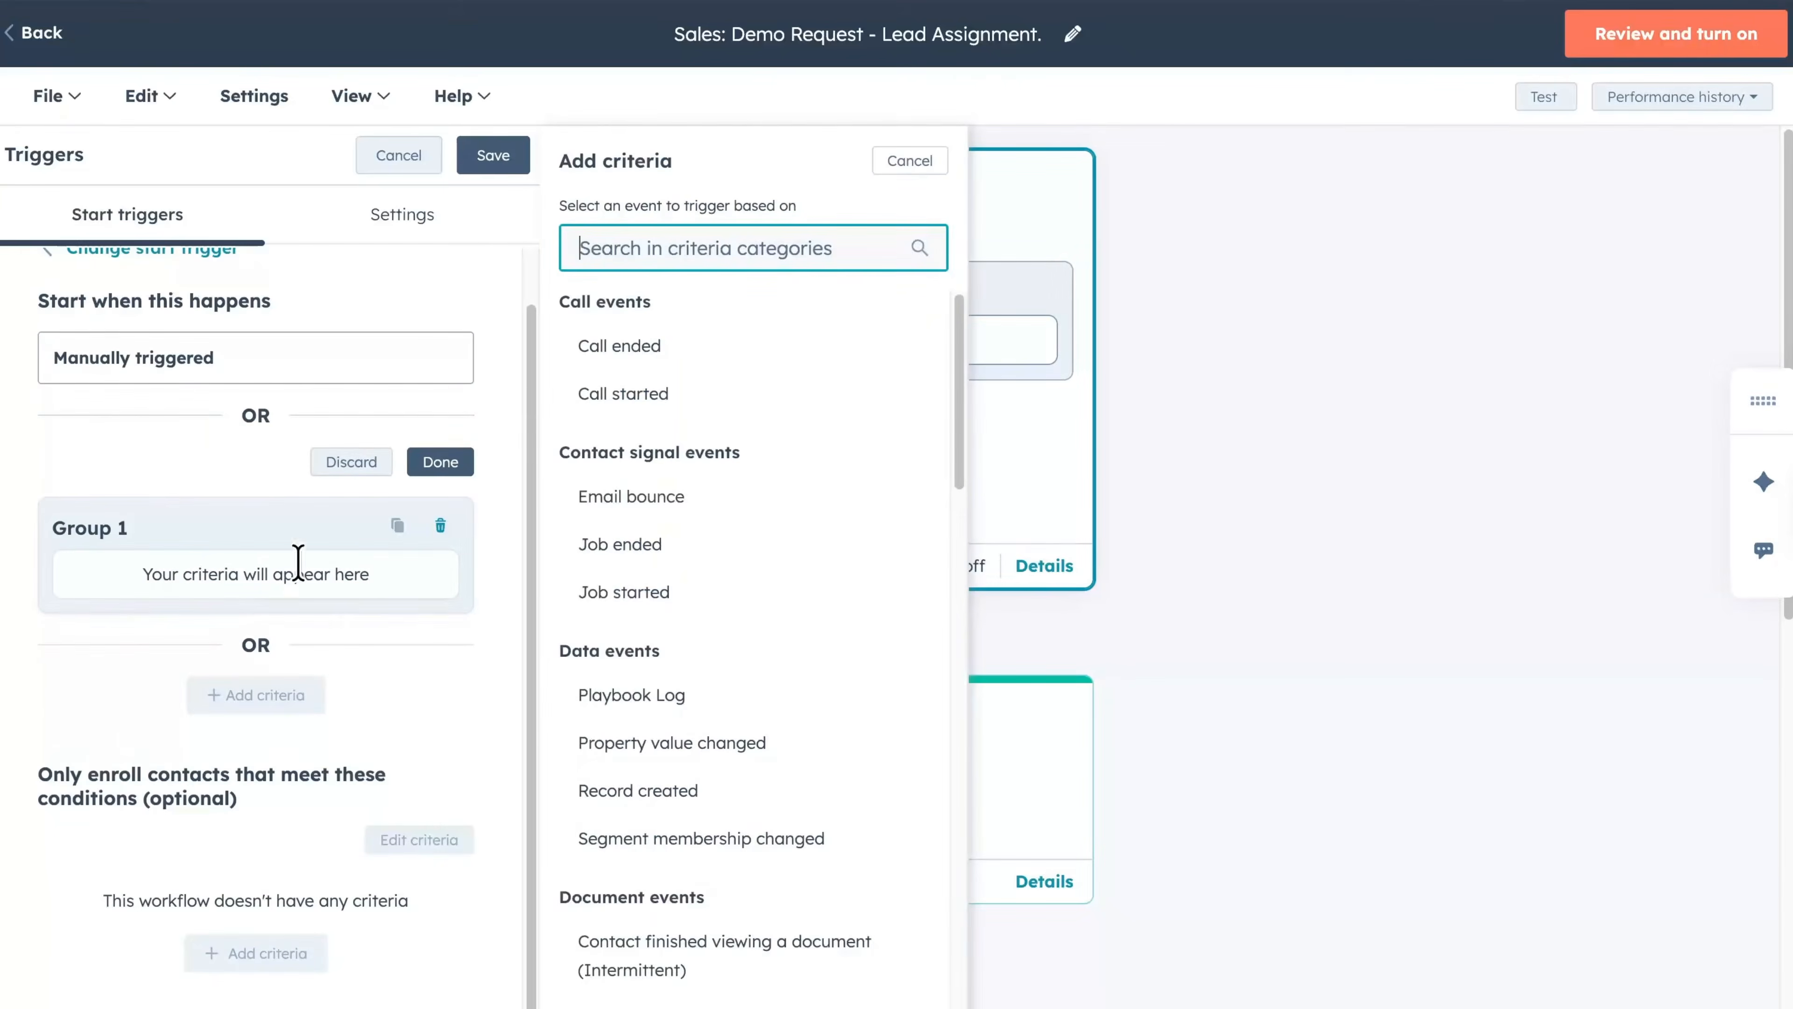
pyautogui.write('Form')
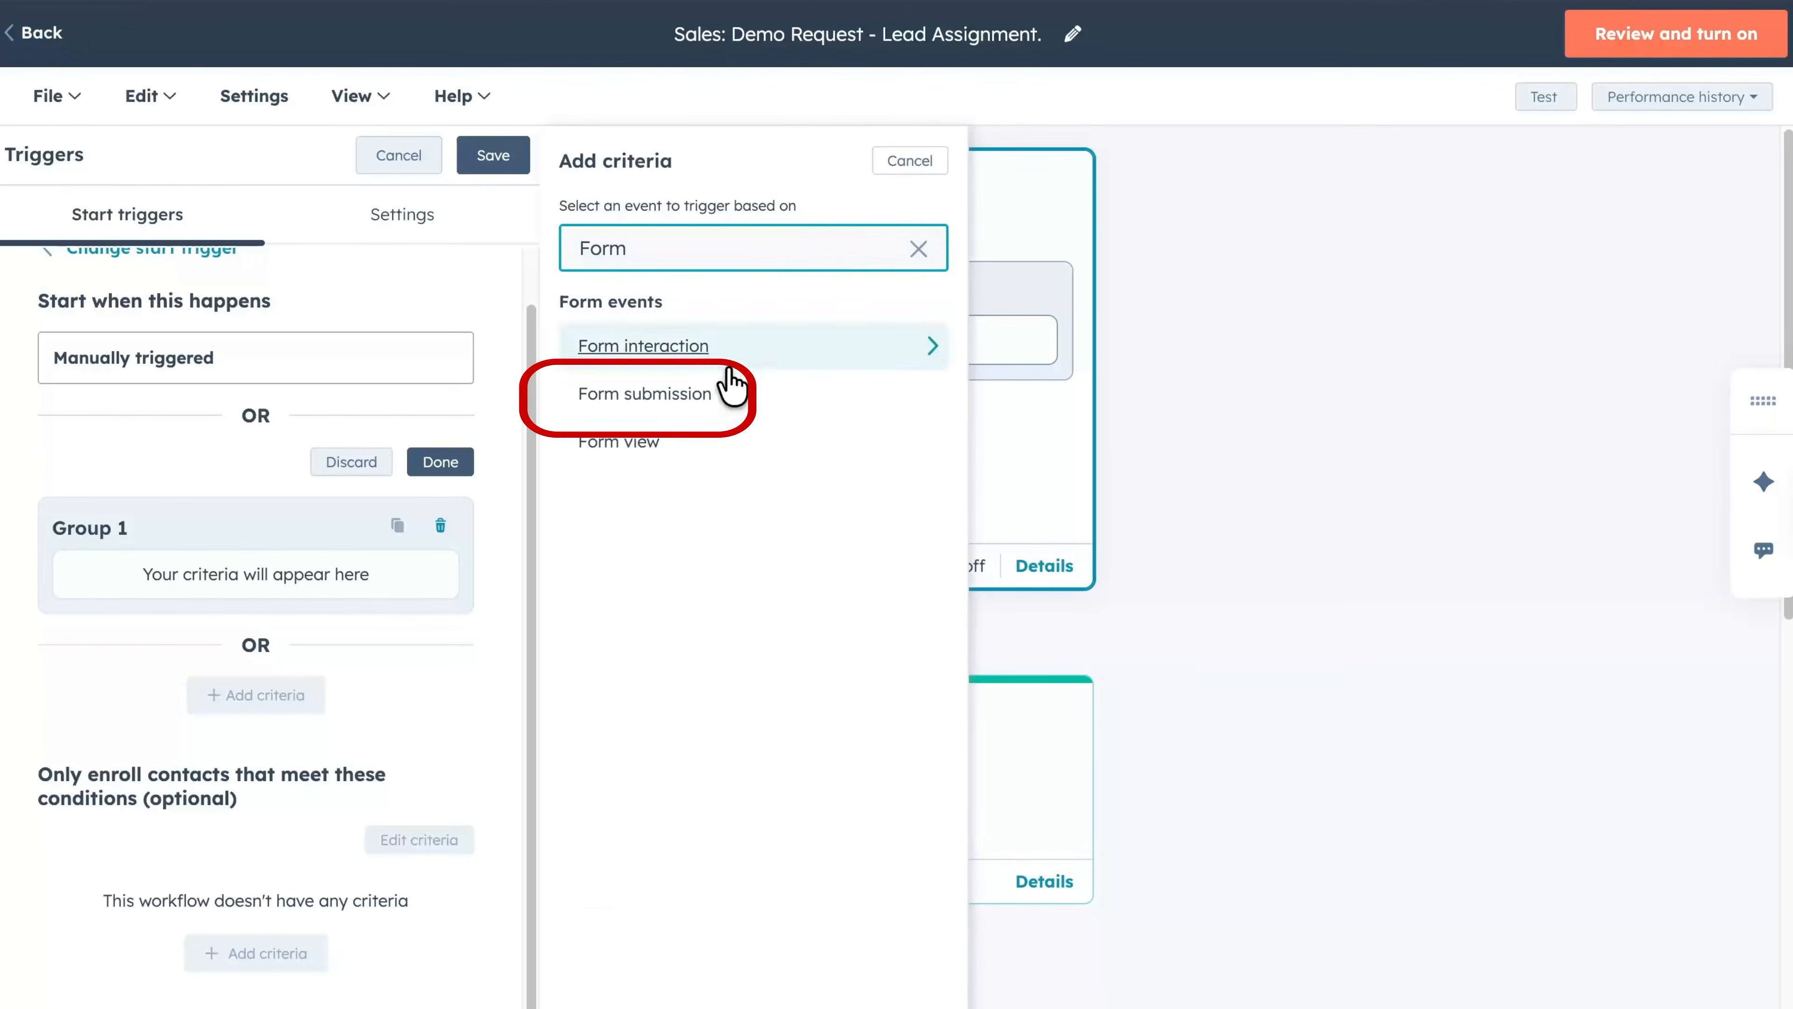
pyautogui.click(628, 399)
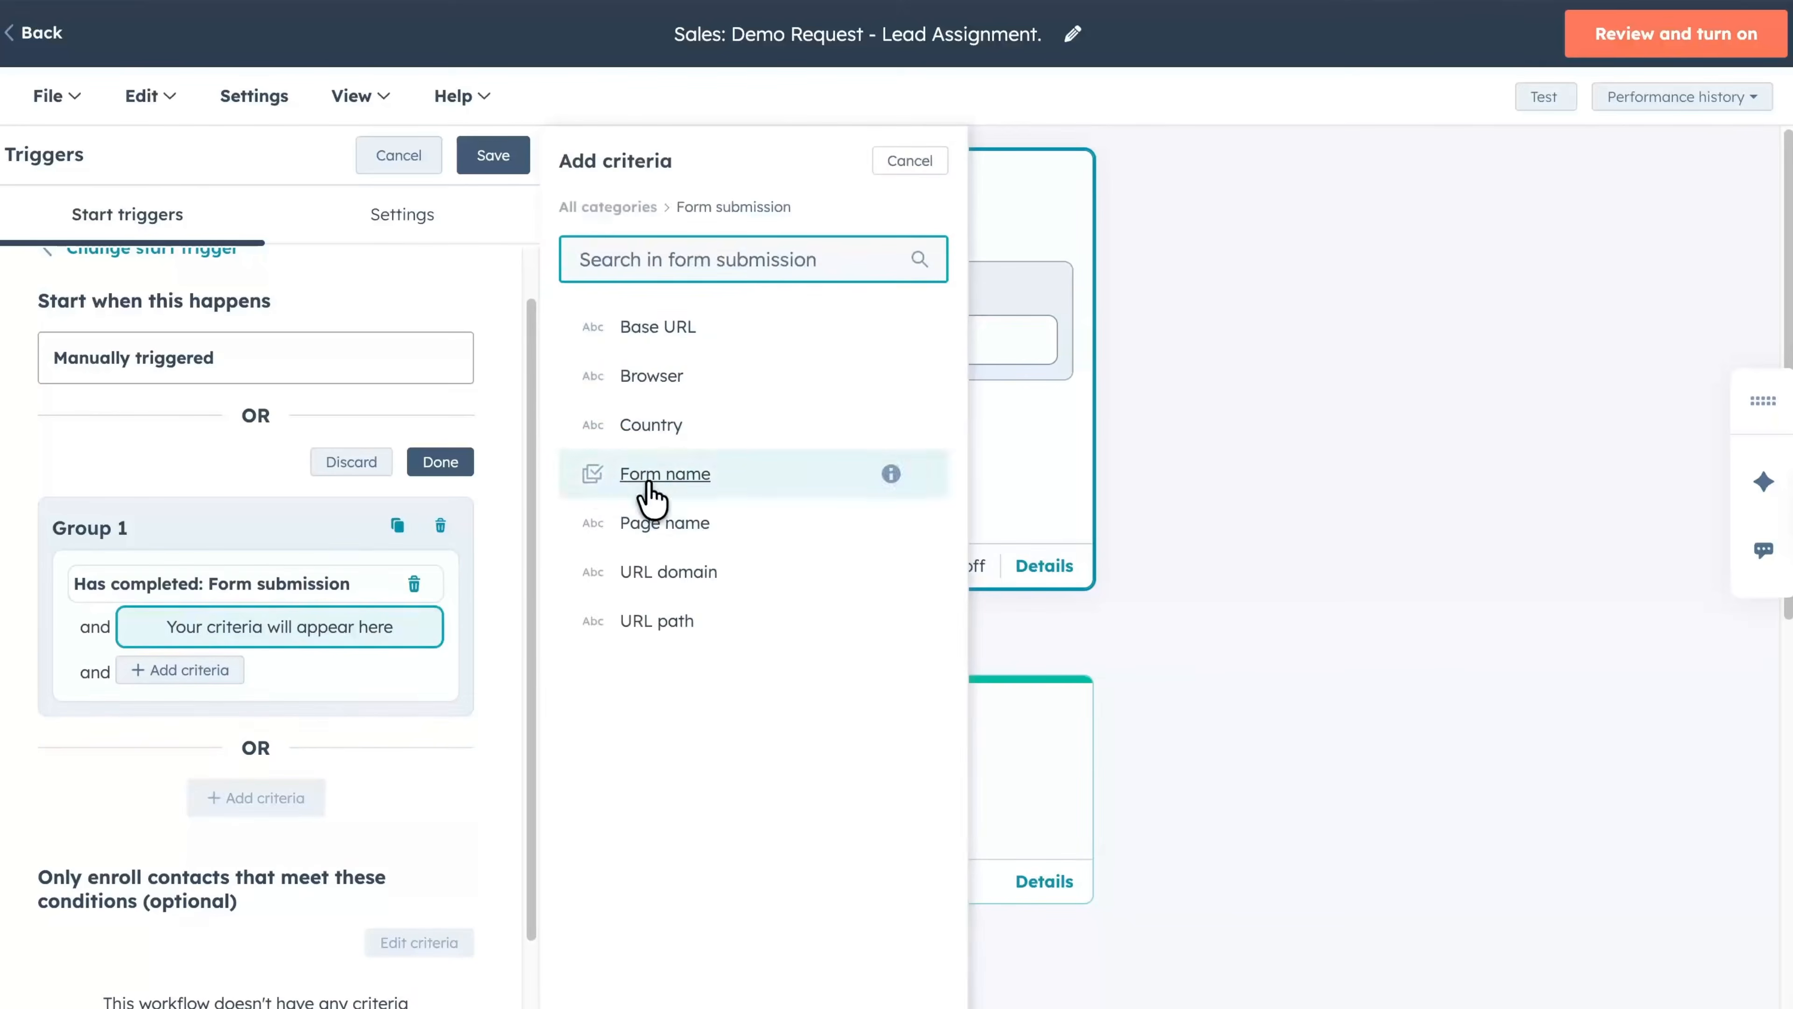
pyautogui.click(665, 473)
pyautogui.click(724, 317)
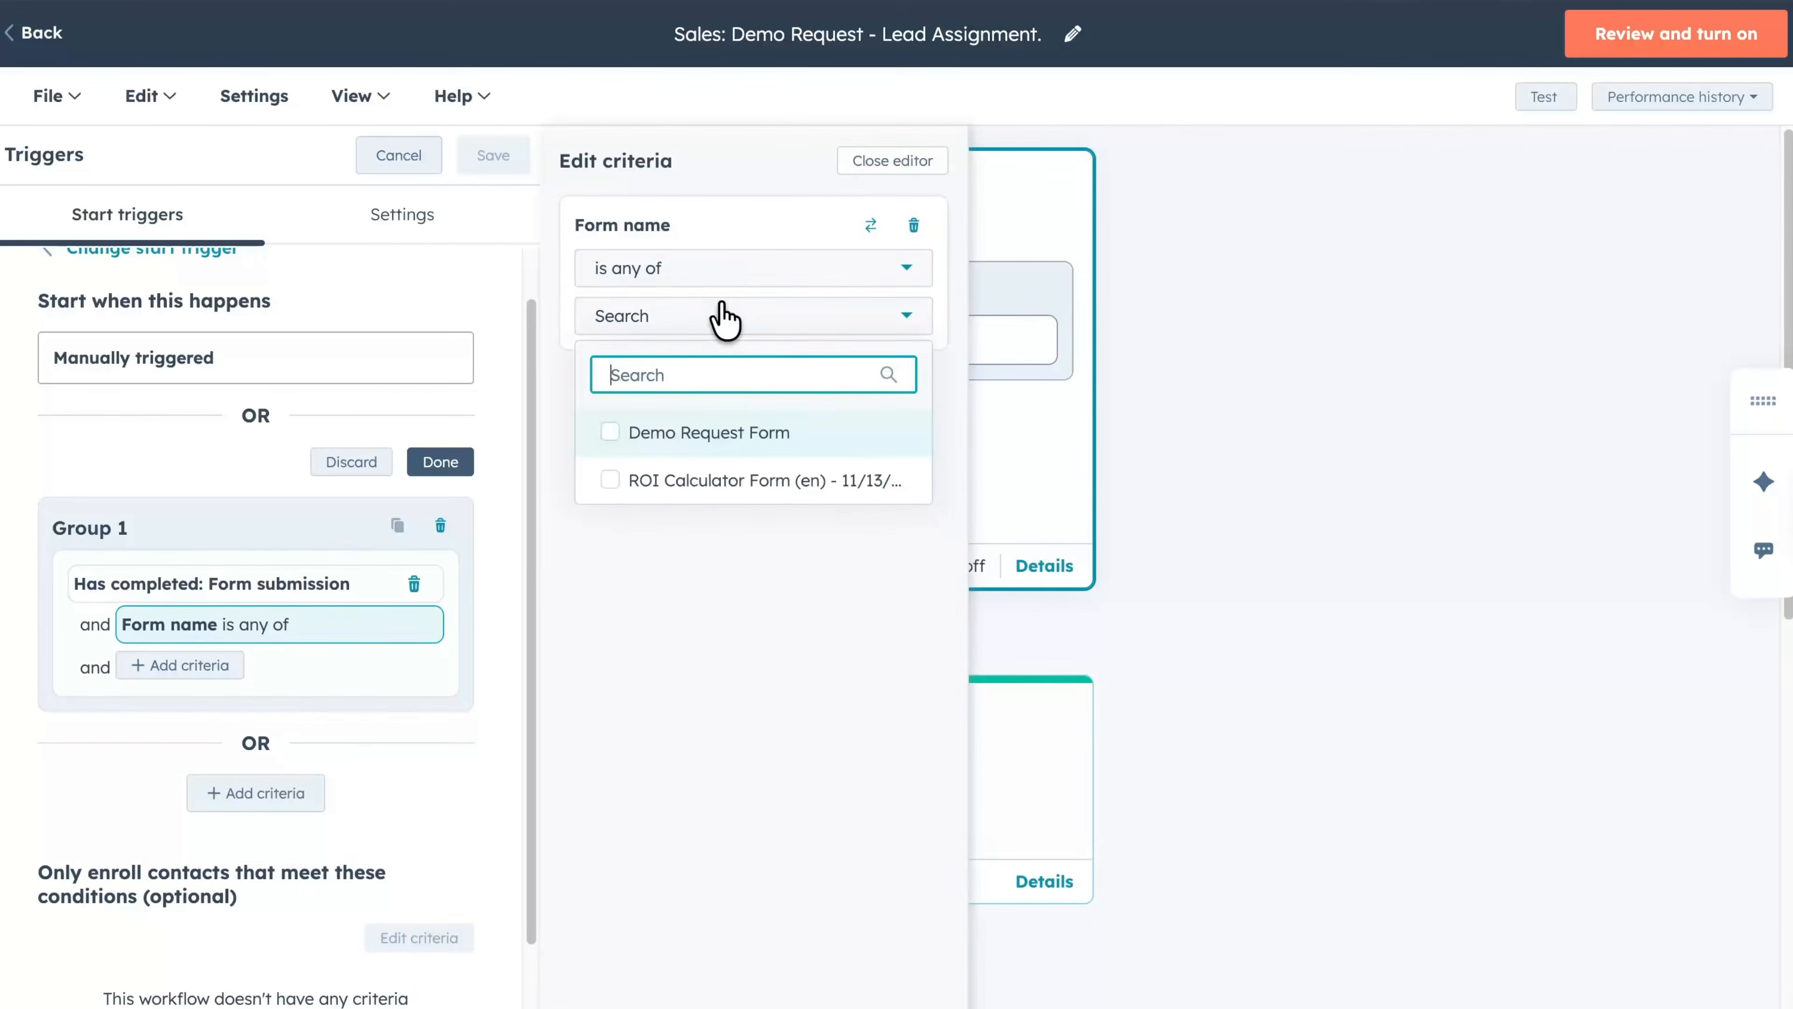
pyautogui.click(626, 435)
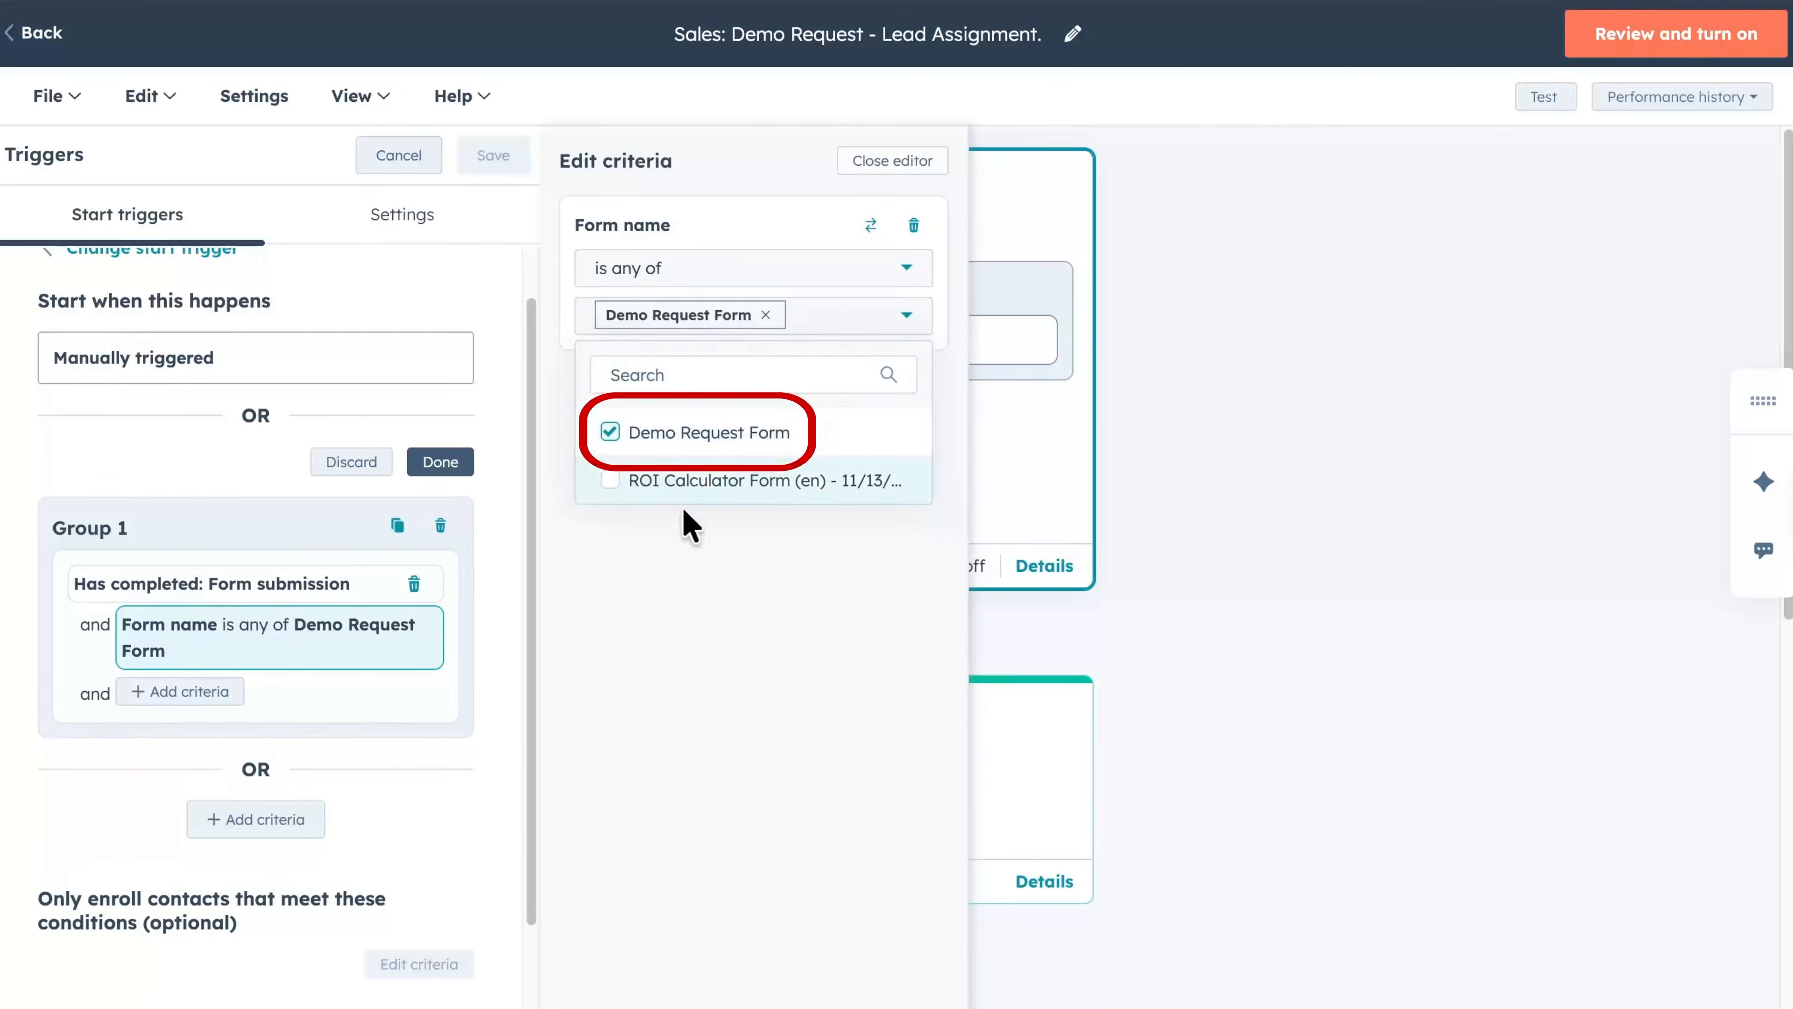
pyautogui.click(743, 674)
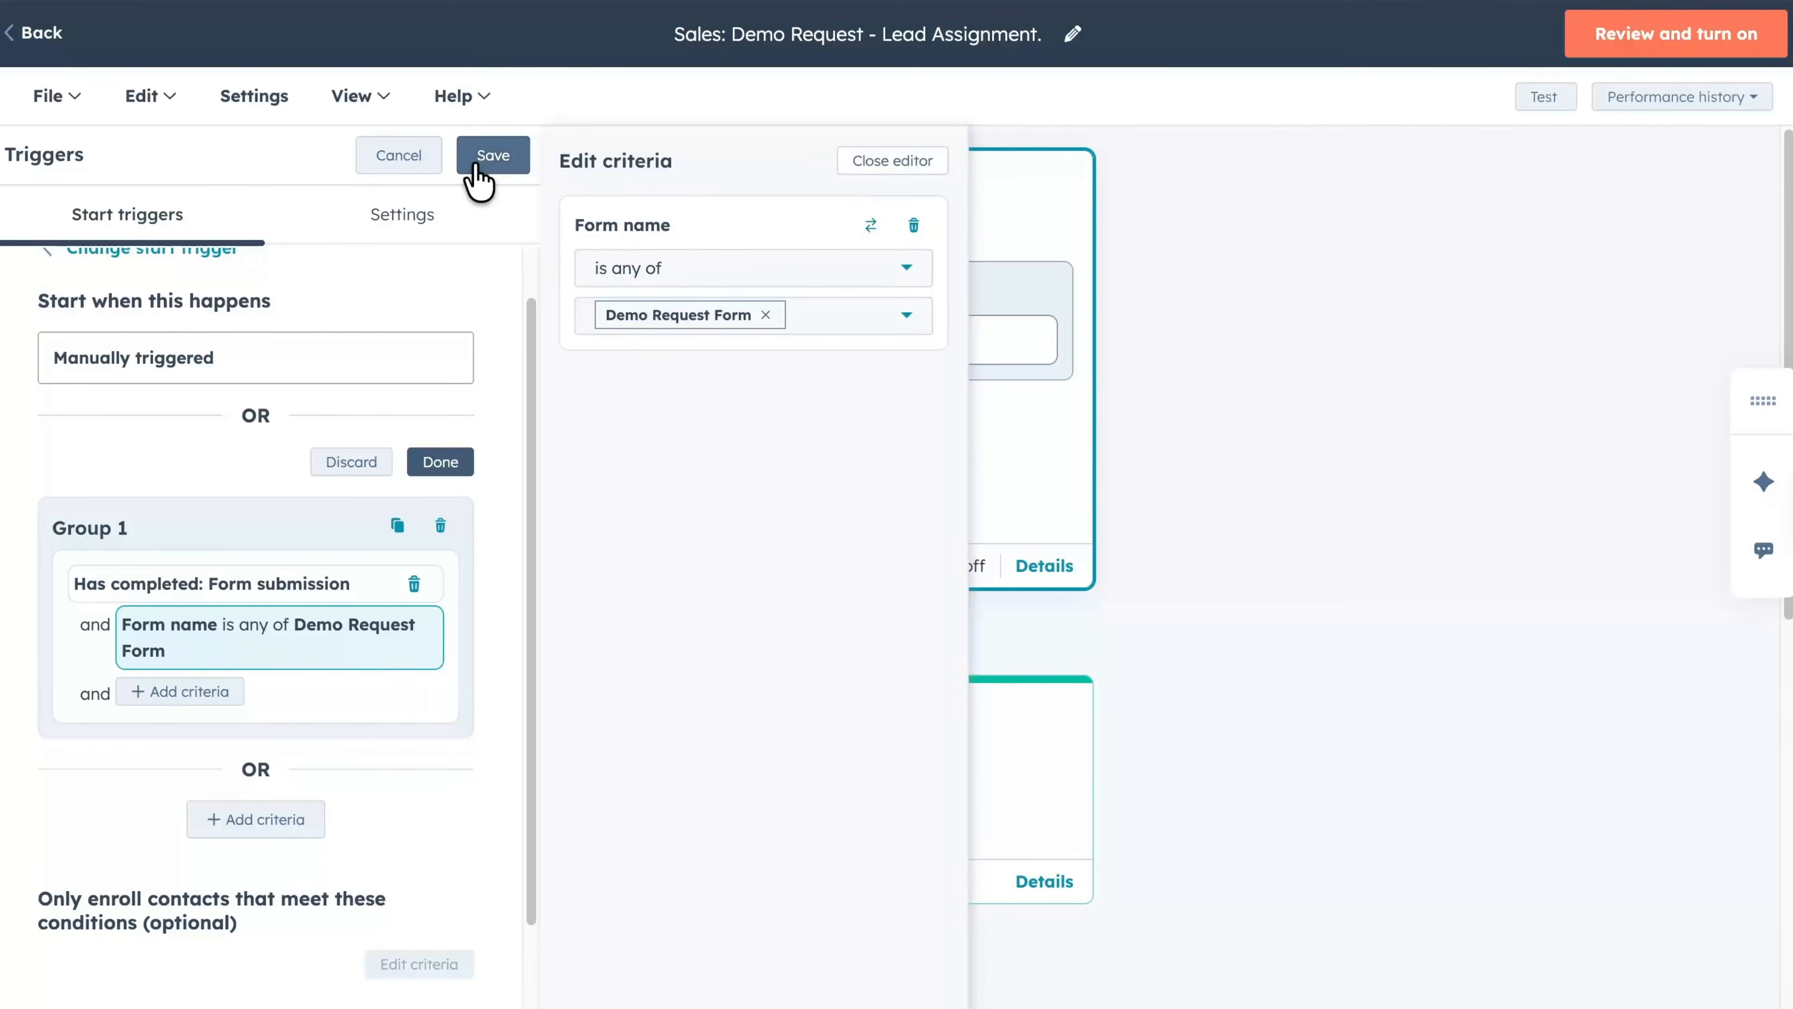
pyautogui.click(917, 159)
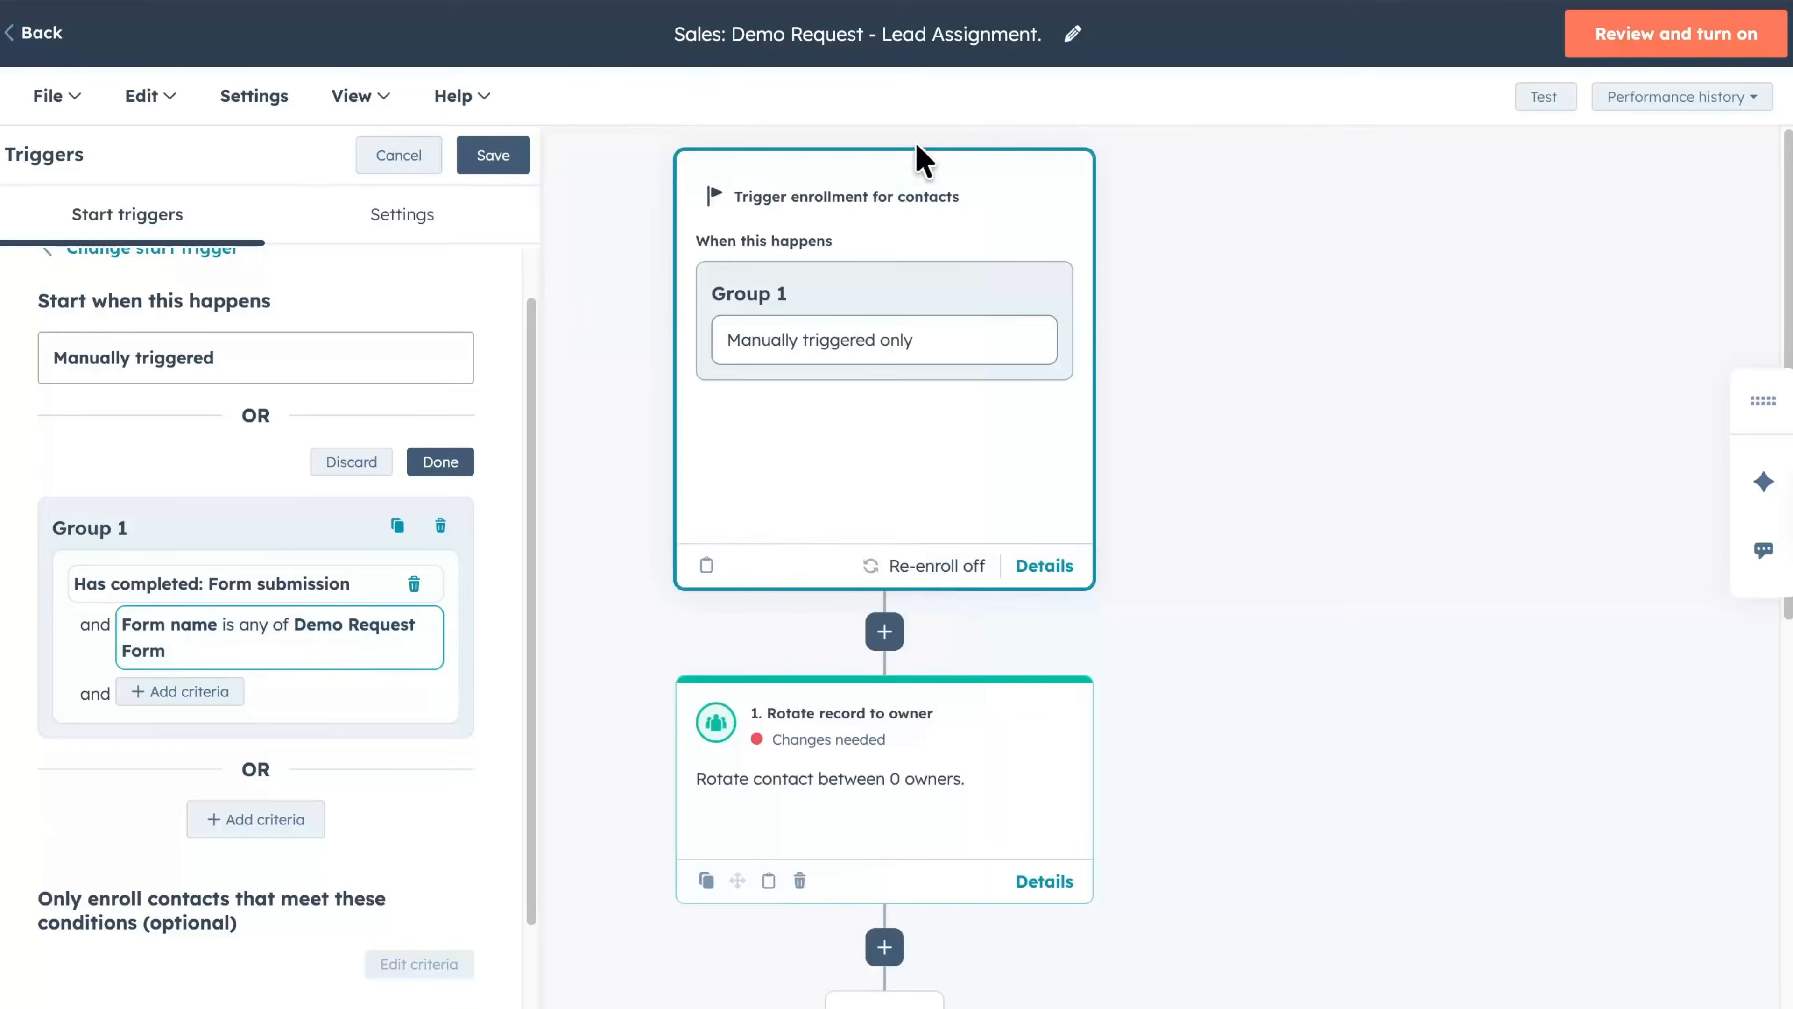
pyautogui.click(498, 160)
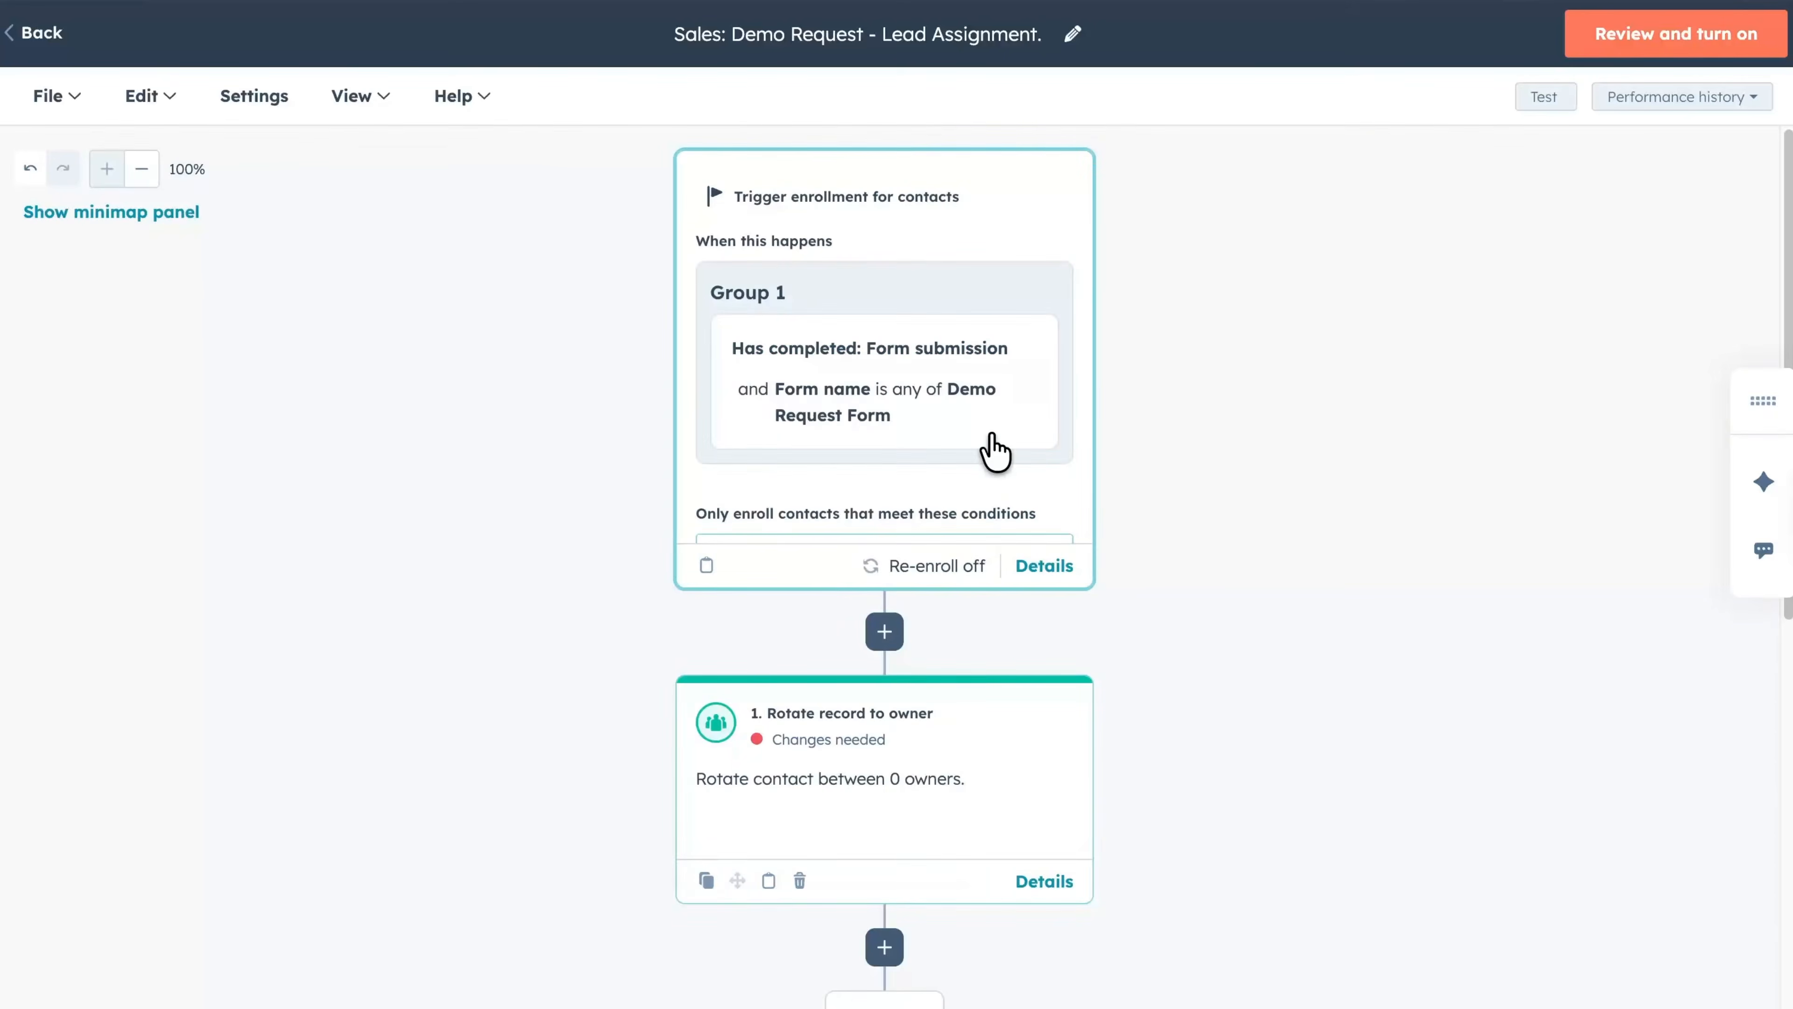
pyautogui.click(1045, 565)
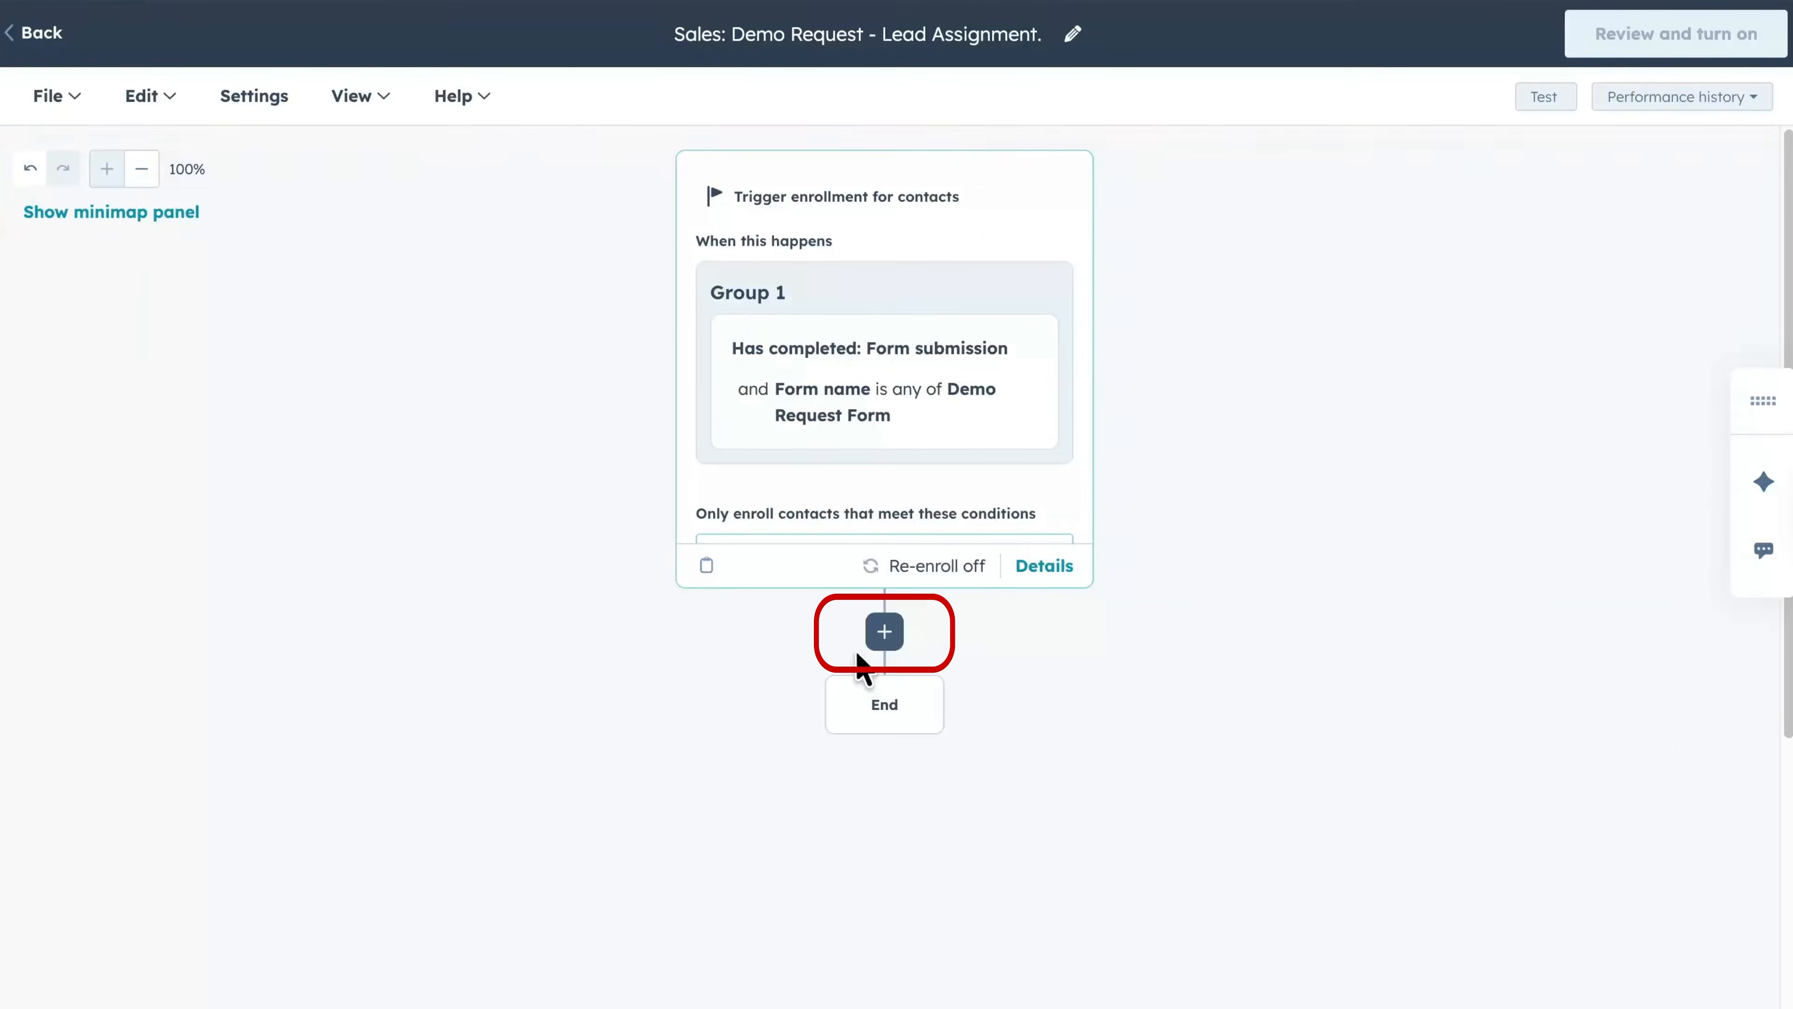
# Step: Add an Edit record action directly after the enrollment trigger
pyautogui.click(883, 635)
pyautogui.moveTo(528, 569); pyautogui.dragTo(529, 722)
pyautogui.click(141, 838)
pyautogui.moveTo(529, 453); pyautogui.dragTo(548, 874)
pyautogui.scroll(9, 370, 519)
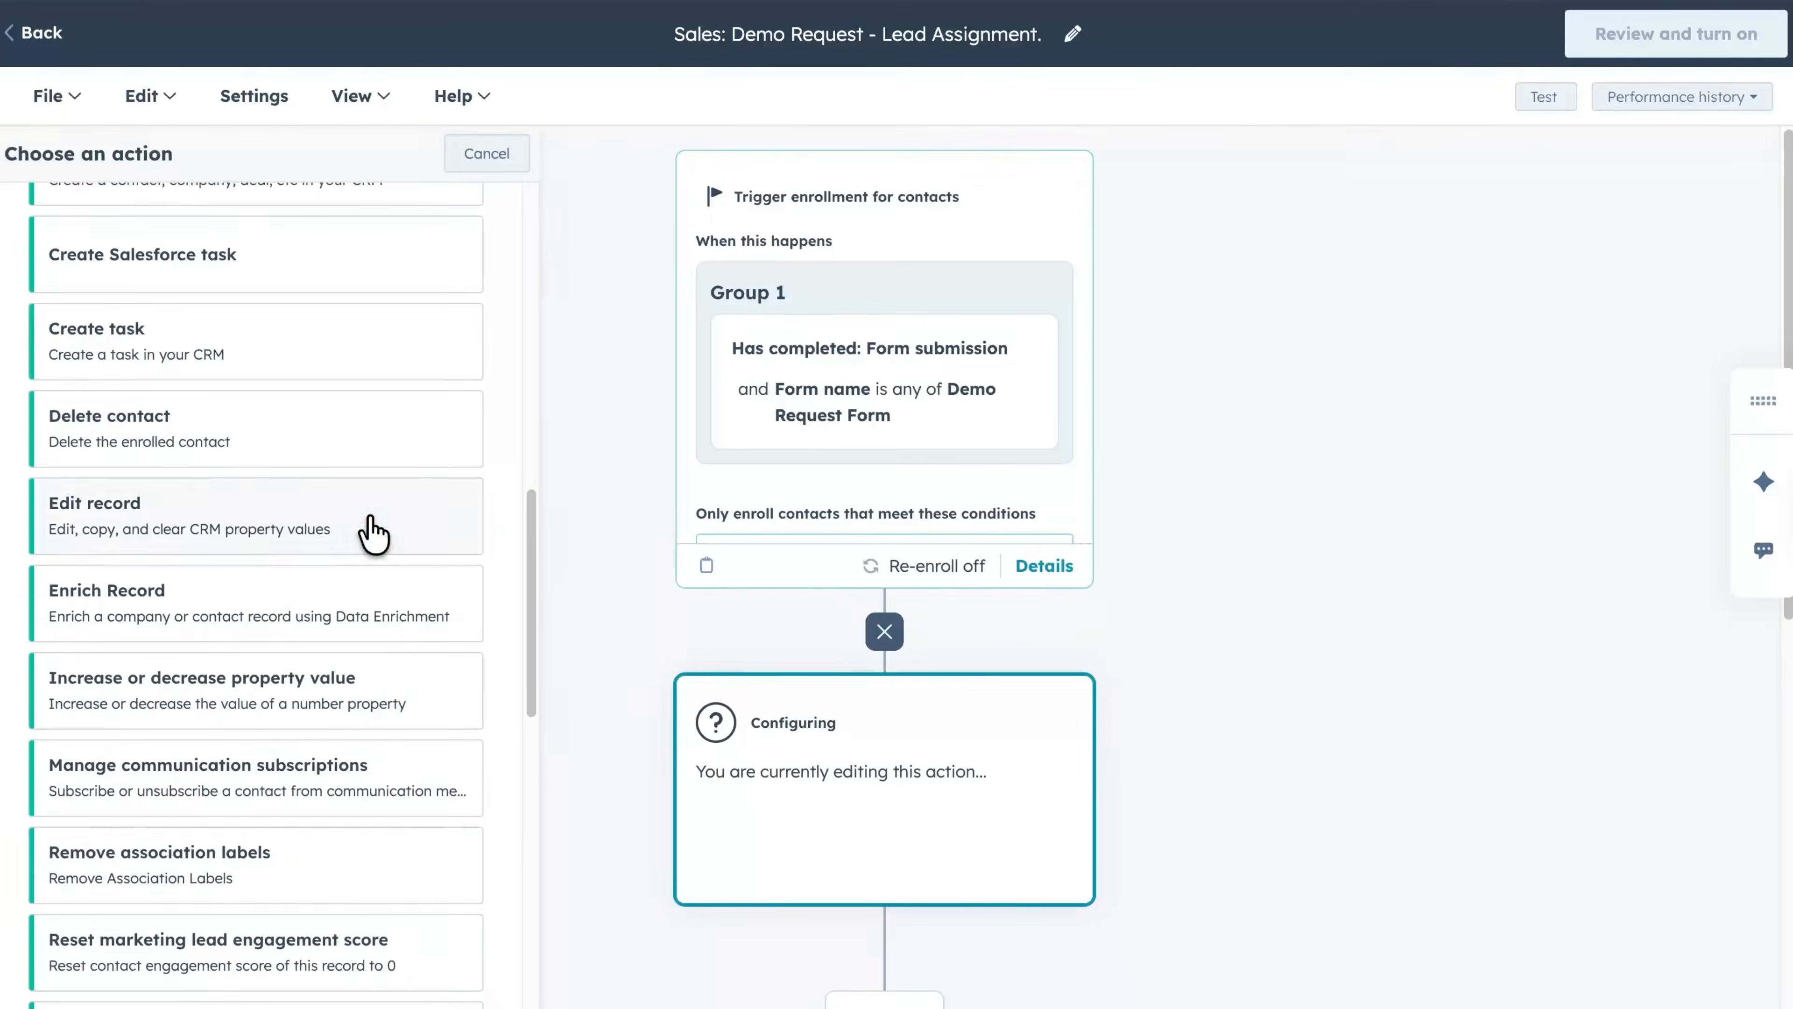
pyautogui.click(373, 535)
# Step: Configure the Edit record action to set the contact's Lifecycle Stage to Sales Qualified Lead, and save it
pyautogui.click(265, 382)
pyautogui.write('Life')
pyautogui.click(280, 596)
pyautogui.click(291, 524)
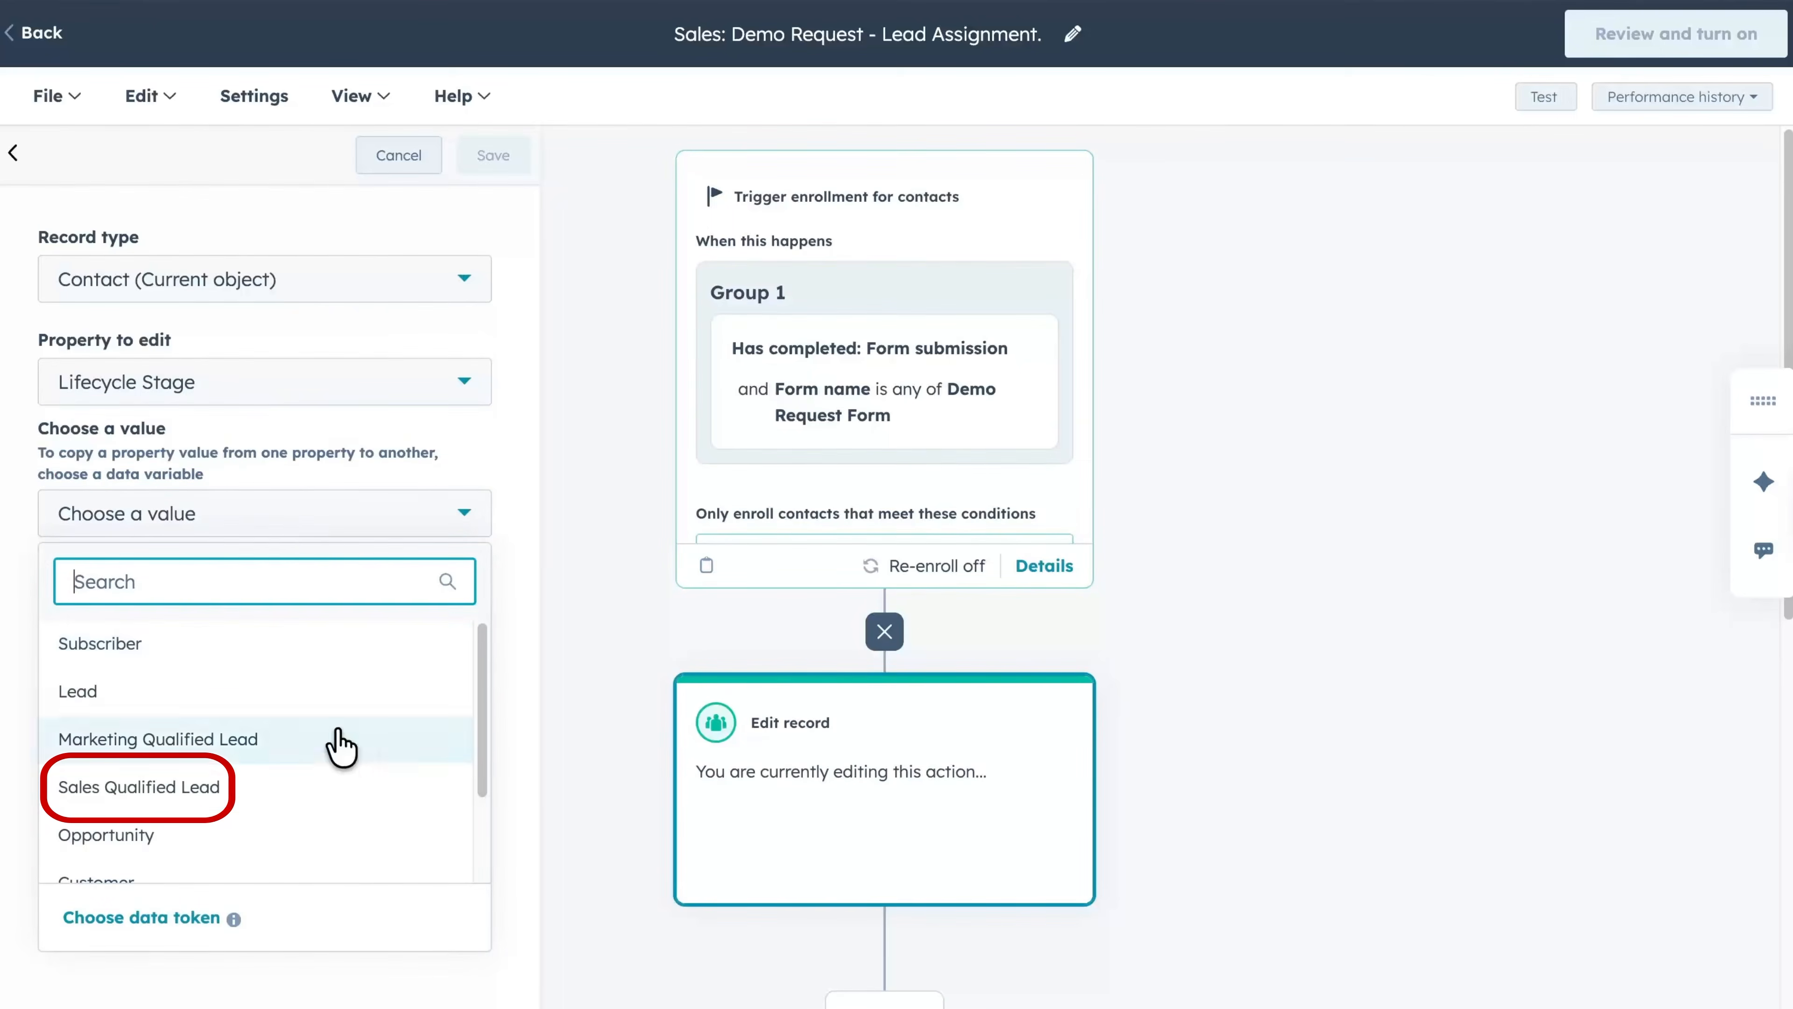
pyautogui.click(302, 787)
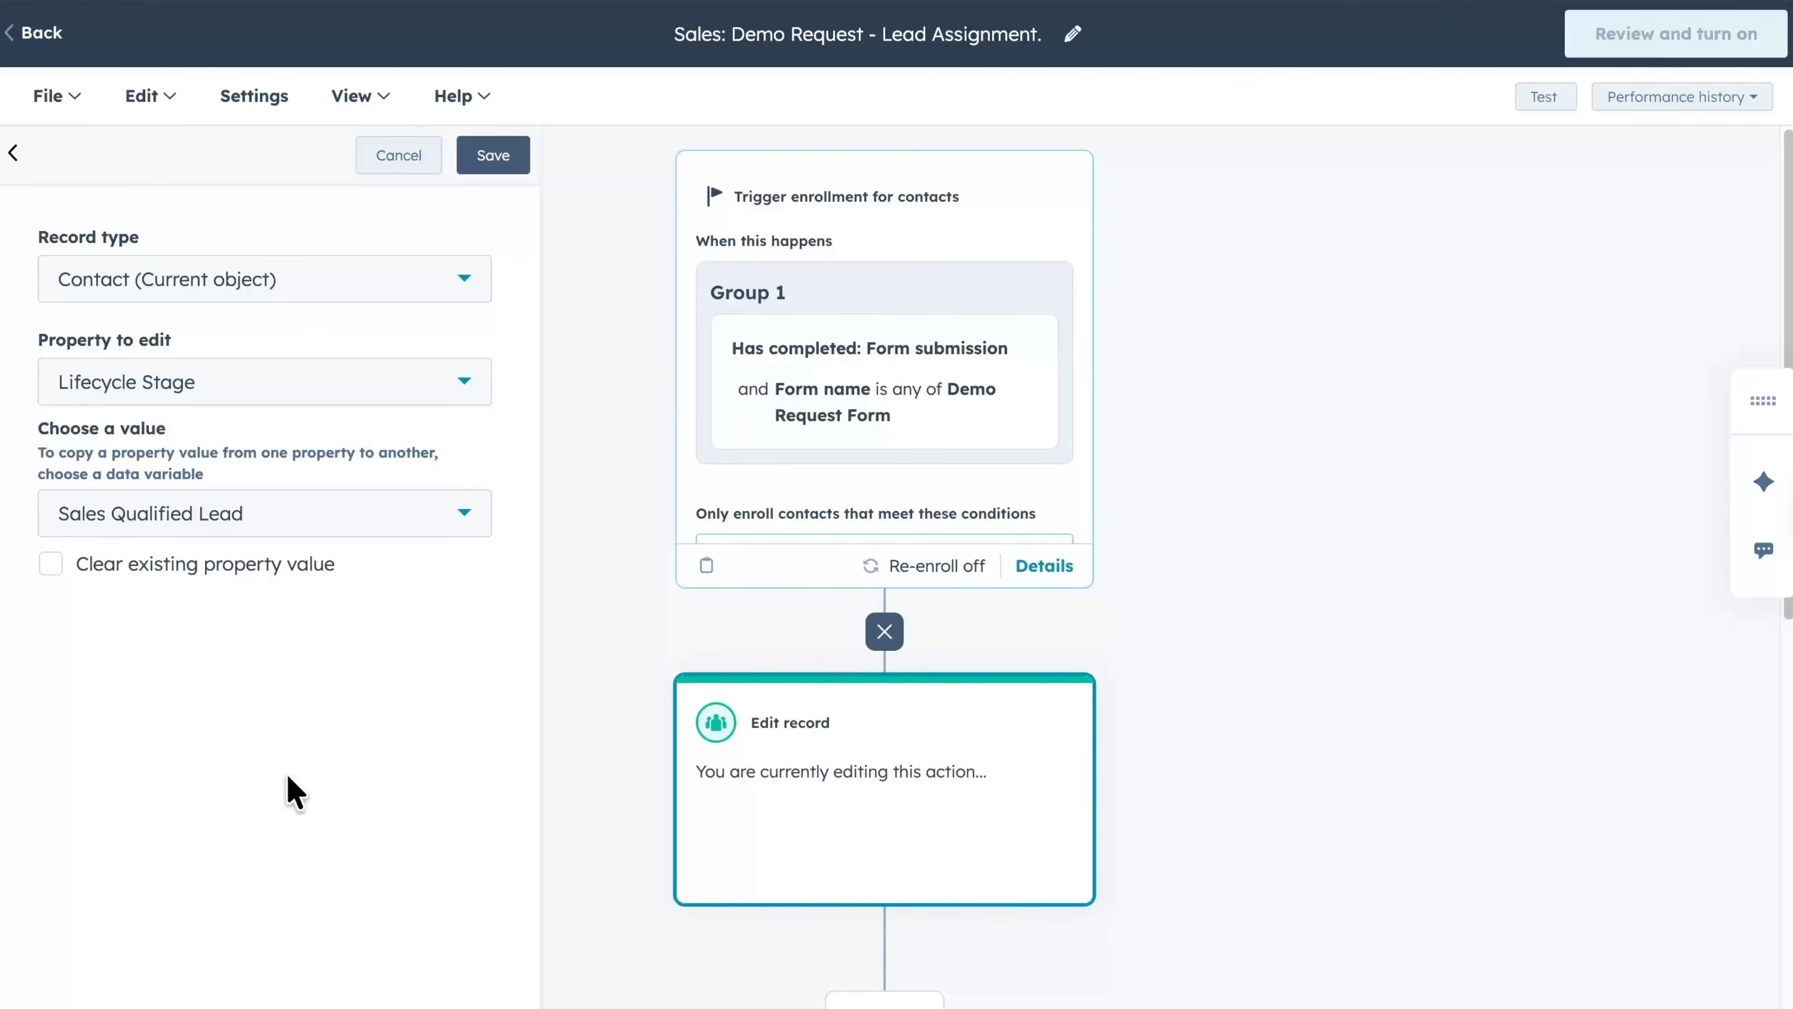
pyautogui.click(489, 157)
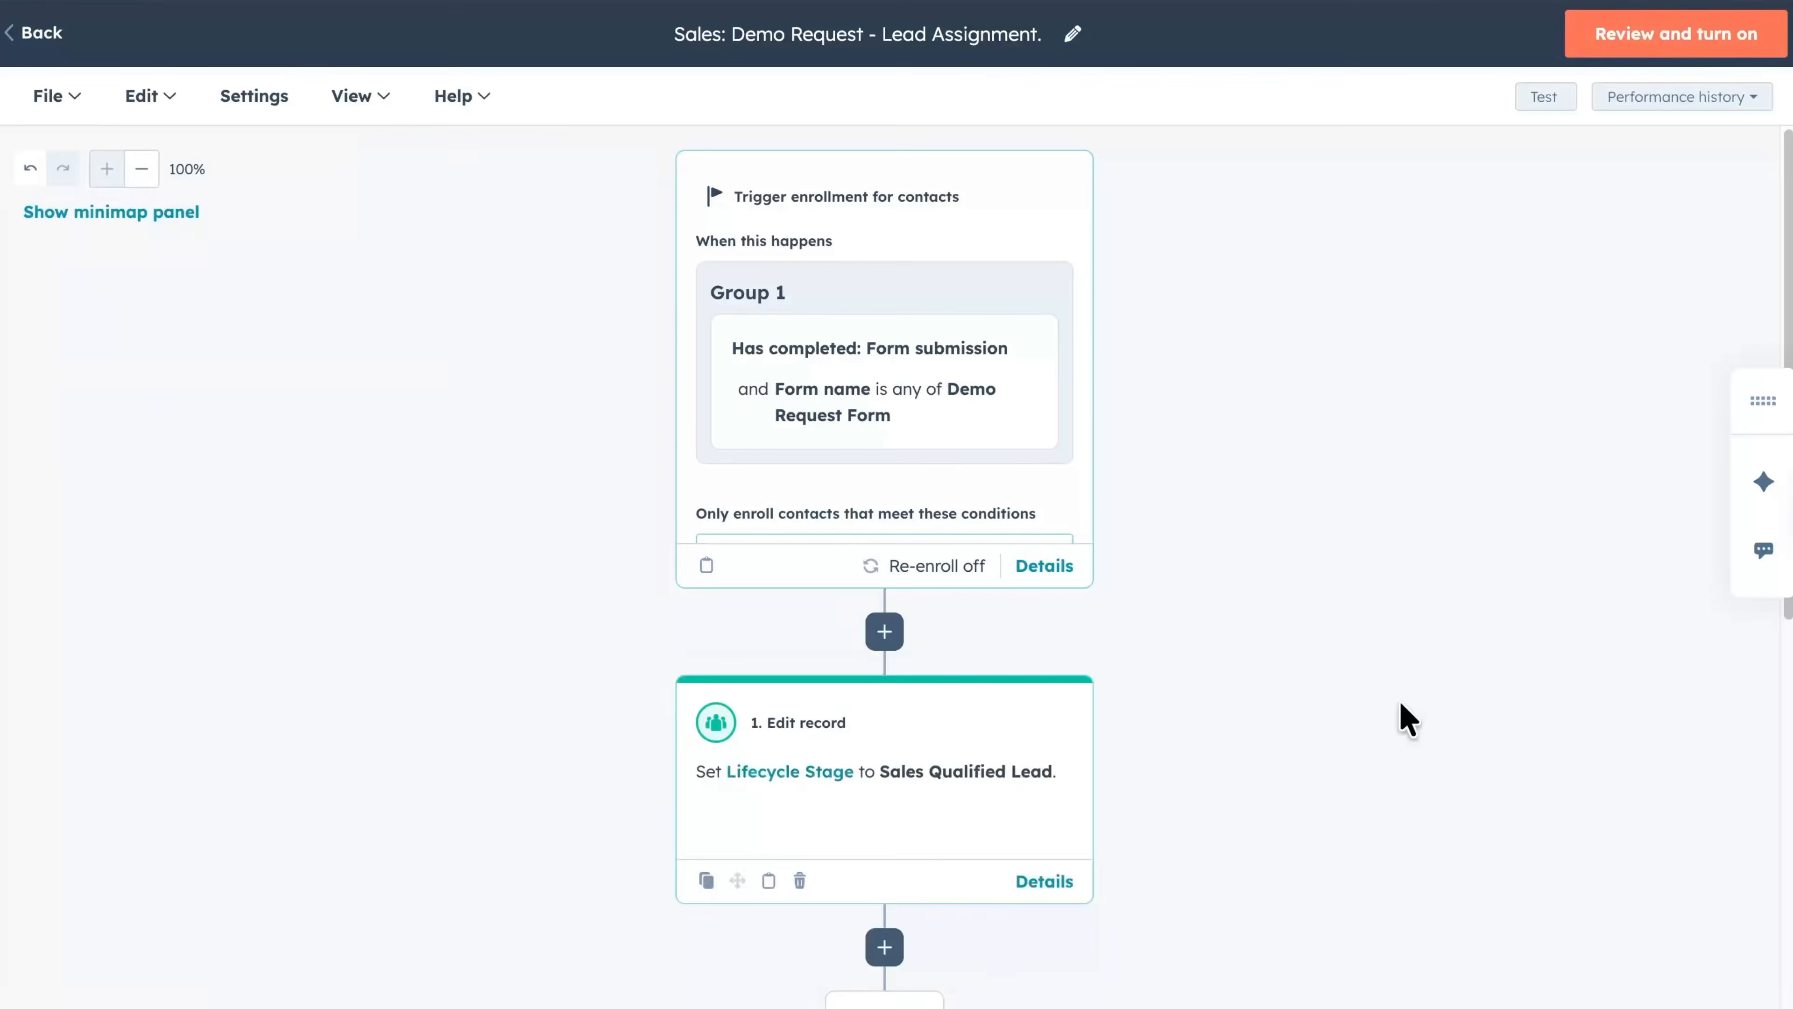
# Step: Add a Rotate record to owner action after the Edit record action
pyautogui.scroll(-3, 1399, 699)
pyautogui.click(885, 684)
pyautogui.scroll(-4, 316, 692)
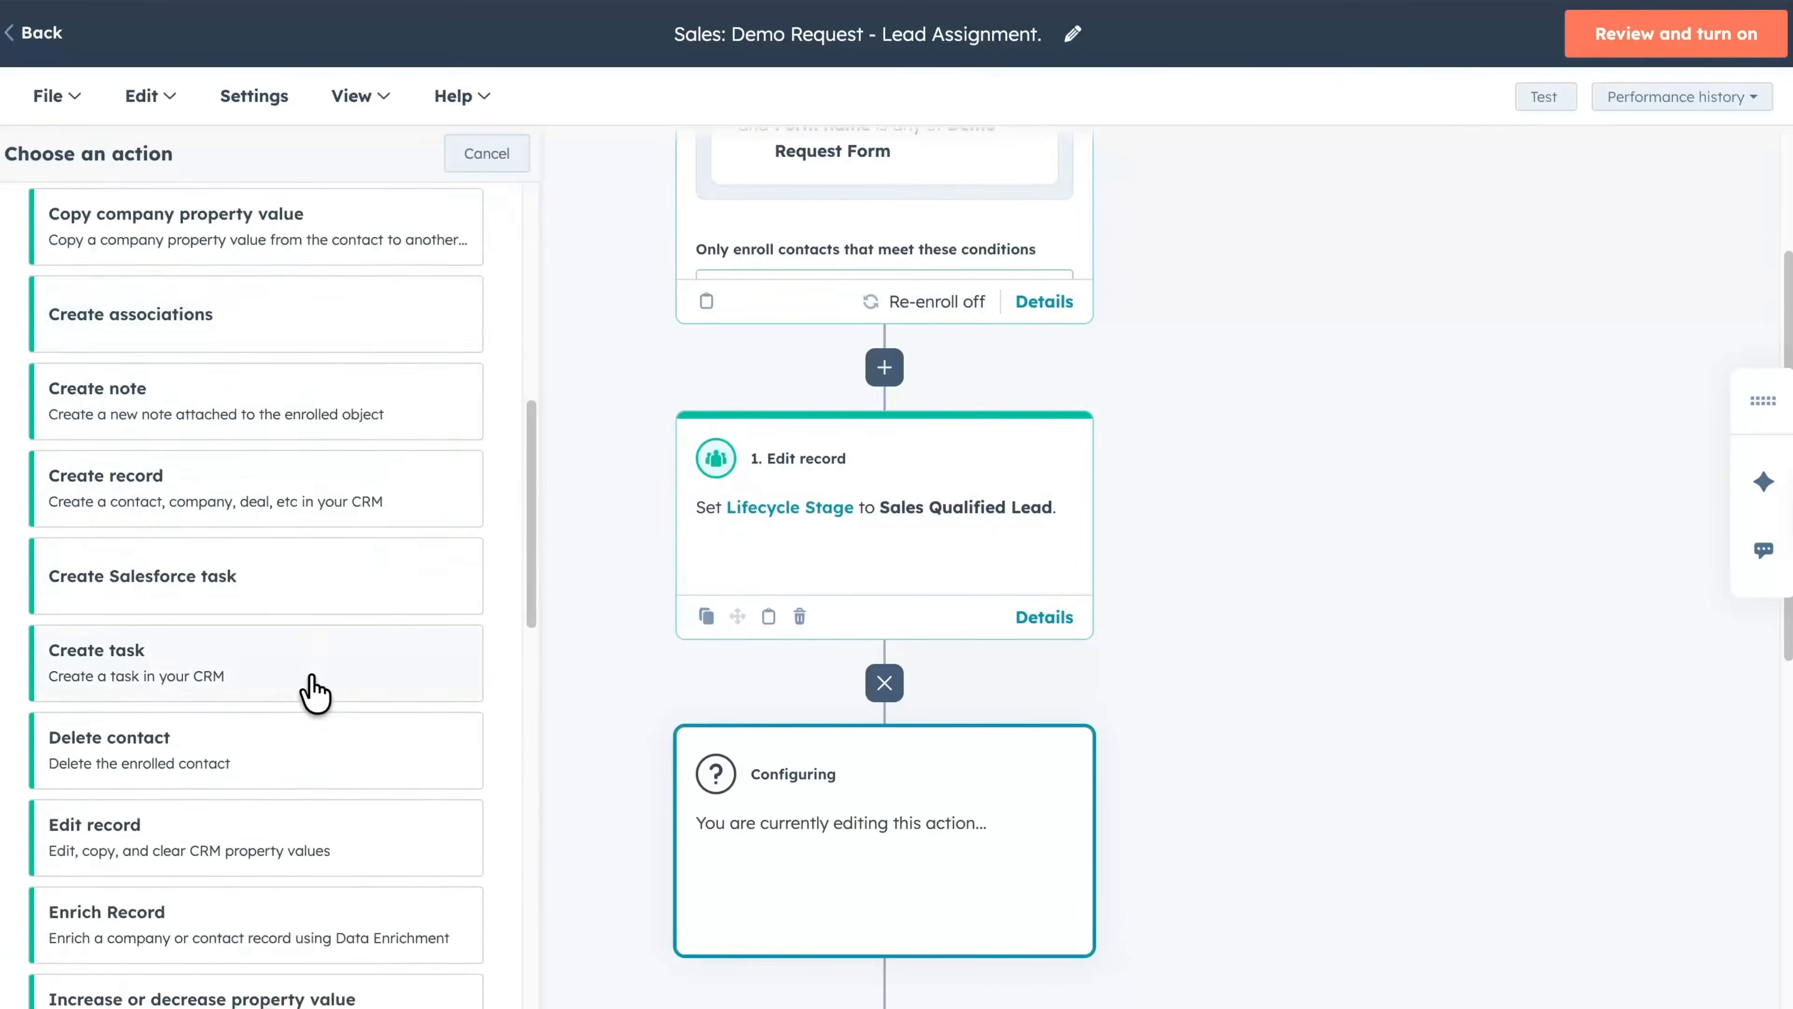
pyautogui.scroll(-5, 315, 692)
pyautogui.click(401, 798)
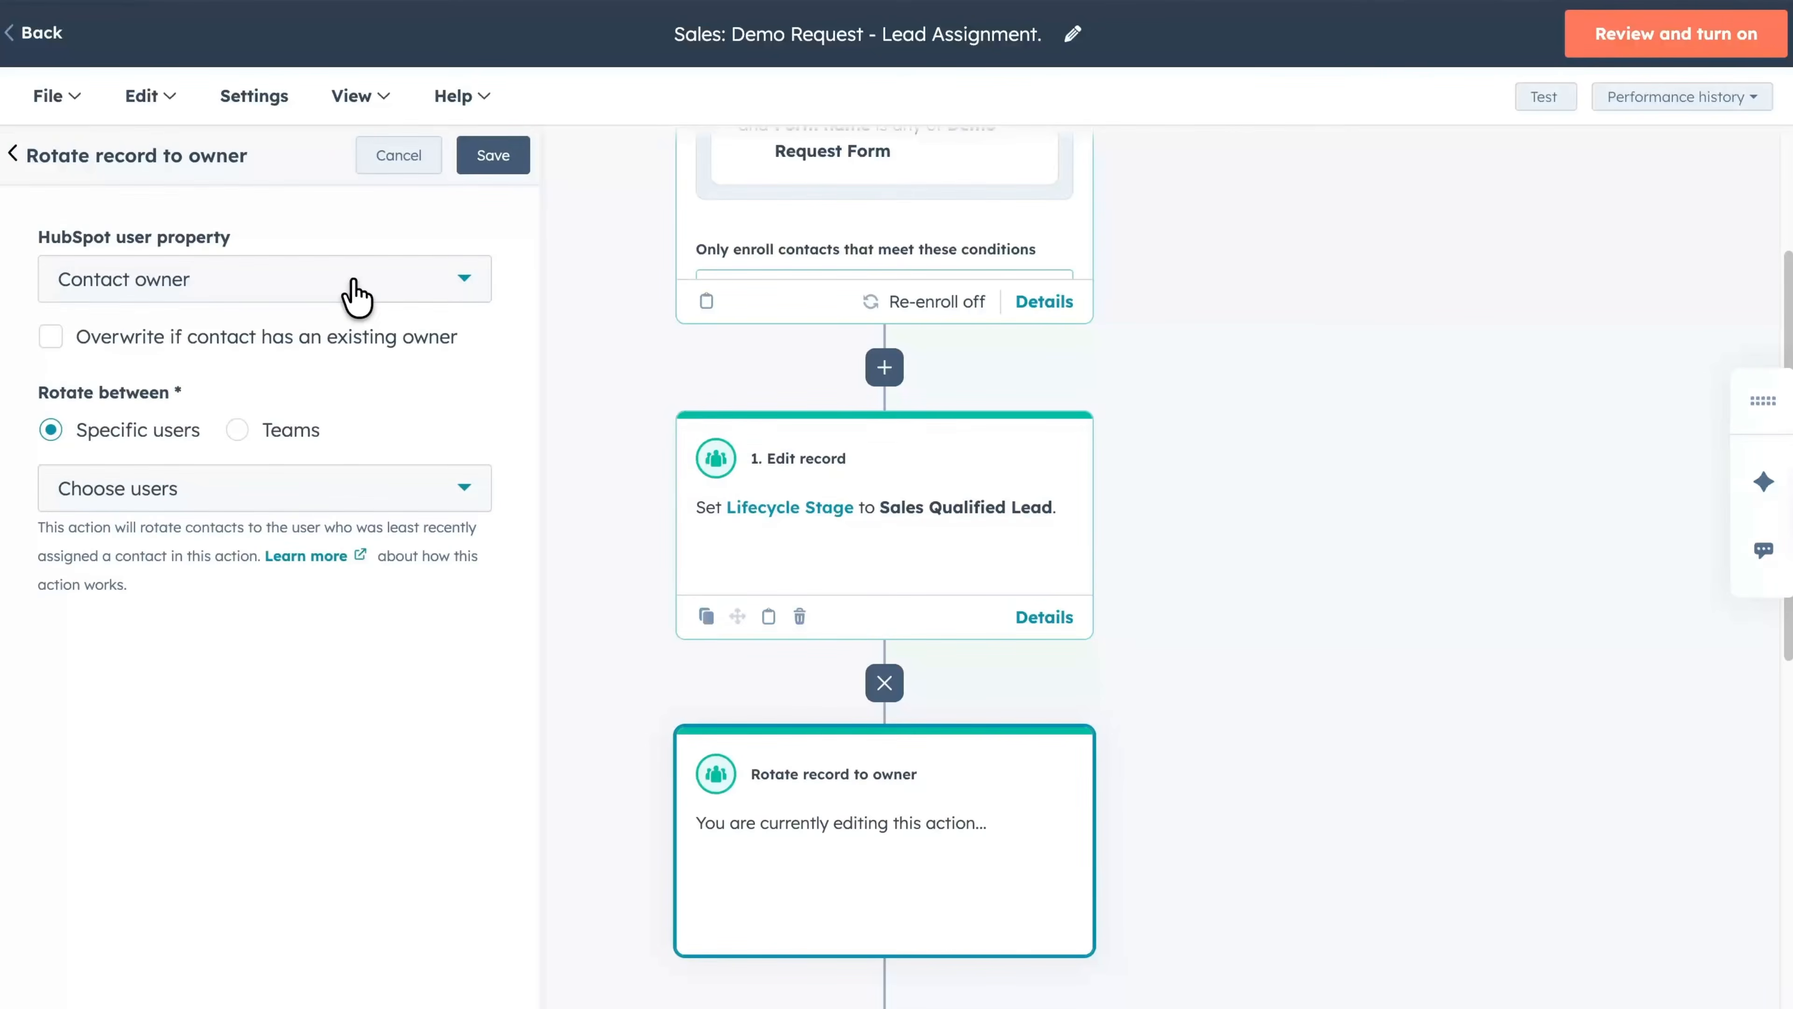
# Step: Configure the rotation to fill the Contact owner property from specific users, select one user, and save the action
pyautogui.click(353, 294)
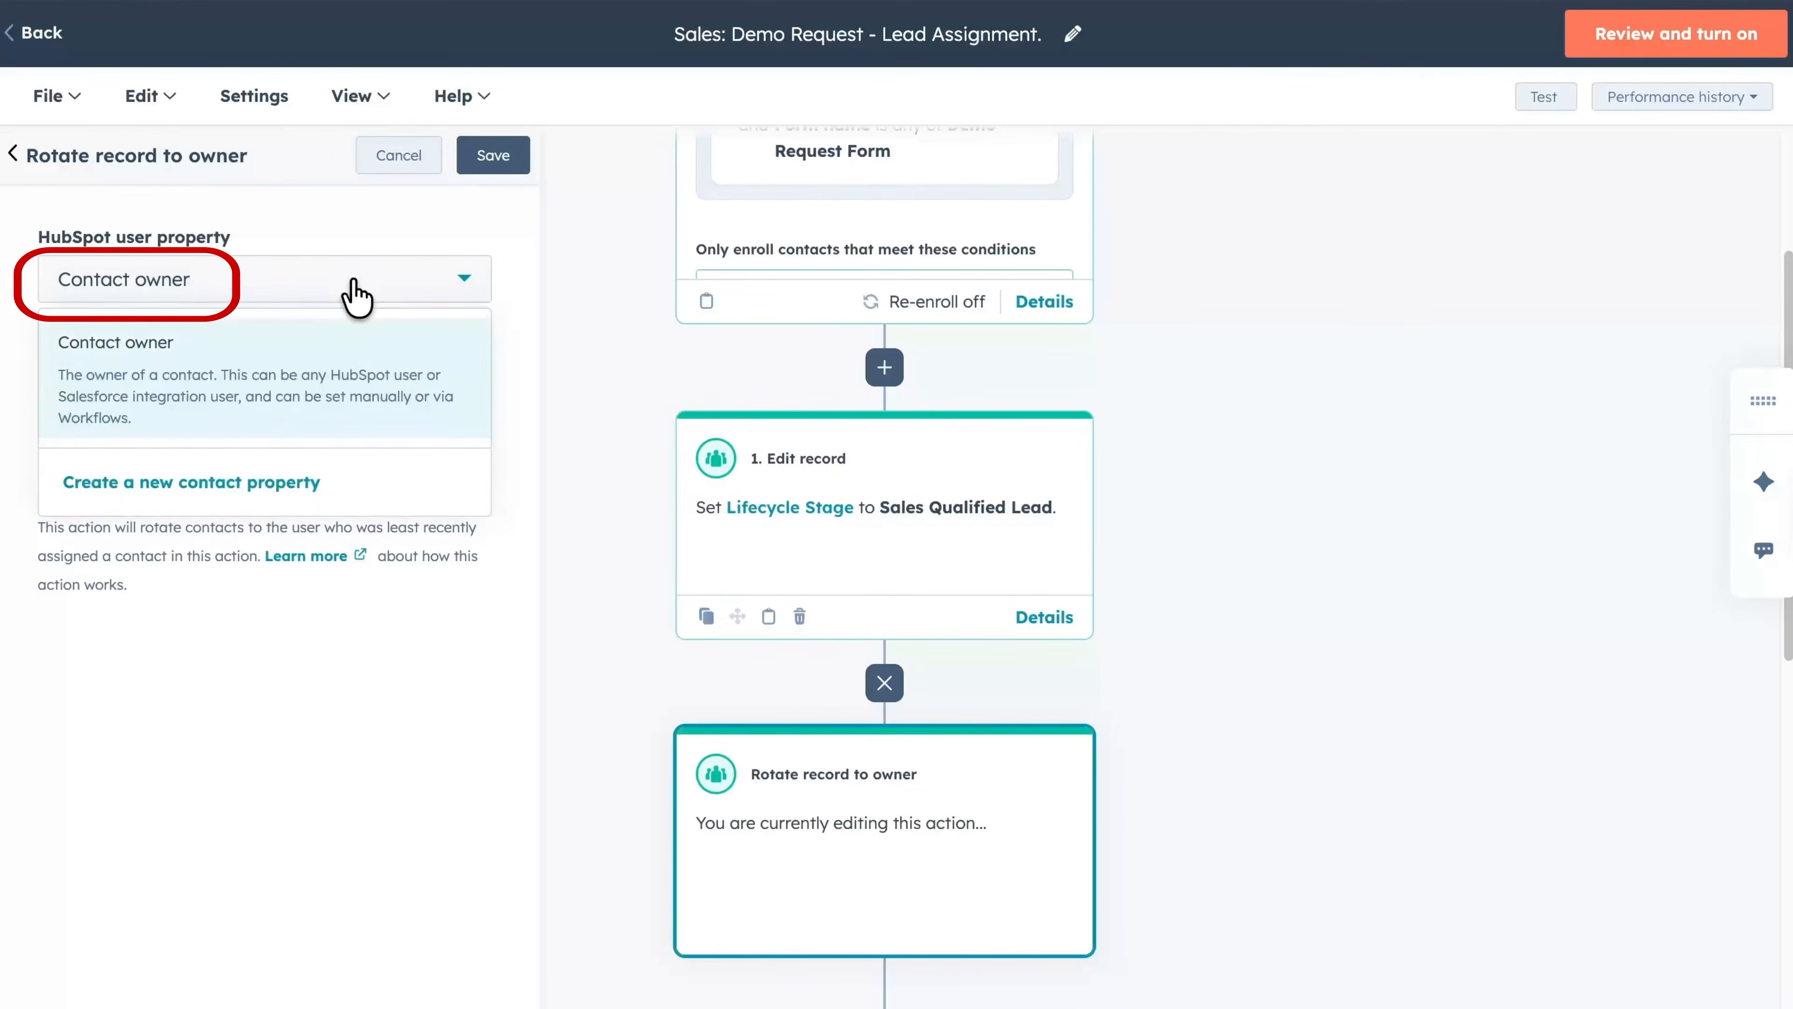
pyautogui.click(332, 364)
pyautogui.click(296, 431)
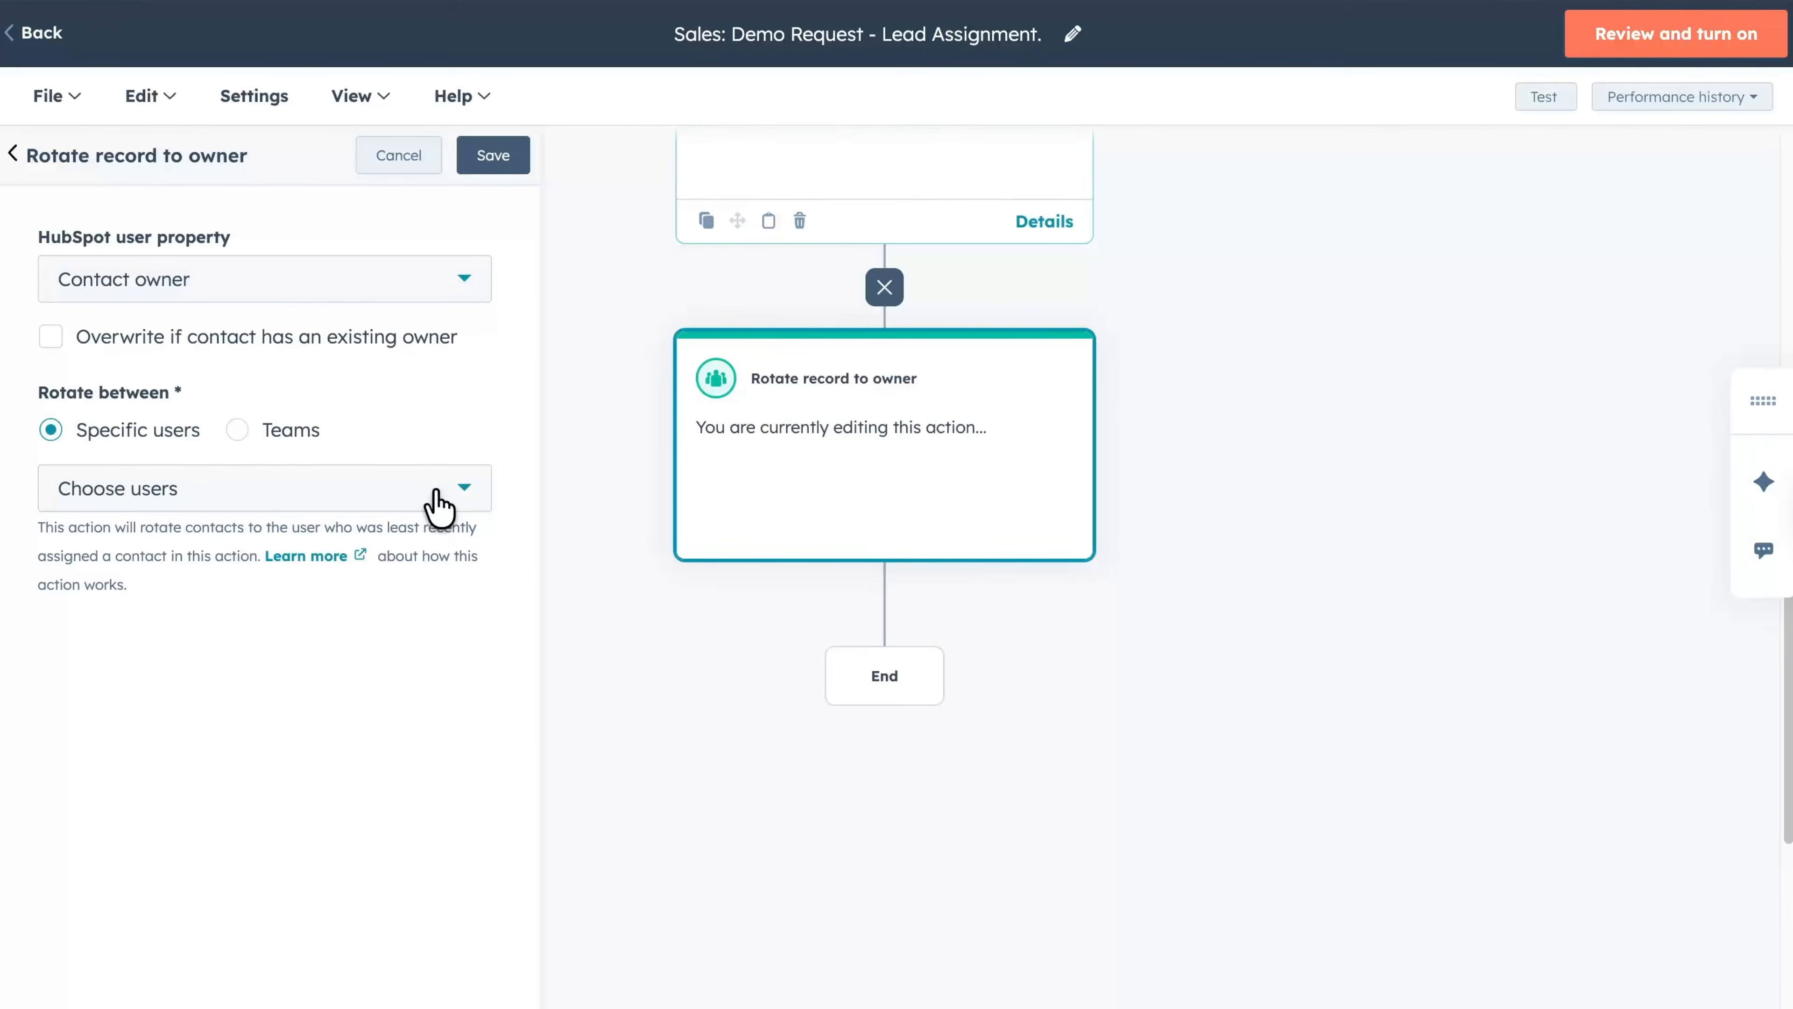
pyautogui.click(438, 507)
pyautogui.click(185, 705)
pyautogui.click(422, 882)
pyautogui.click(491, 159)
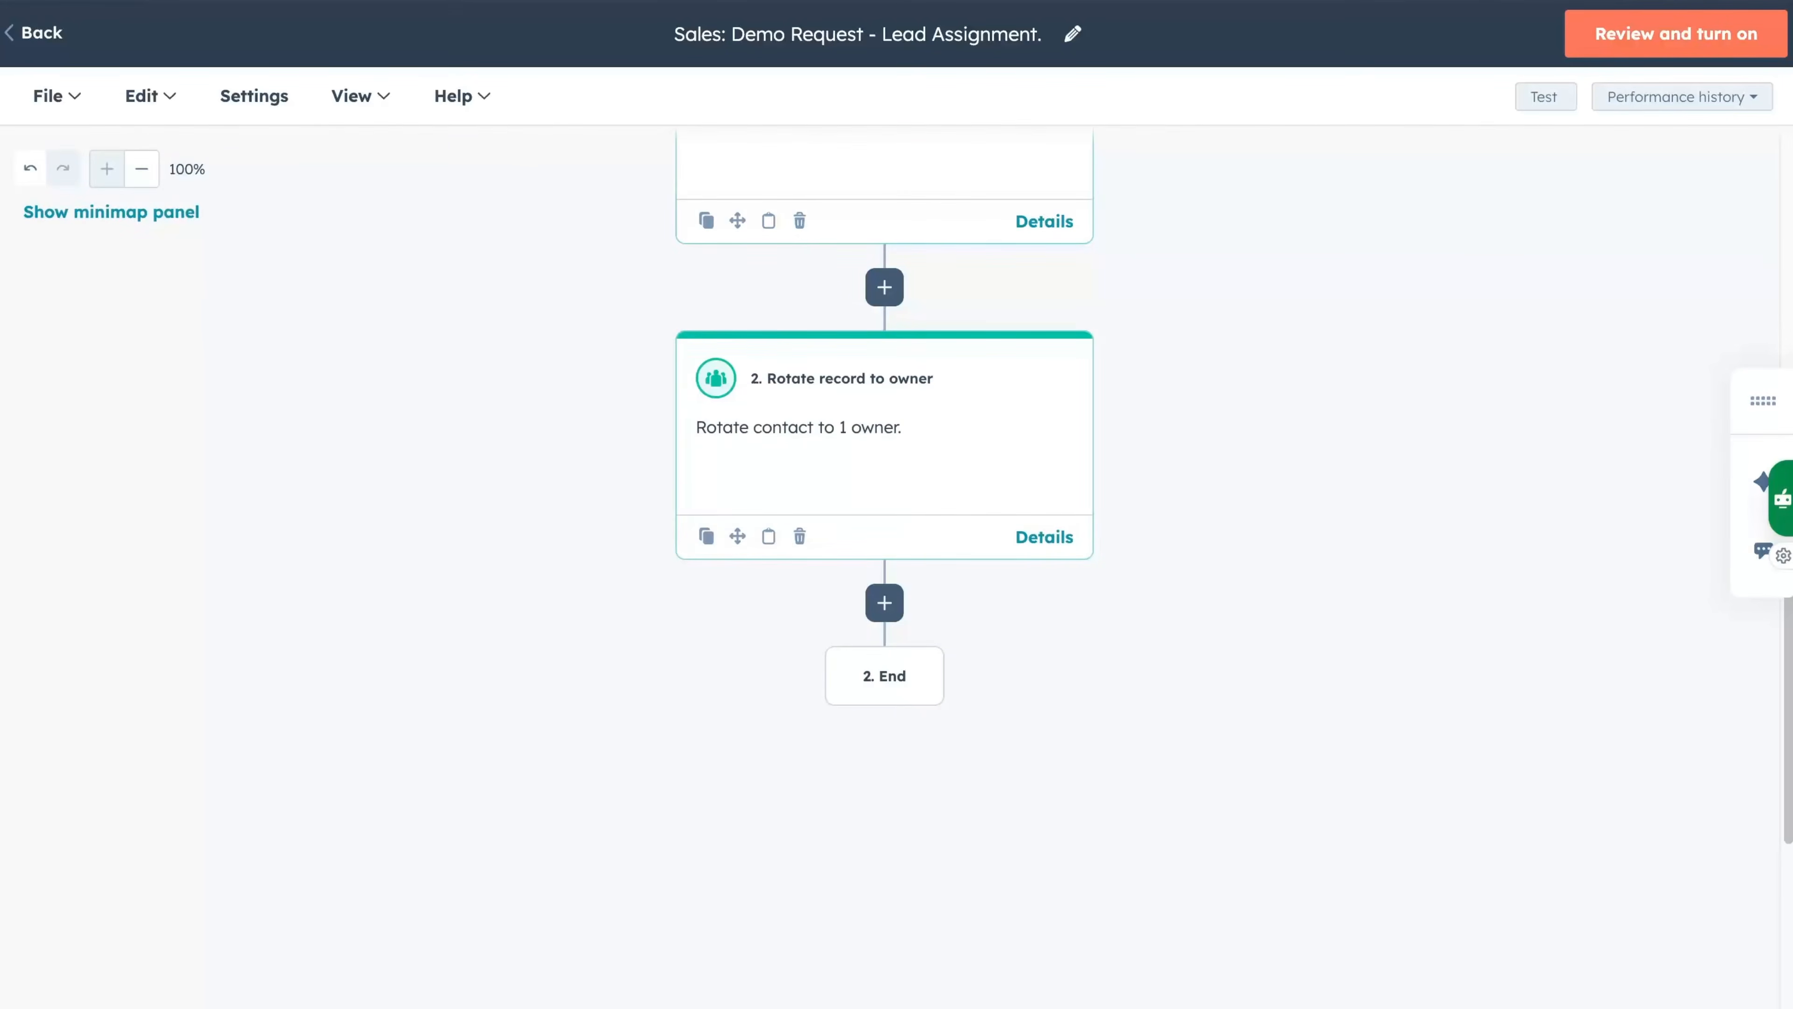
# Step: Add a Send internal email notification action after the Rotate record to owner action
pyautogui.click(884, 604)
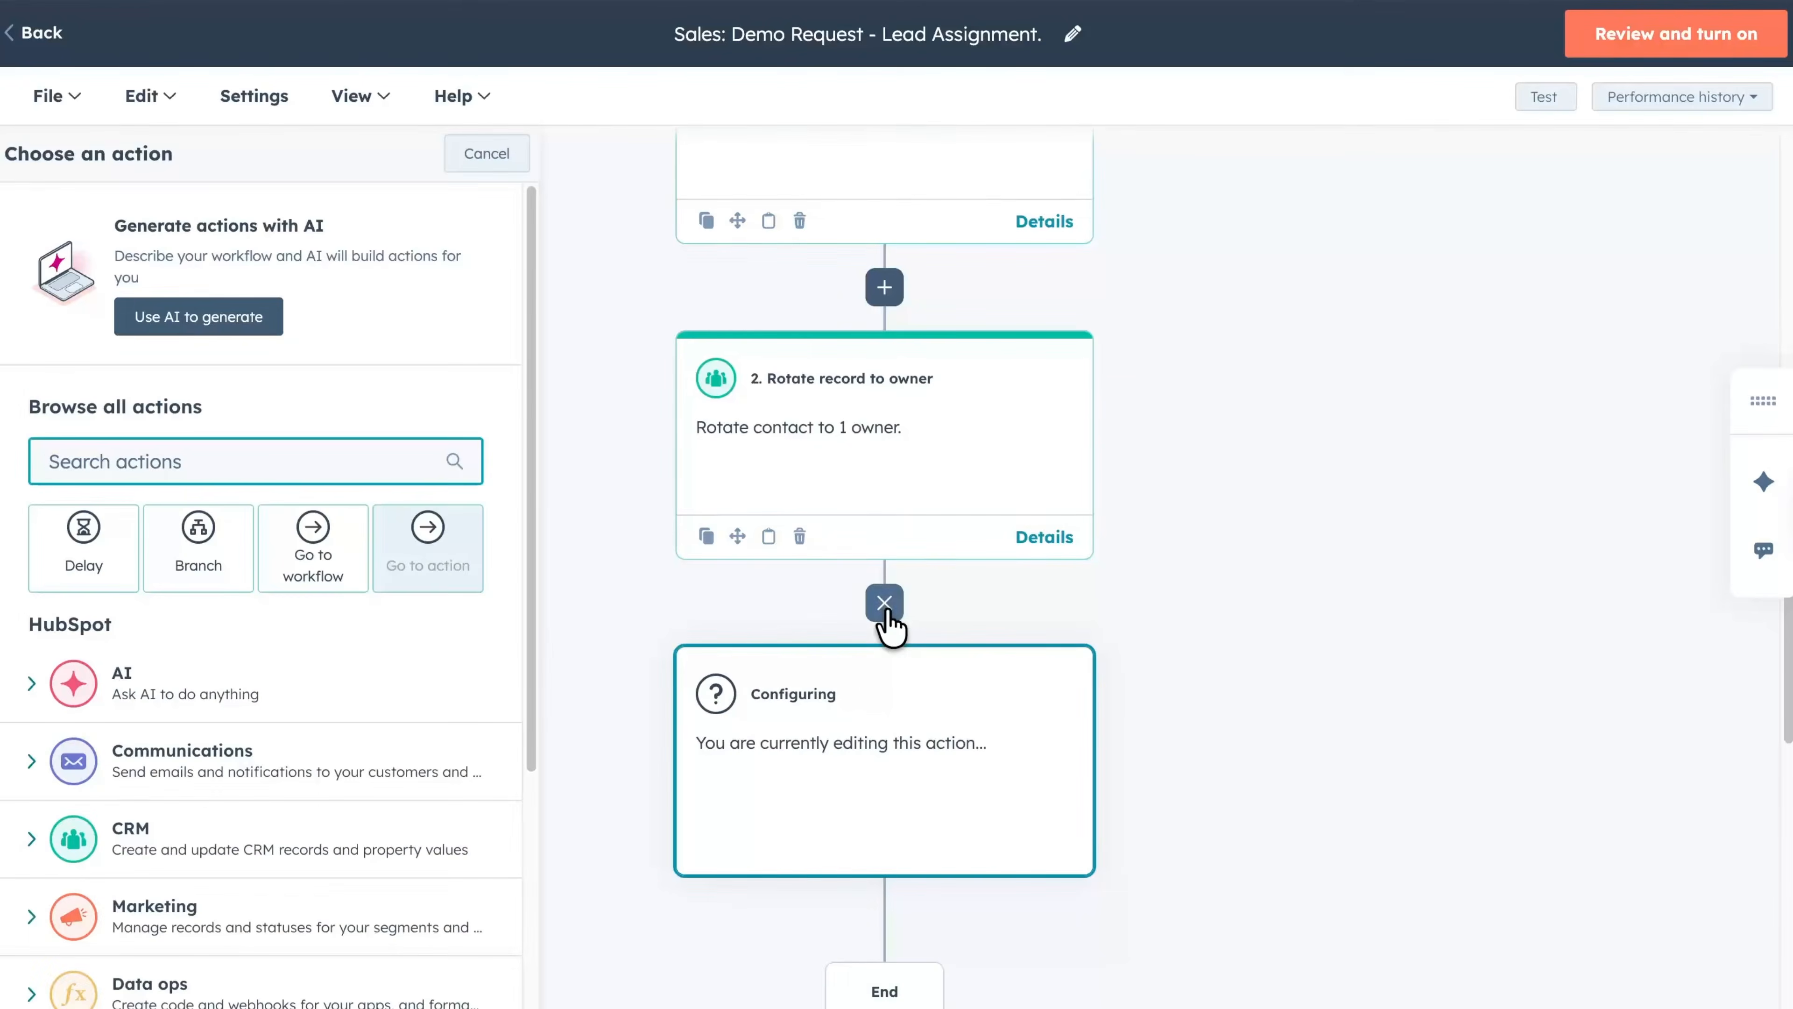
pyautogui.scroll(-4, 400, 689)
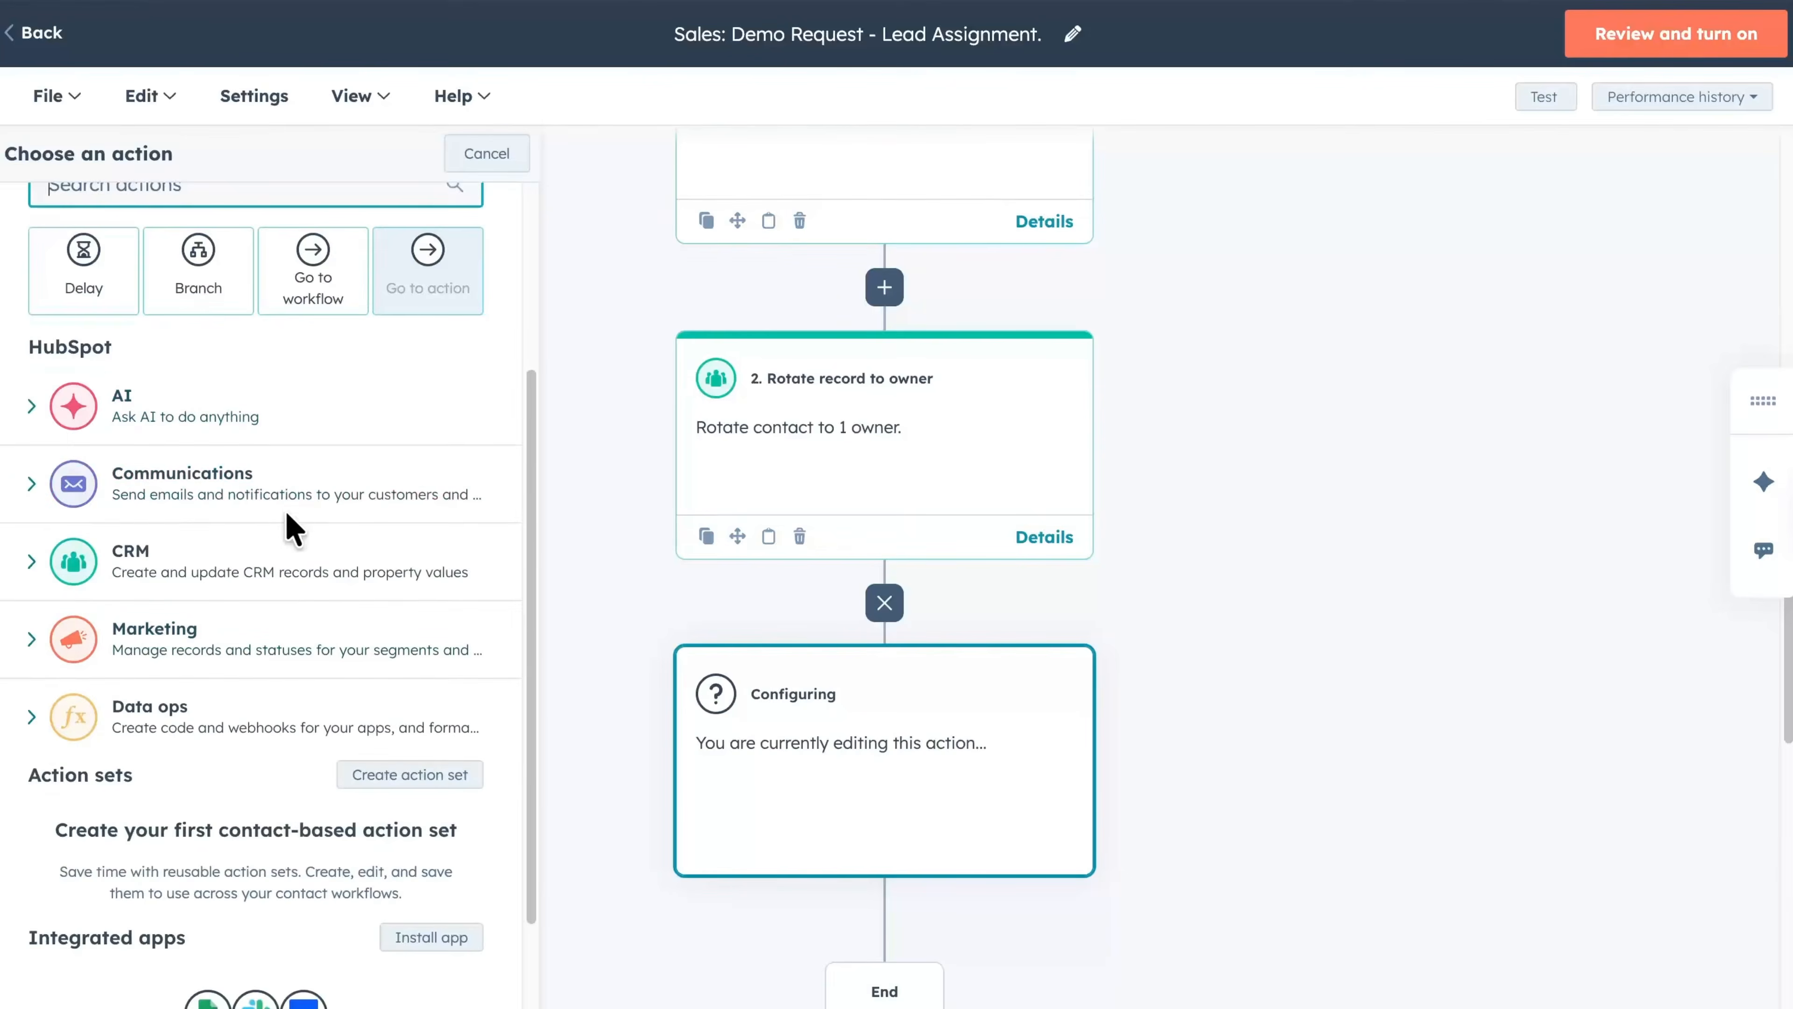
pyautogui.click(219, 488)
pyautogui.scroll(-1, 262, 635)
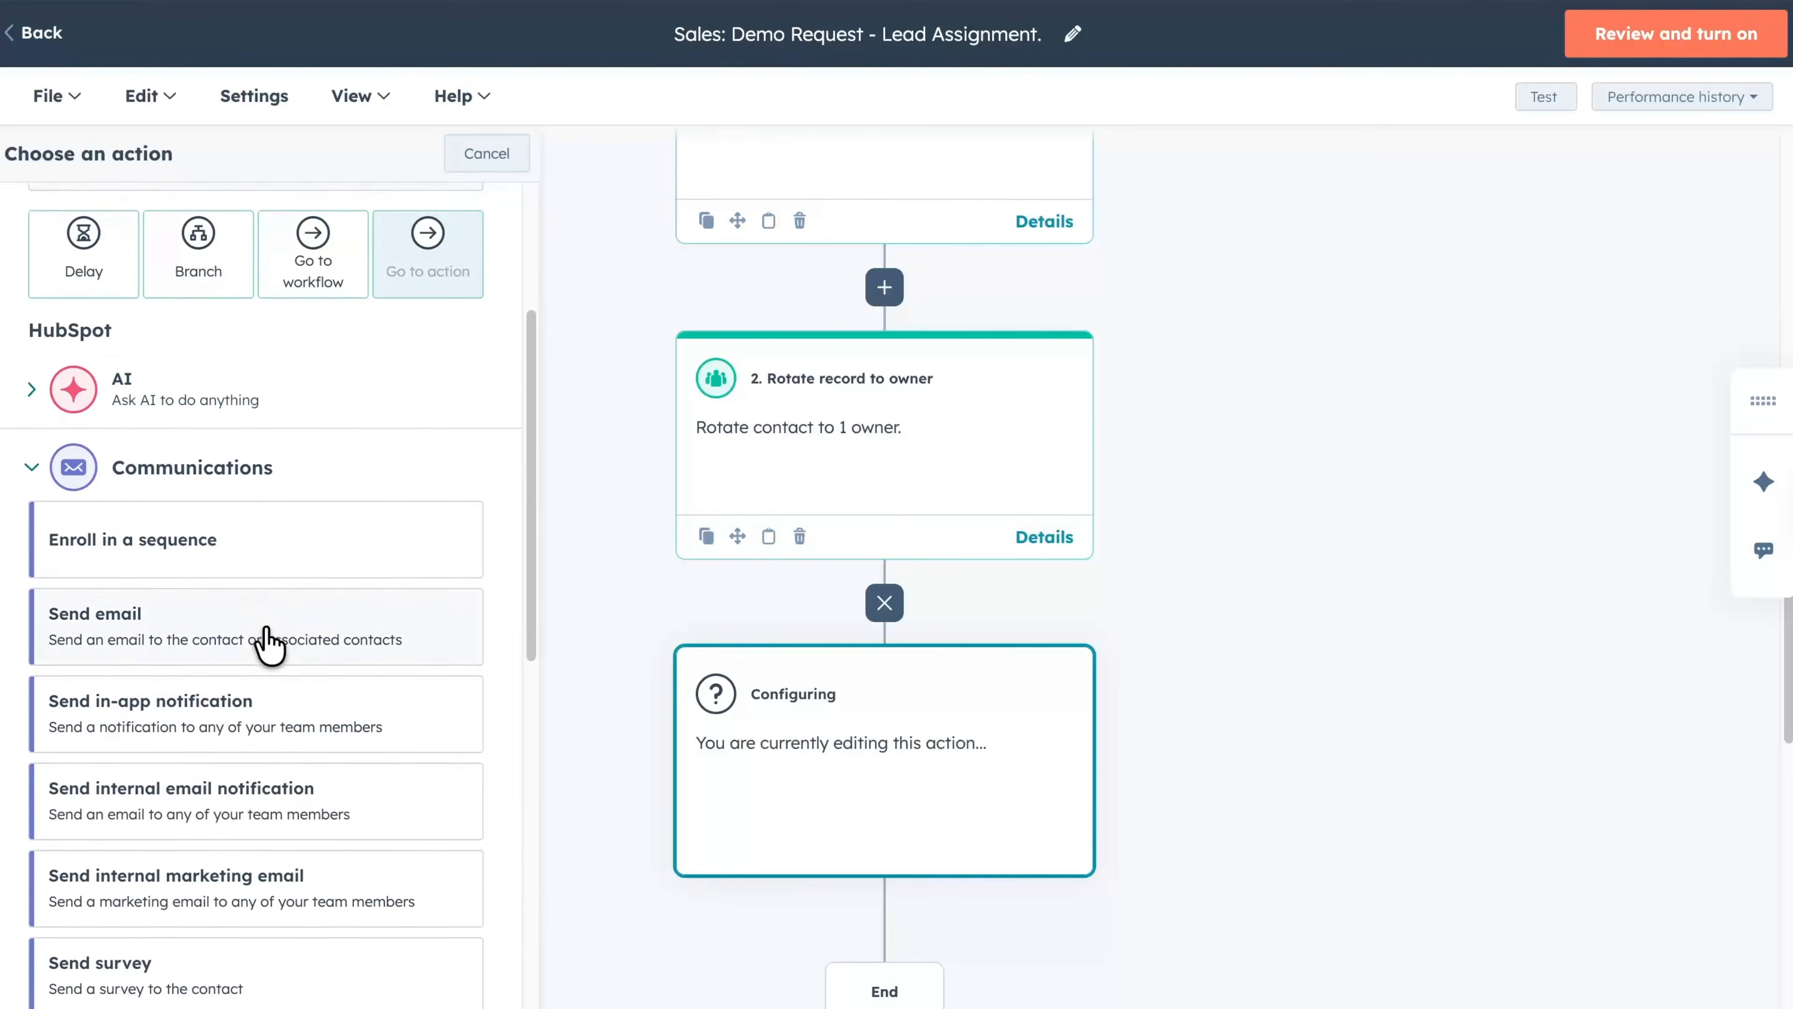
pyautogui.click(236, 735)
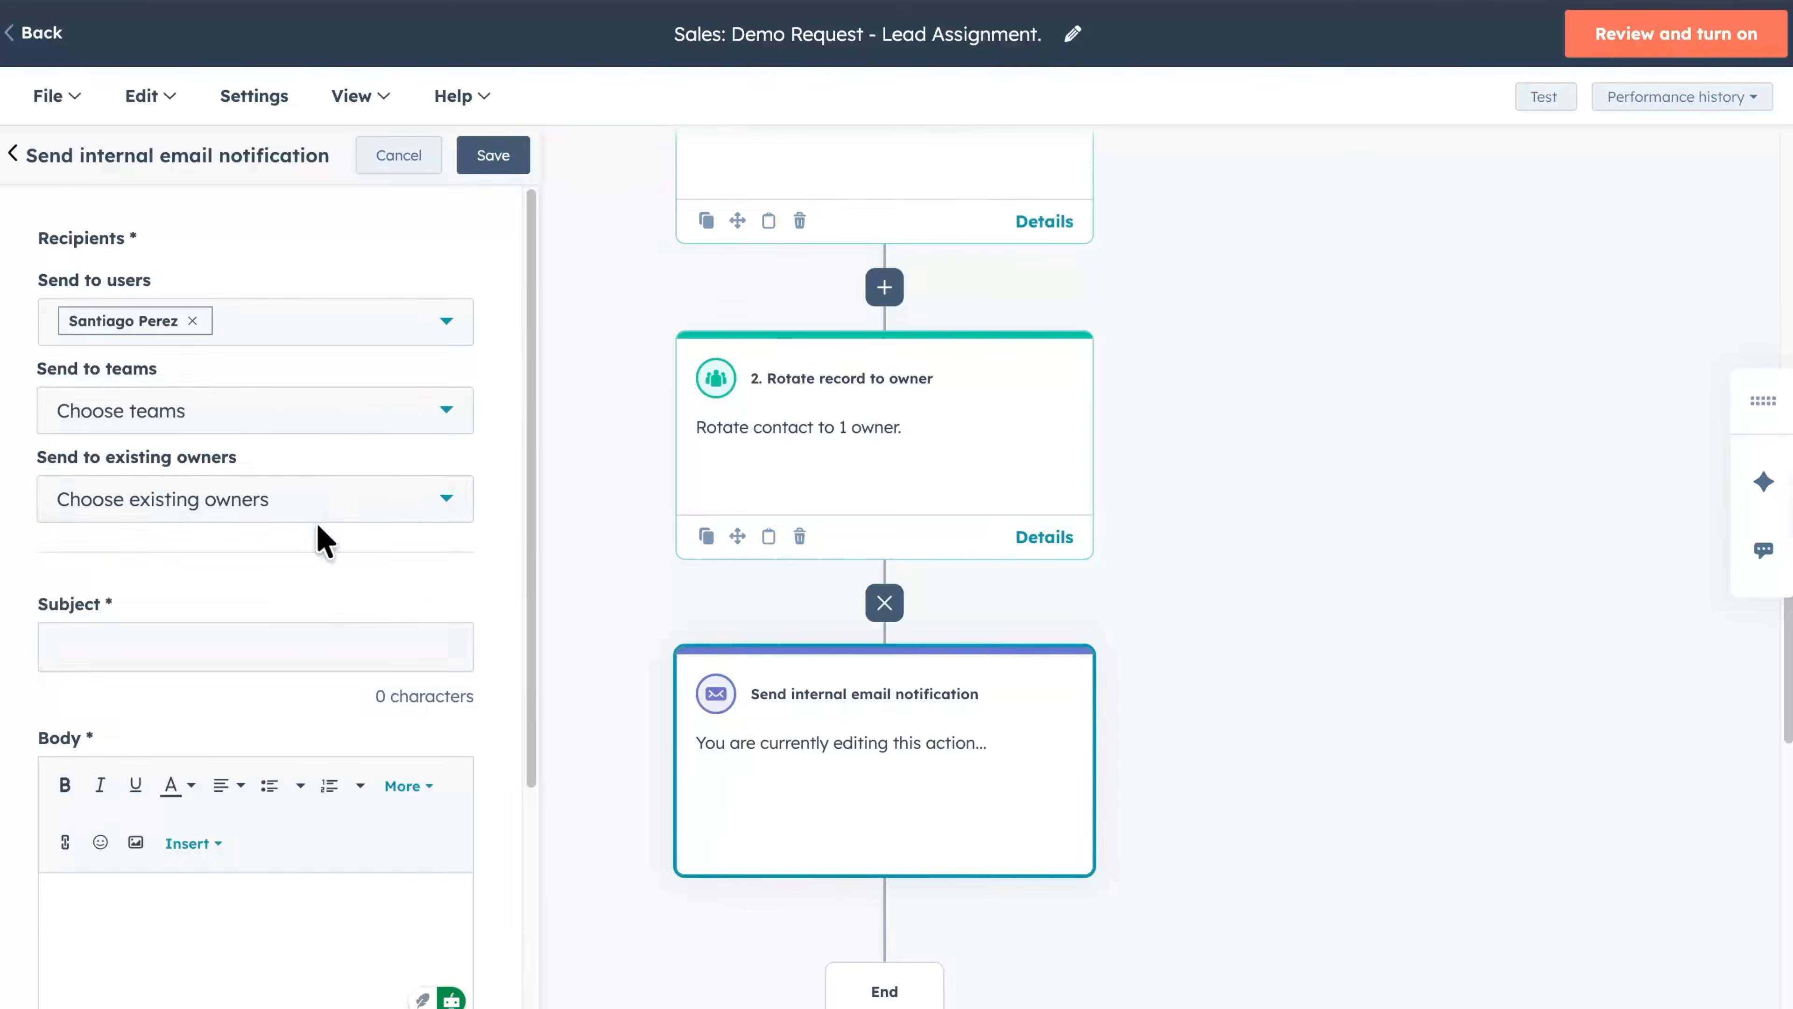
# Step: Enter the subject "New Demo Request" and body "New demo request from [First Name] at [Company Name]. Call immediately." with contact variables, and save the notification
pyautogui.click(252, 640)
pyautogui.write('New Demo Request')
pyautogui.click(85, 671)
pyautogui.write('New demo request from')
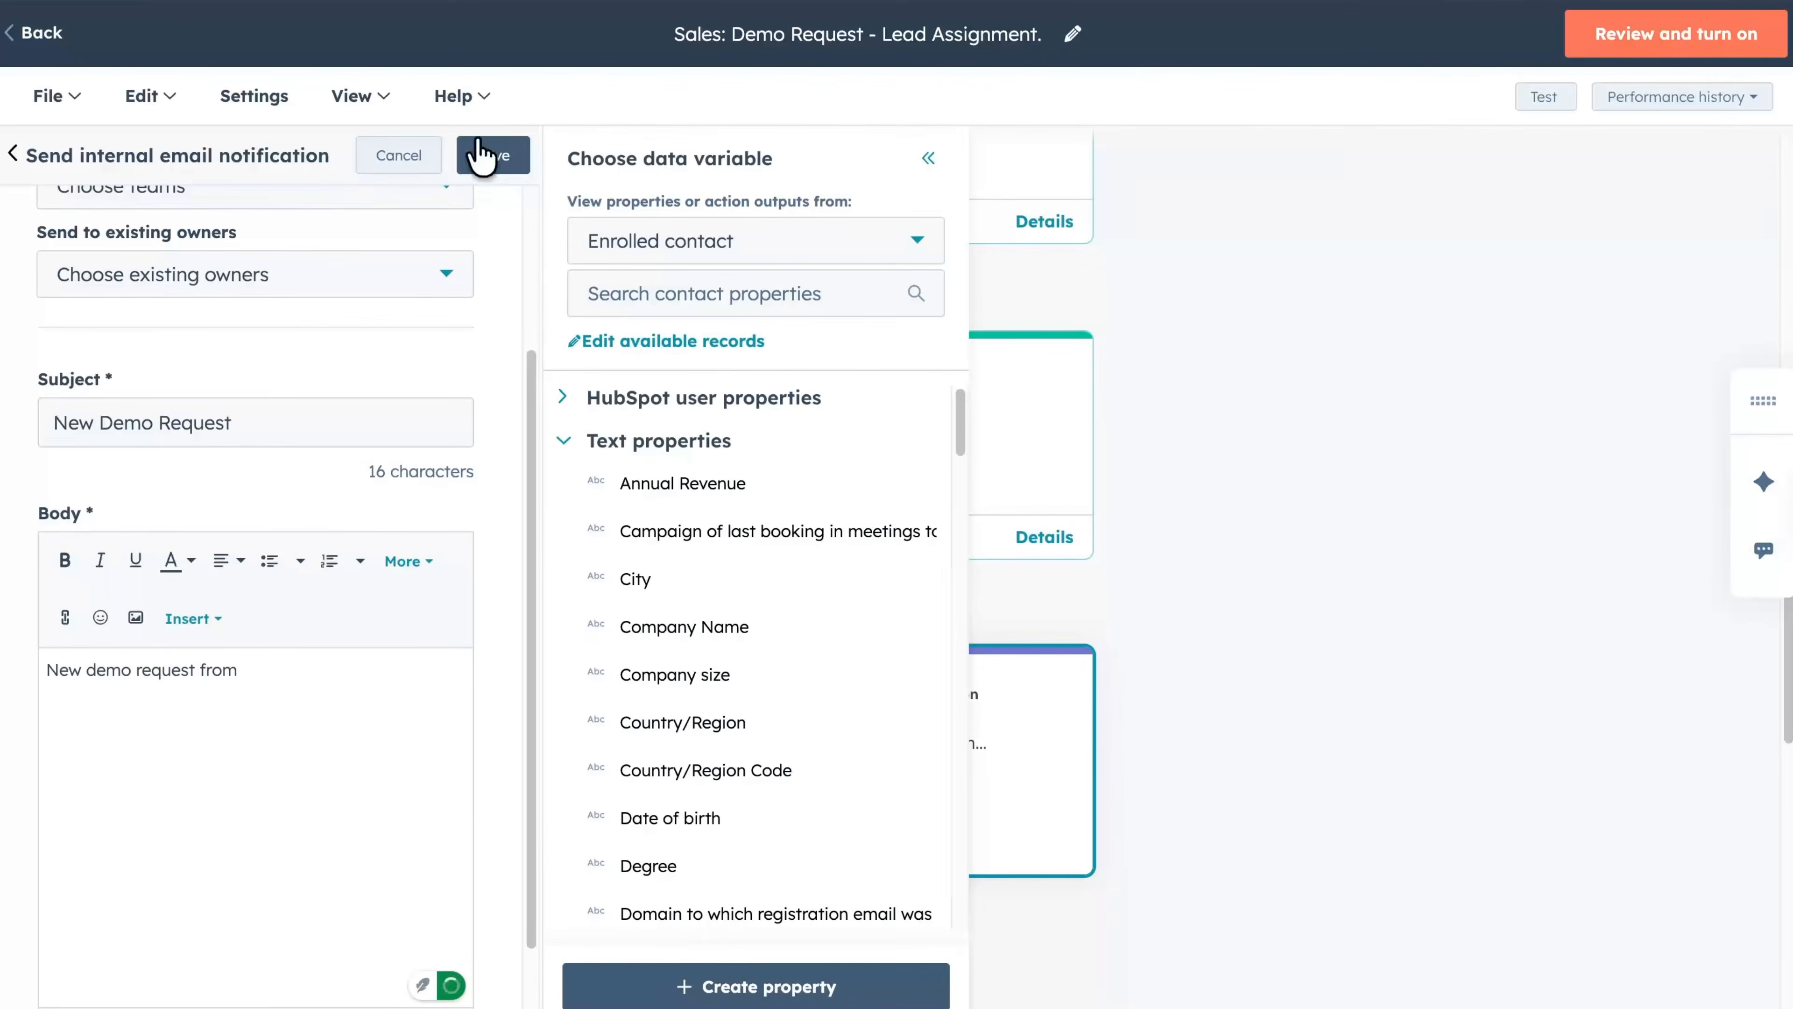
pyautogui.click(706, 294)
pyautogui.write('name')
pyautogui.click(720, 585)
pyautogui.write('at')
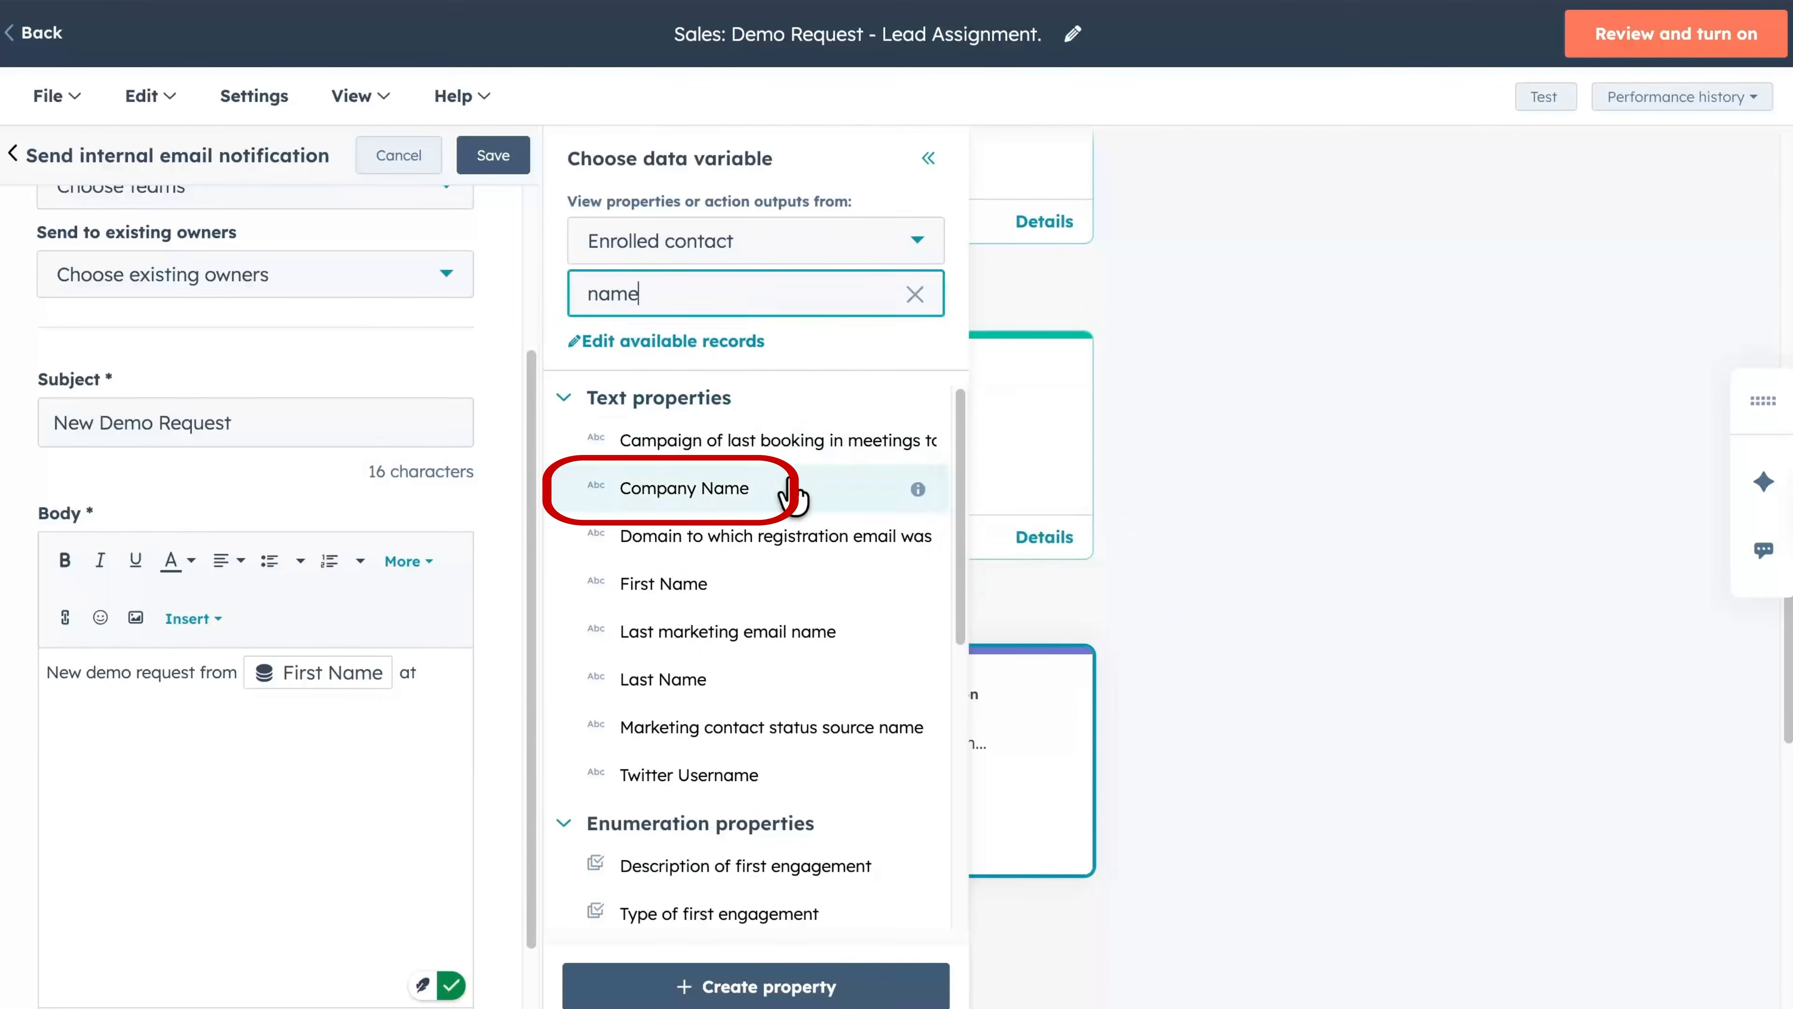
pyautogui.click(706, 489)
pyautogui.write('. Call immediately.')
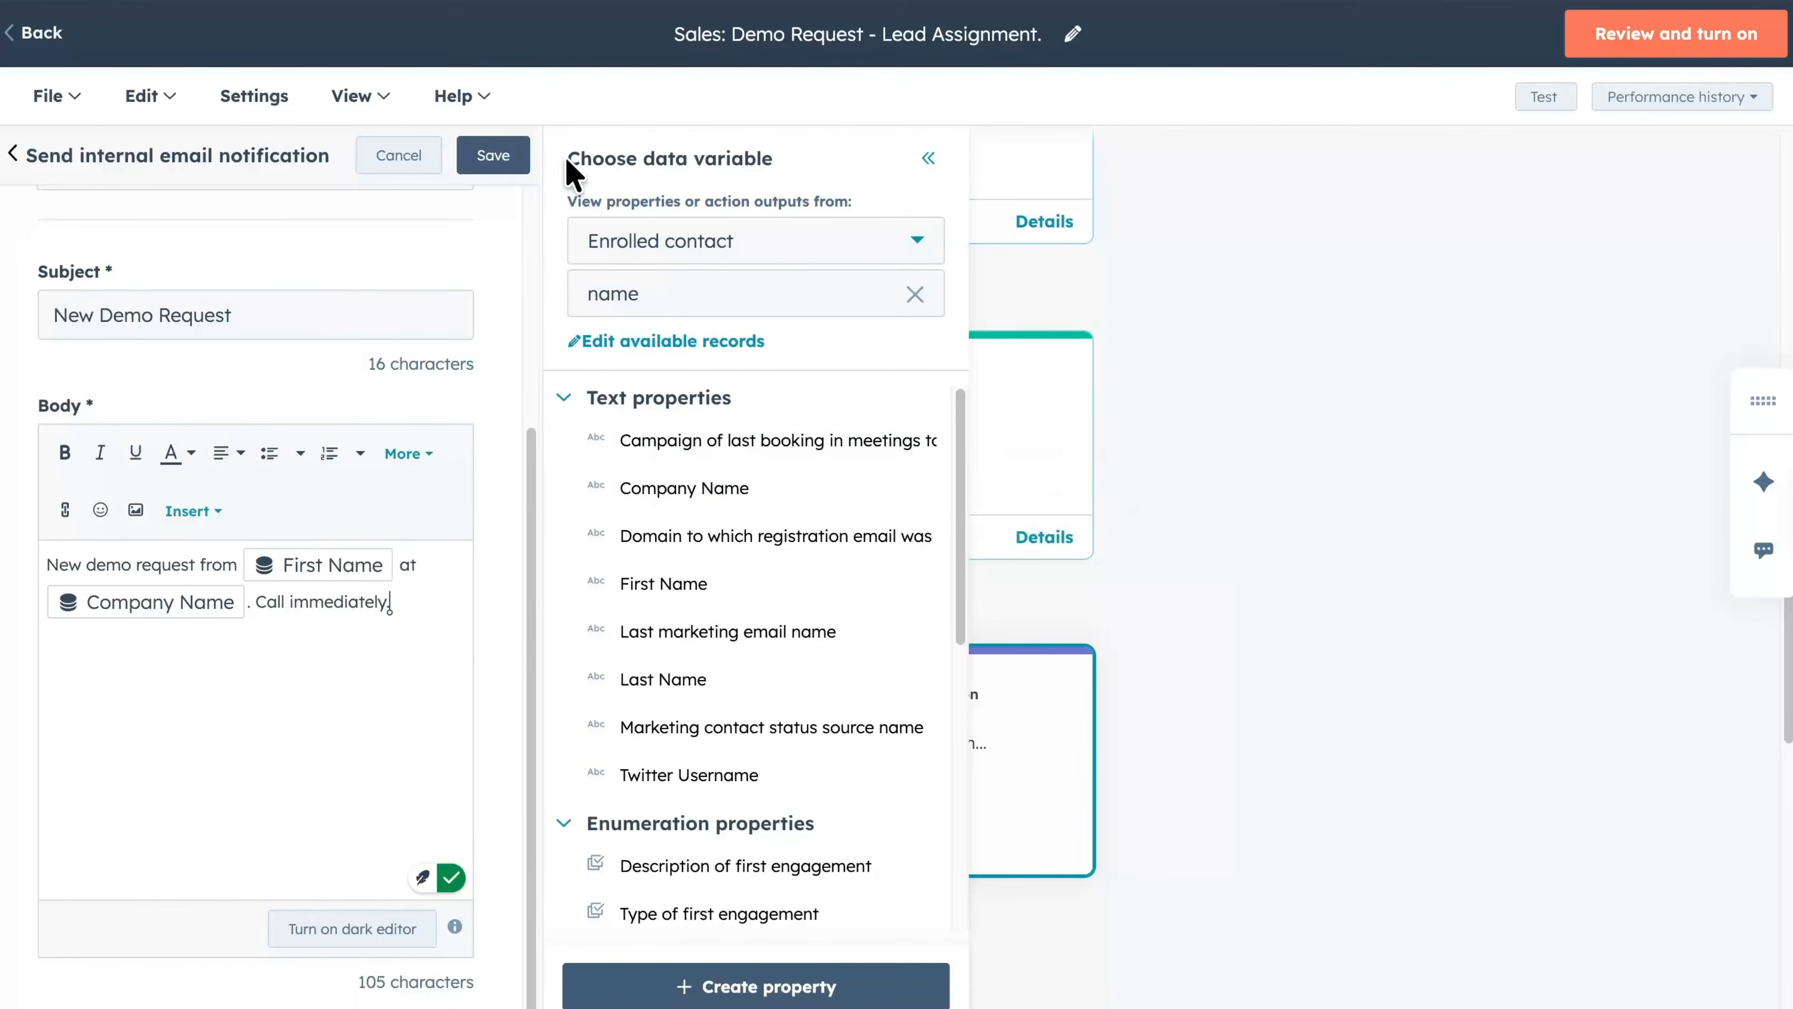
pyautogui.click(494, 156)
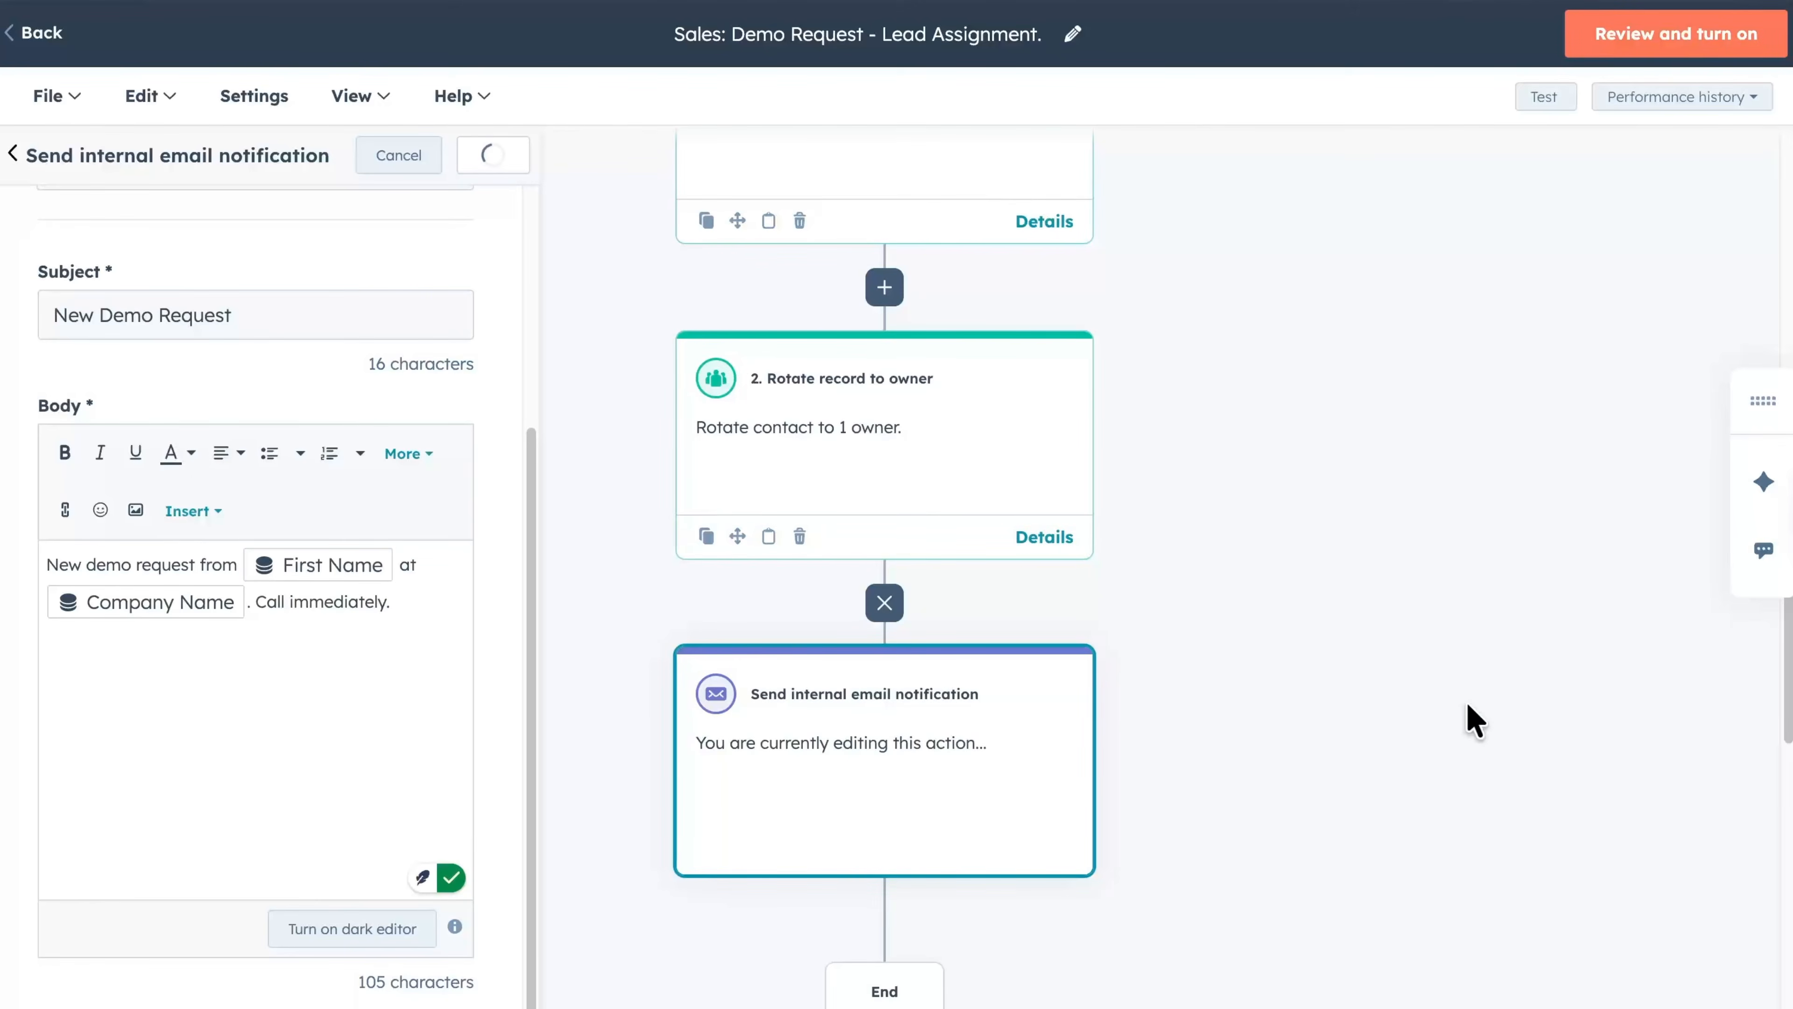
# Step: Add a Create task action after the Send internal email notification action and open its title for entry
pyautogui.click(884, 558)
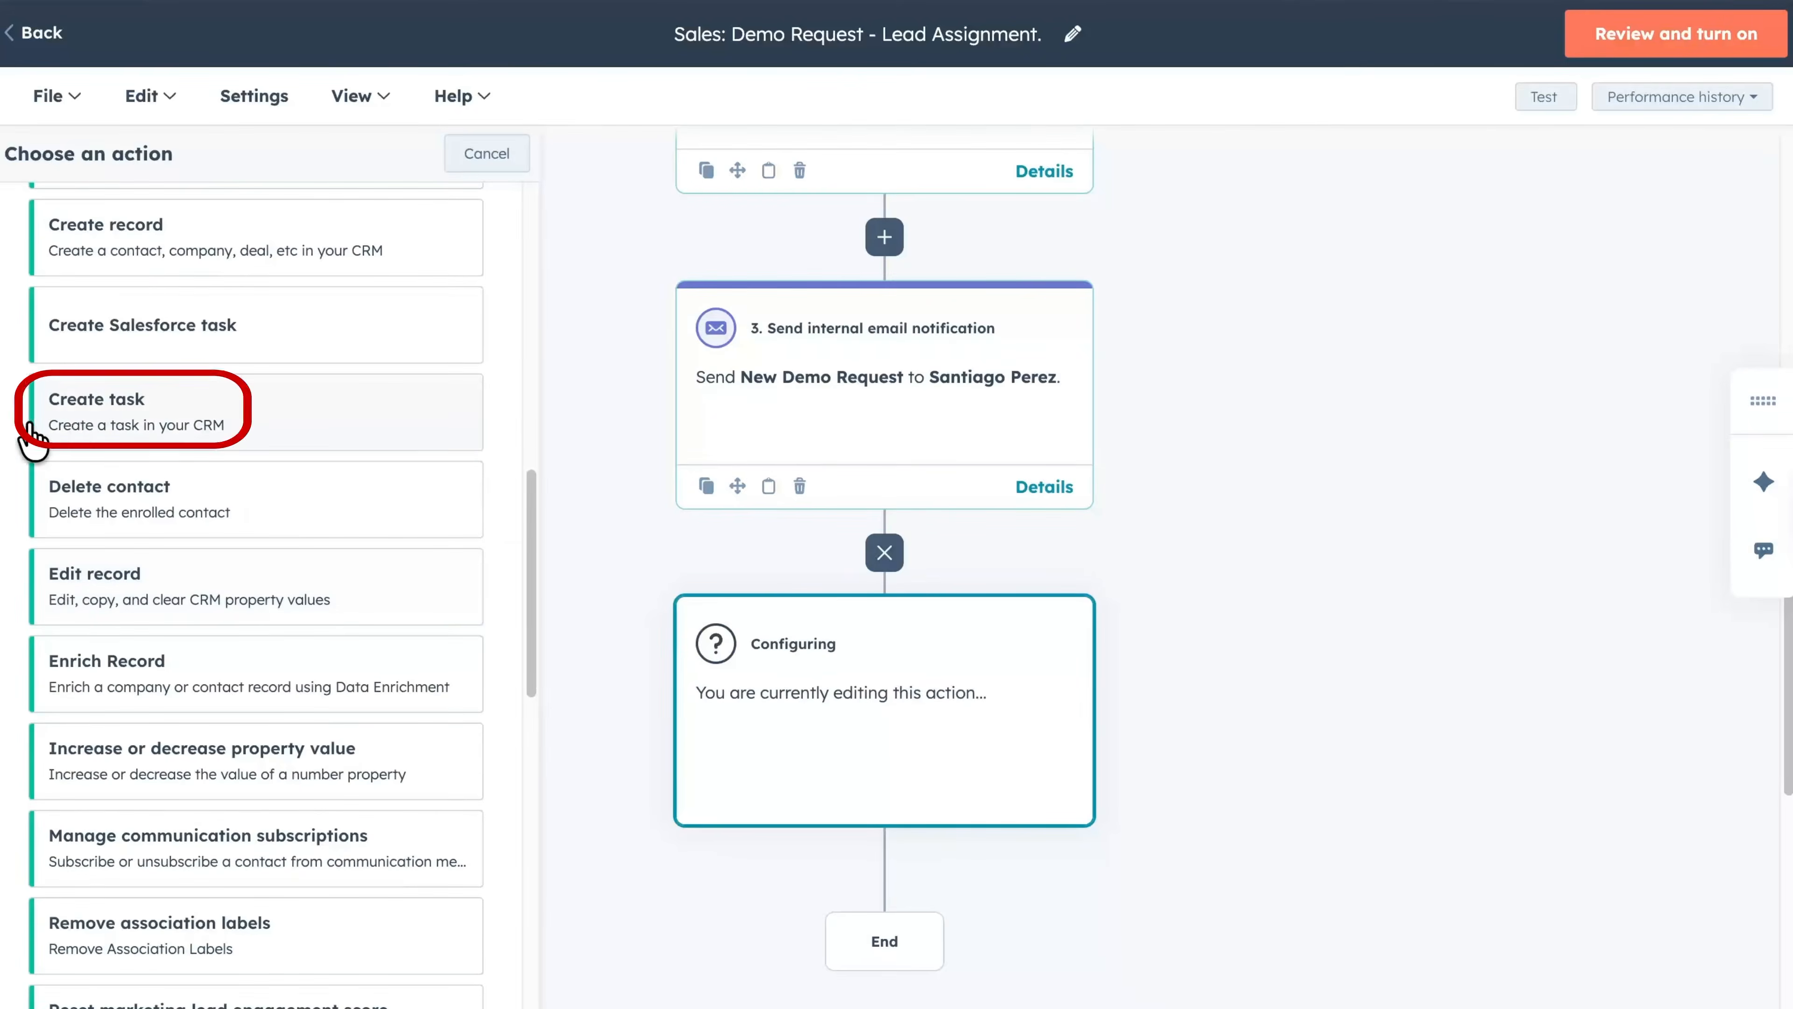
pyautogui.click(31, 435)
pyautogui.click(218, 281)
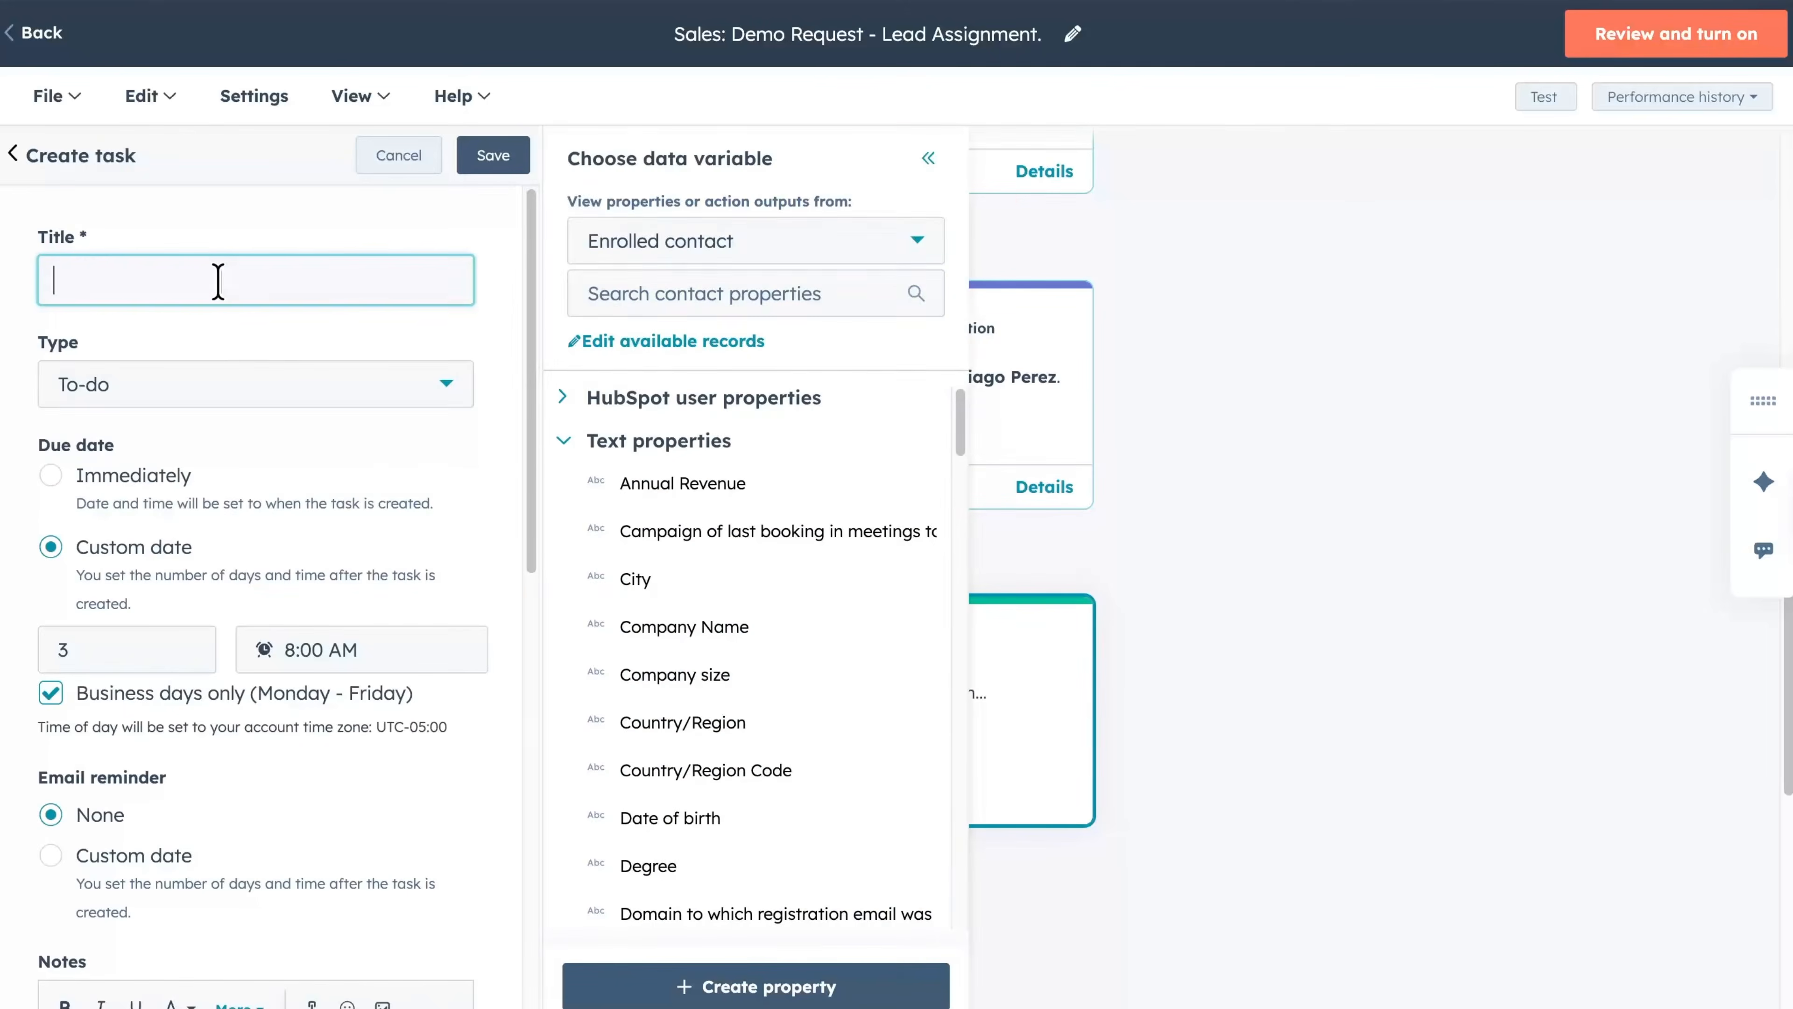
# Step: Make the task due immediately and choose who it is assigned to, leaving the shared task queue at None
pyautogui.click(118, 472)
pyautogui.scroll(-2, 422, 646)
pyautogui.scroll(2, 388, 761)
pyautogui.scroll(-10, 388, 761)
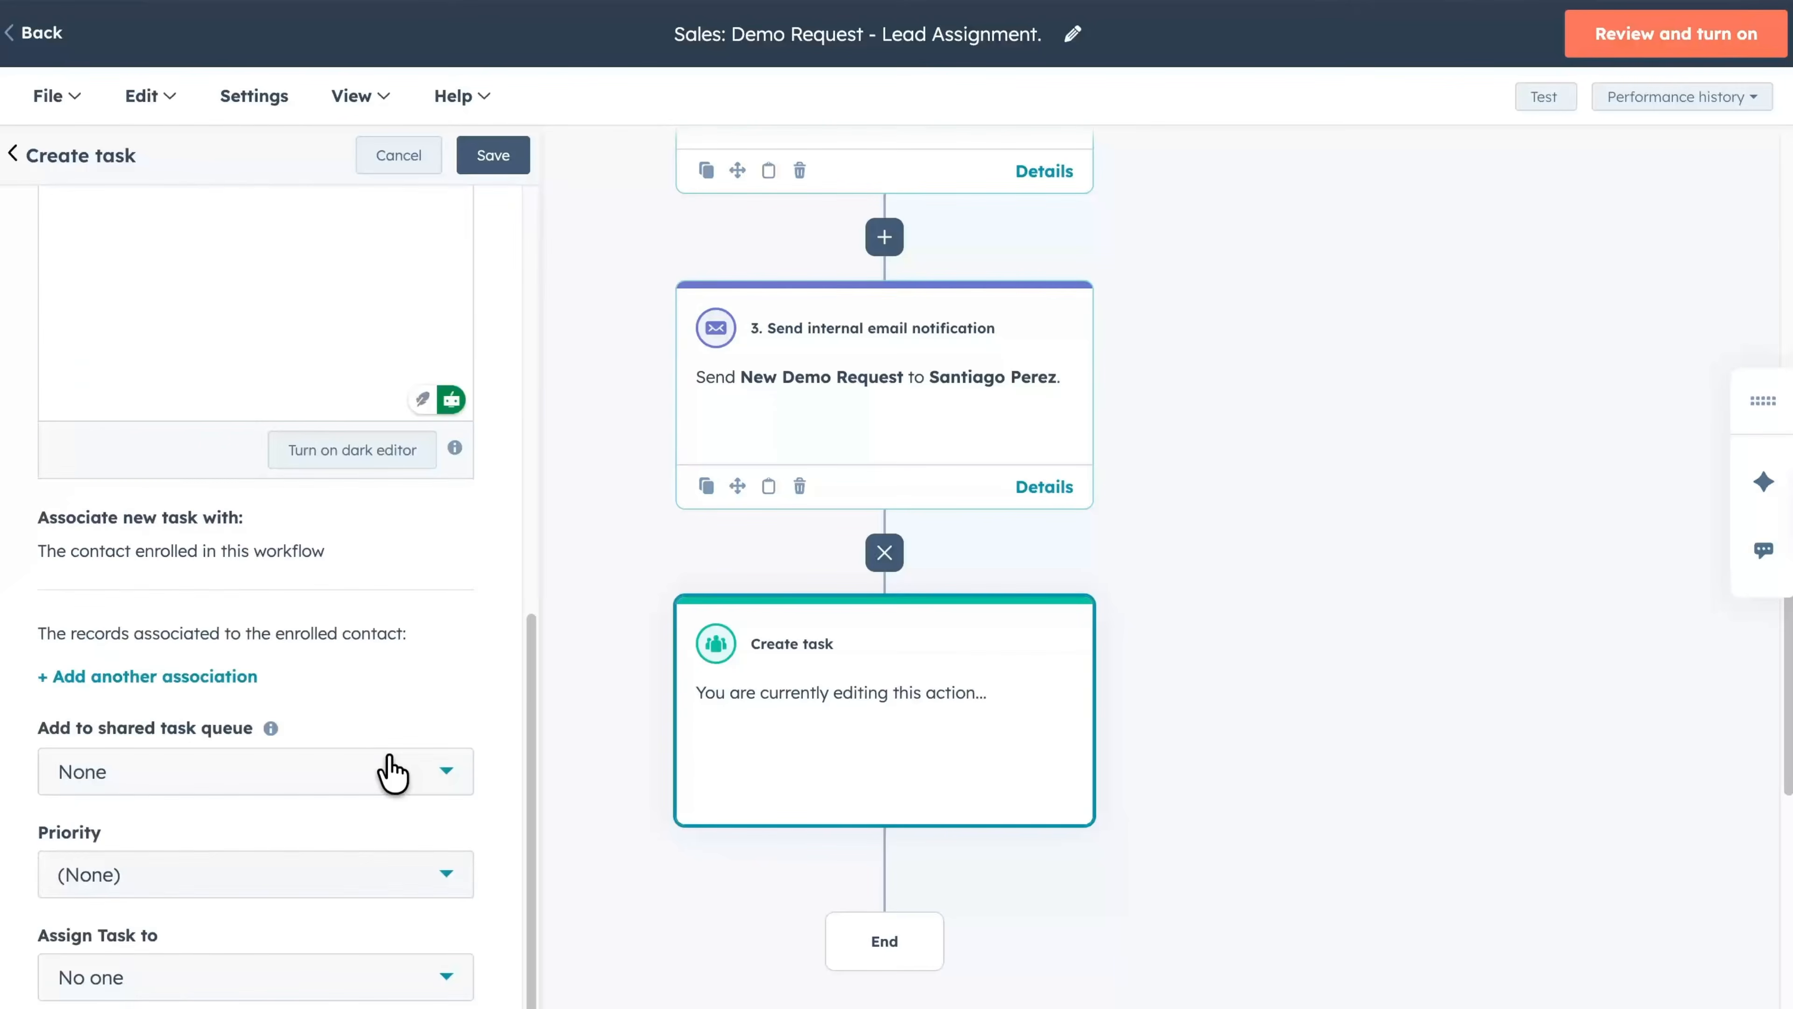
pyautogui.click(392, 772)
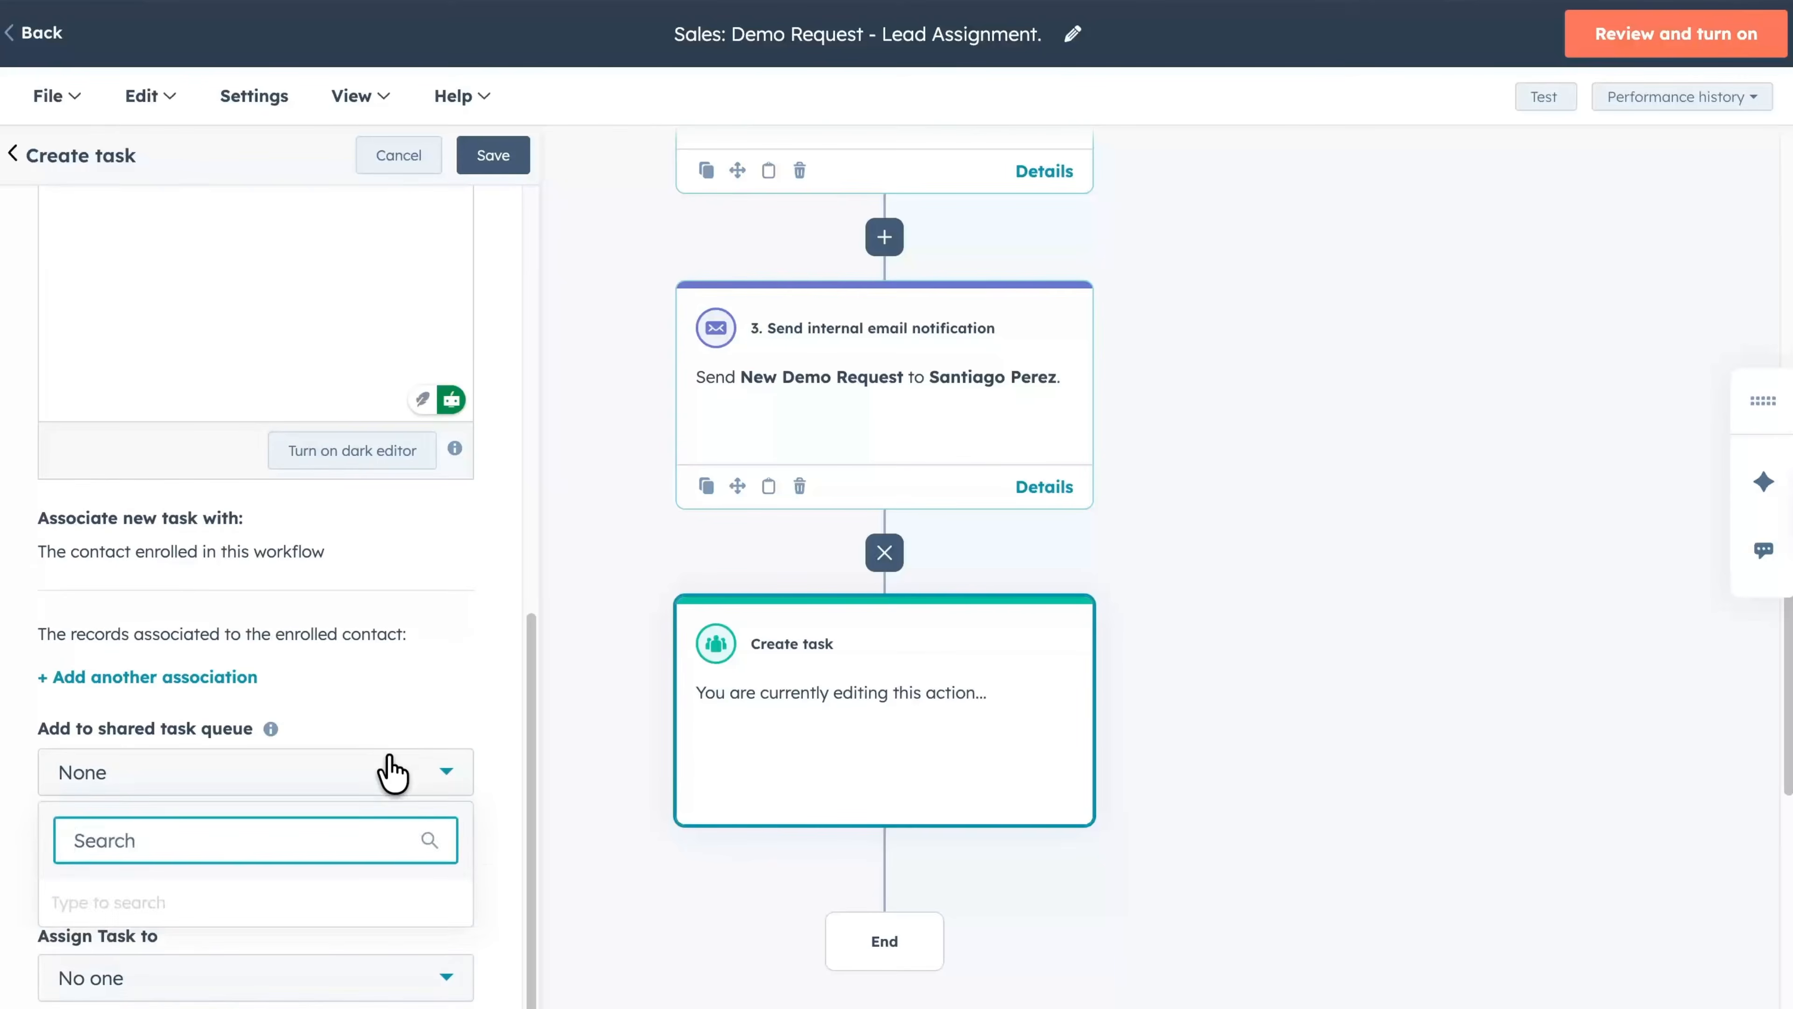
pyautogui.click(385, 676)
pyautogui.click(358, 975)
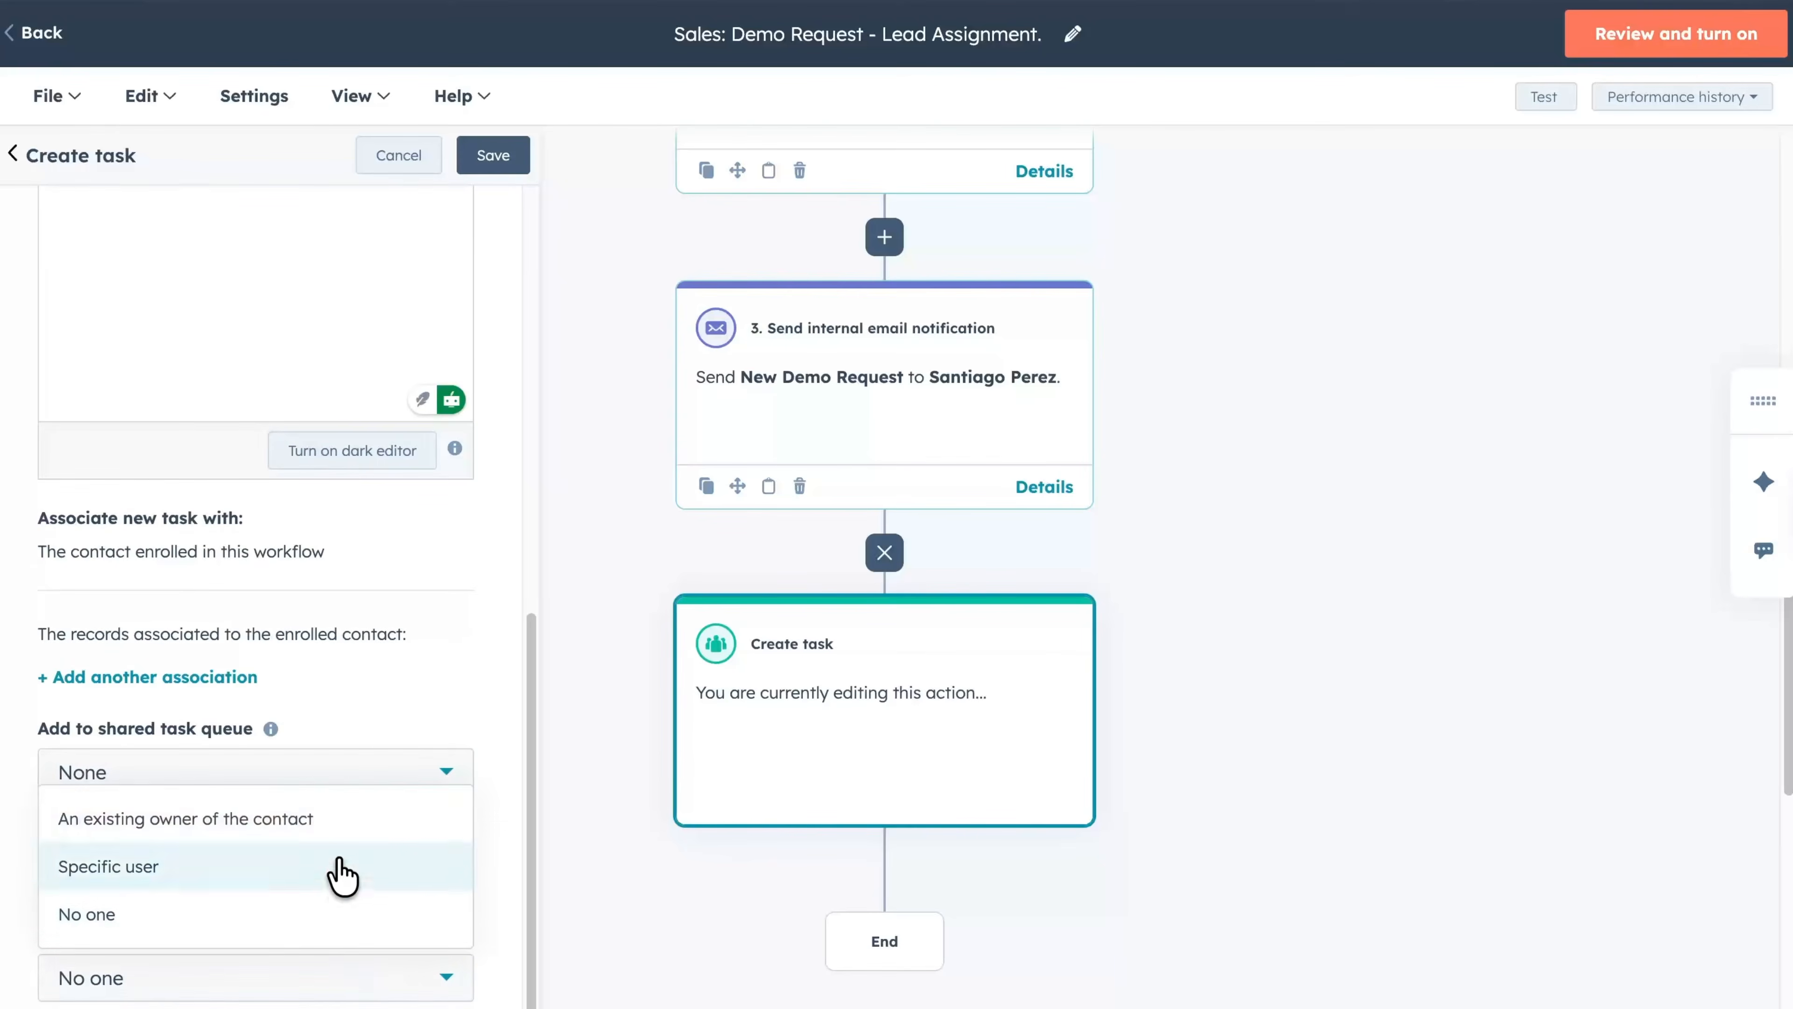
pyautogui.click(339, 841)
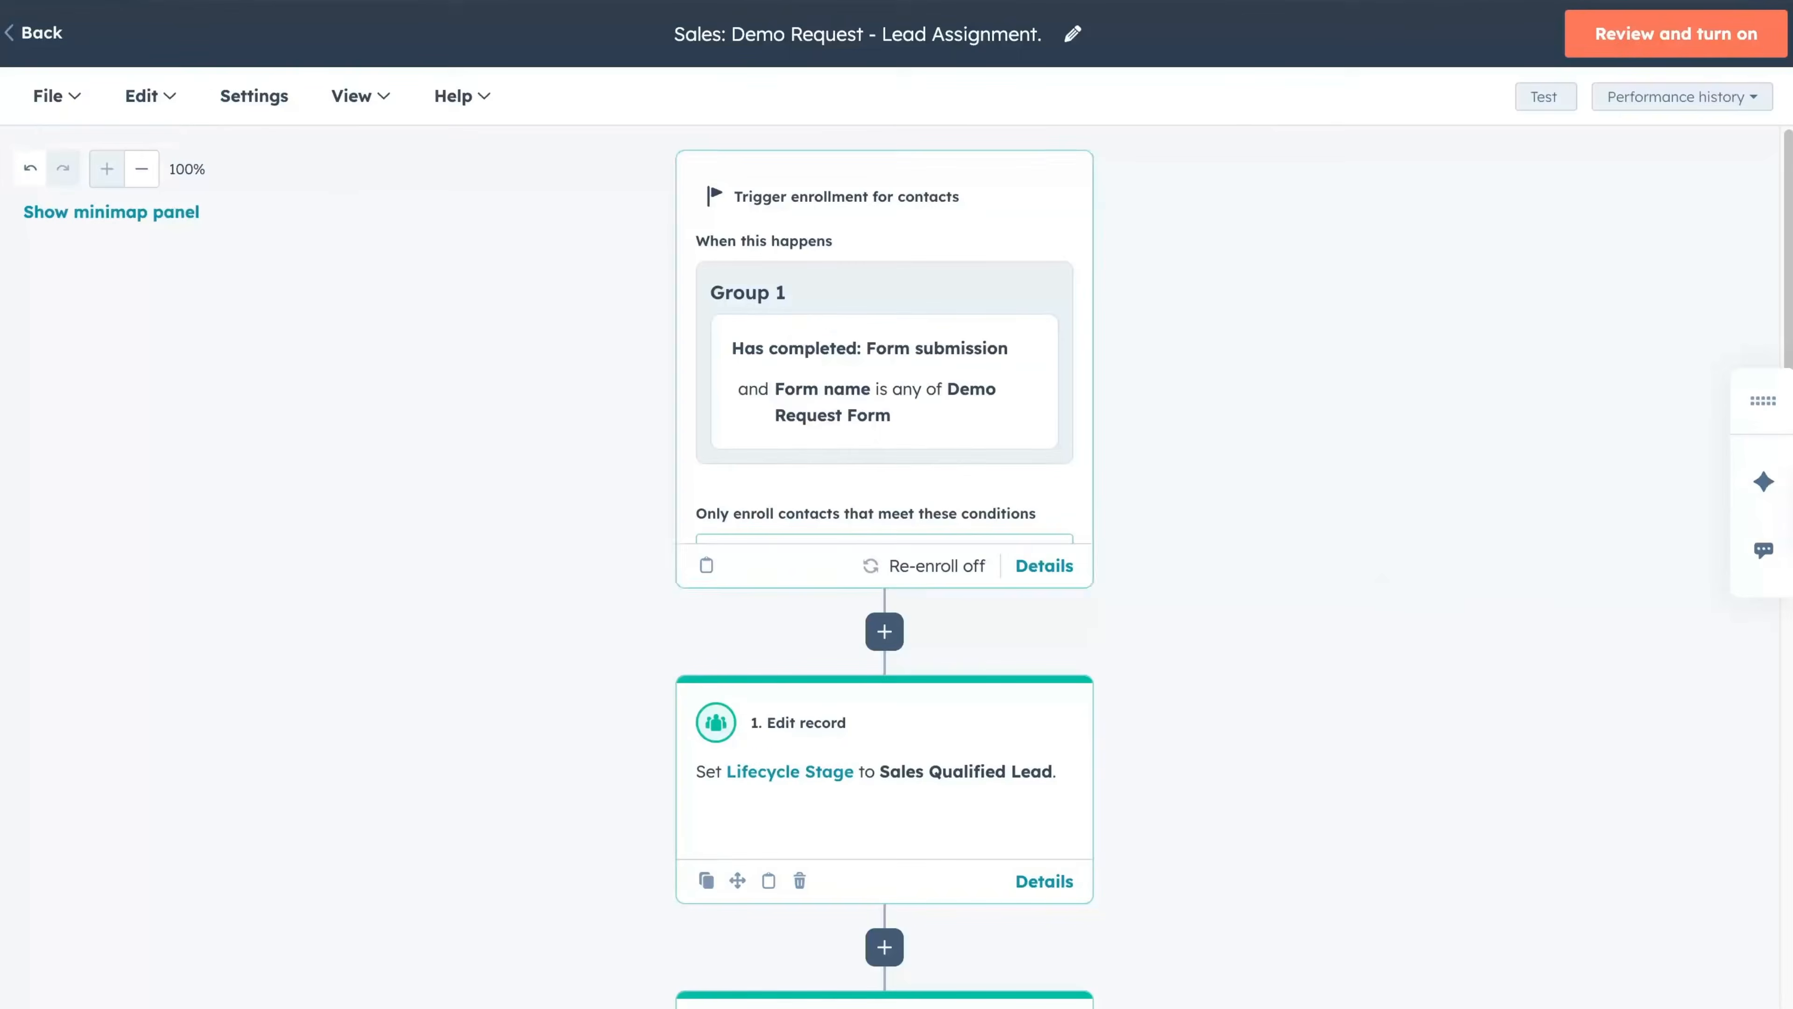
# Step: Open the trigger's unenrollment settings, turn on Met a workflow goal, and search the contact properties for "stage" as its criterion
pyautogui.click(143, 99)
pyautogui.click(191, 311)
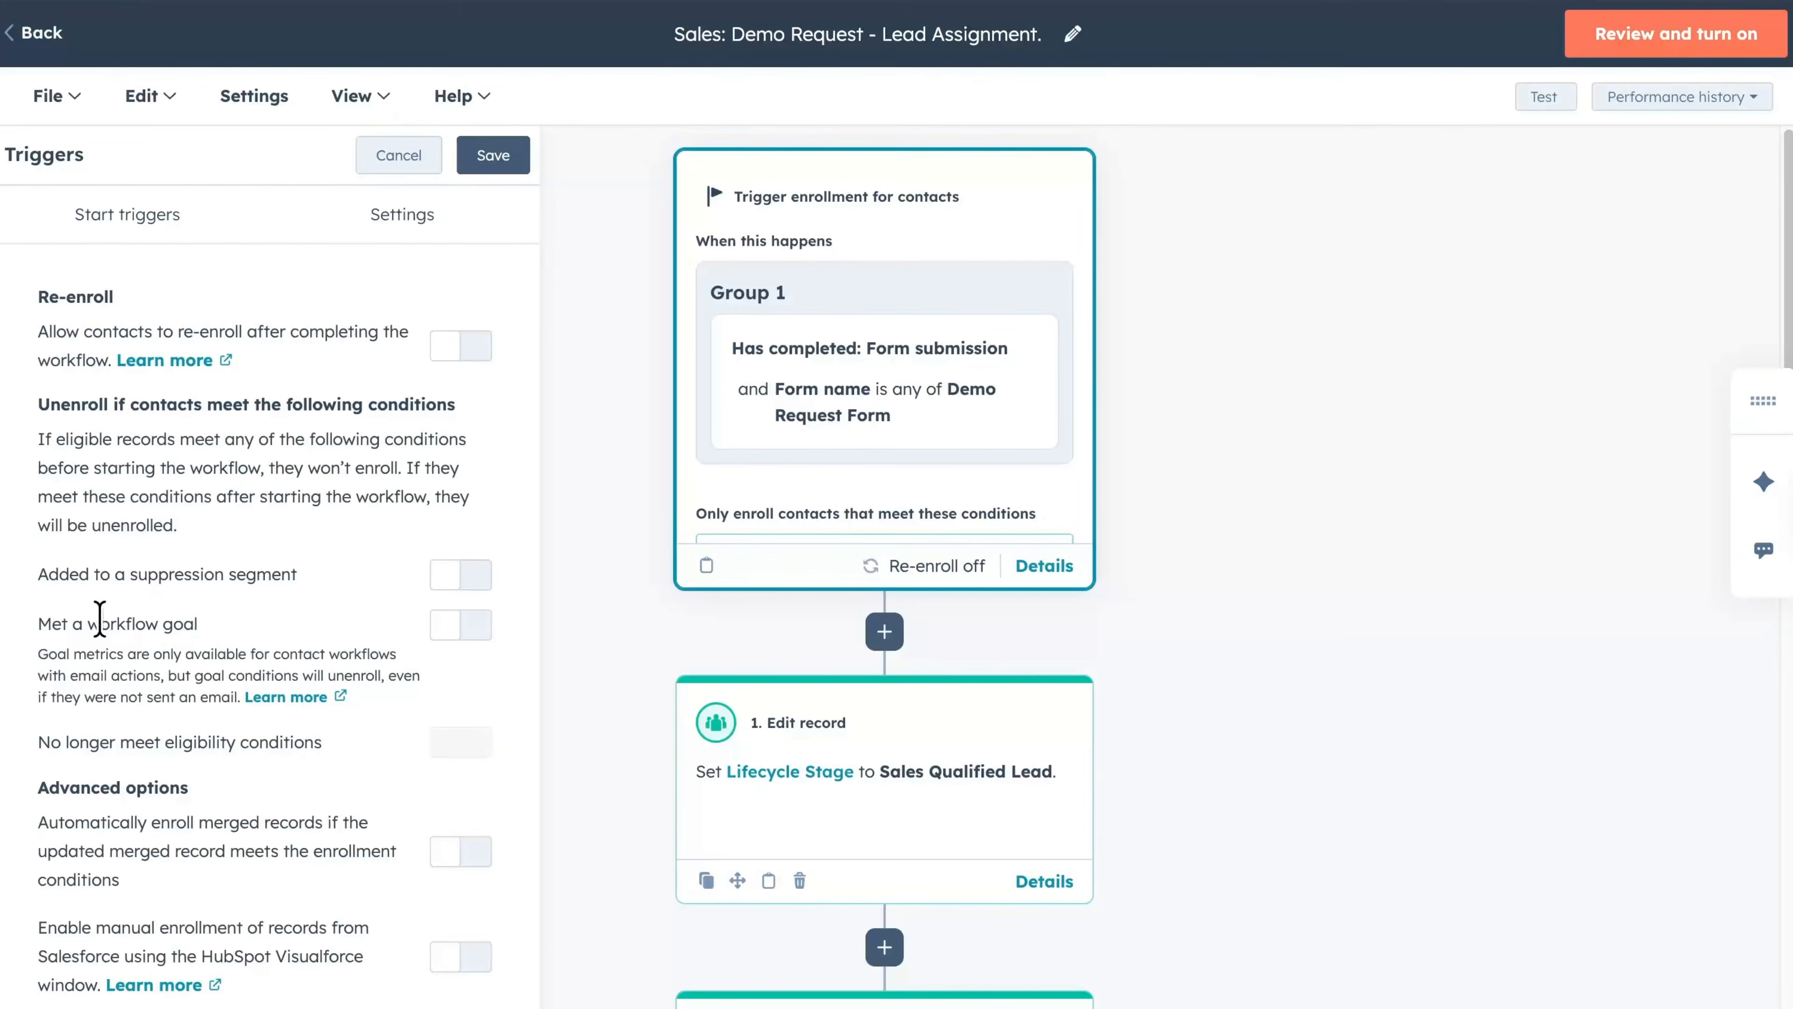
pyautogui.click(472, 632)
pyautogui.scroll(-4, 254, 670)
pyautogui.click(254, 671)
pyautogui.click(670, 438)
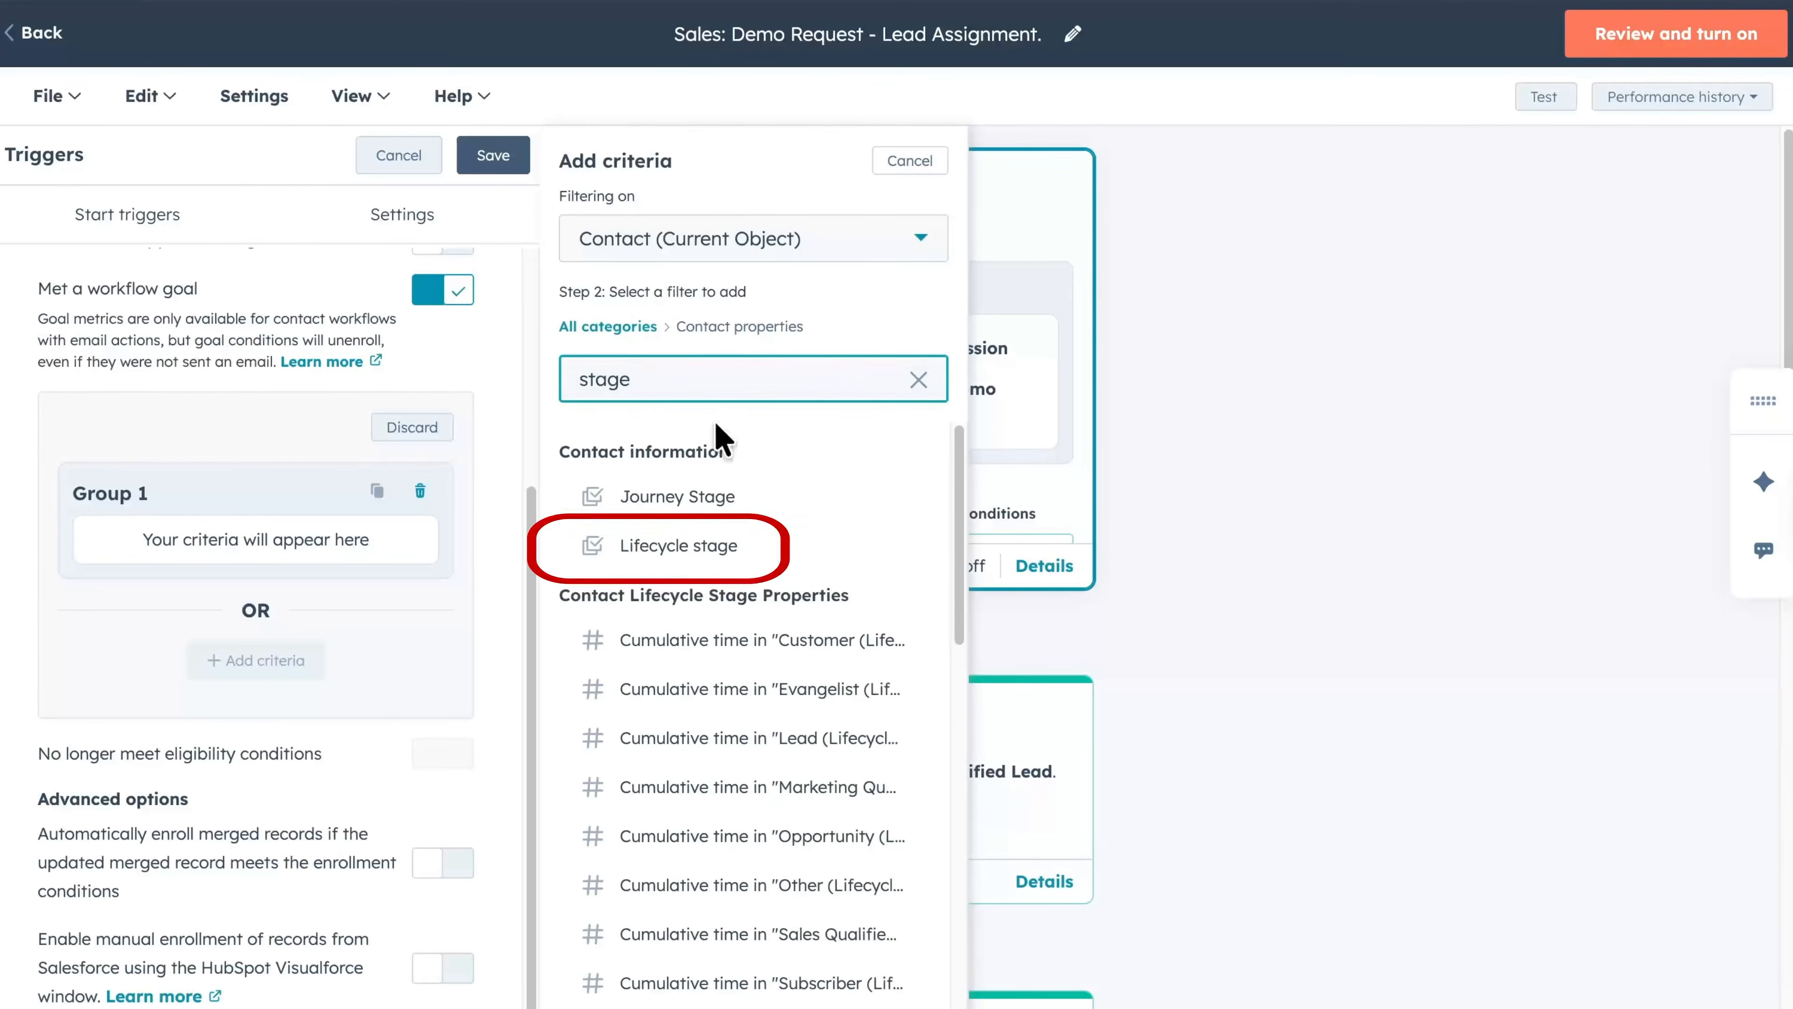
# Step: Define the goal criterion as Lifecycle stage is any of Customer and save the triggers
pyautogui.click(692, 541)
pyautogui.click(745, 320)
pyautogui.scroll(-2, 600, 565)
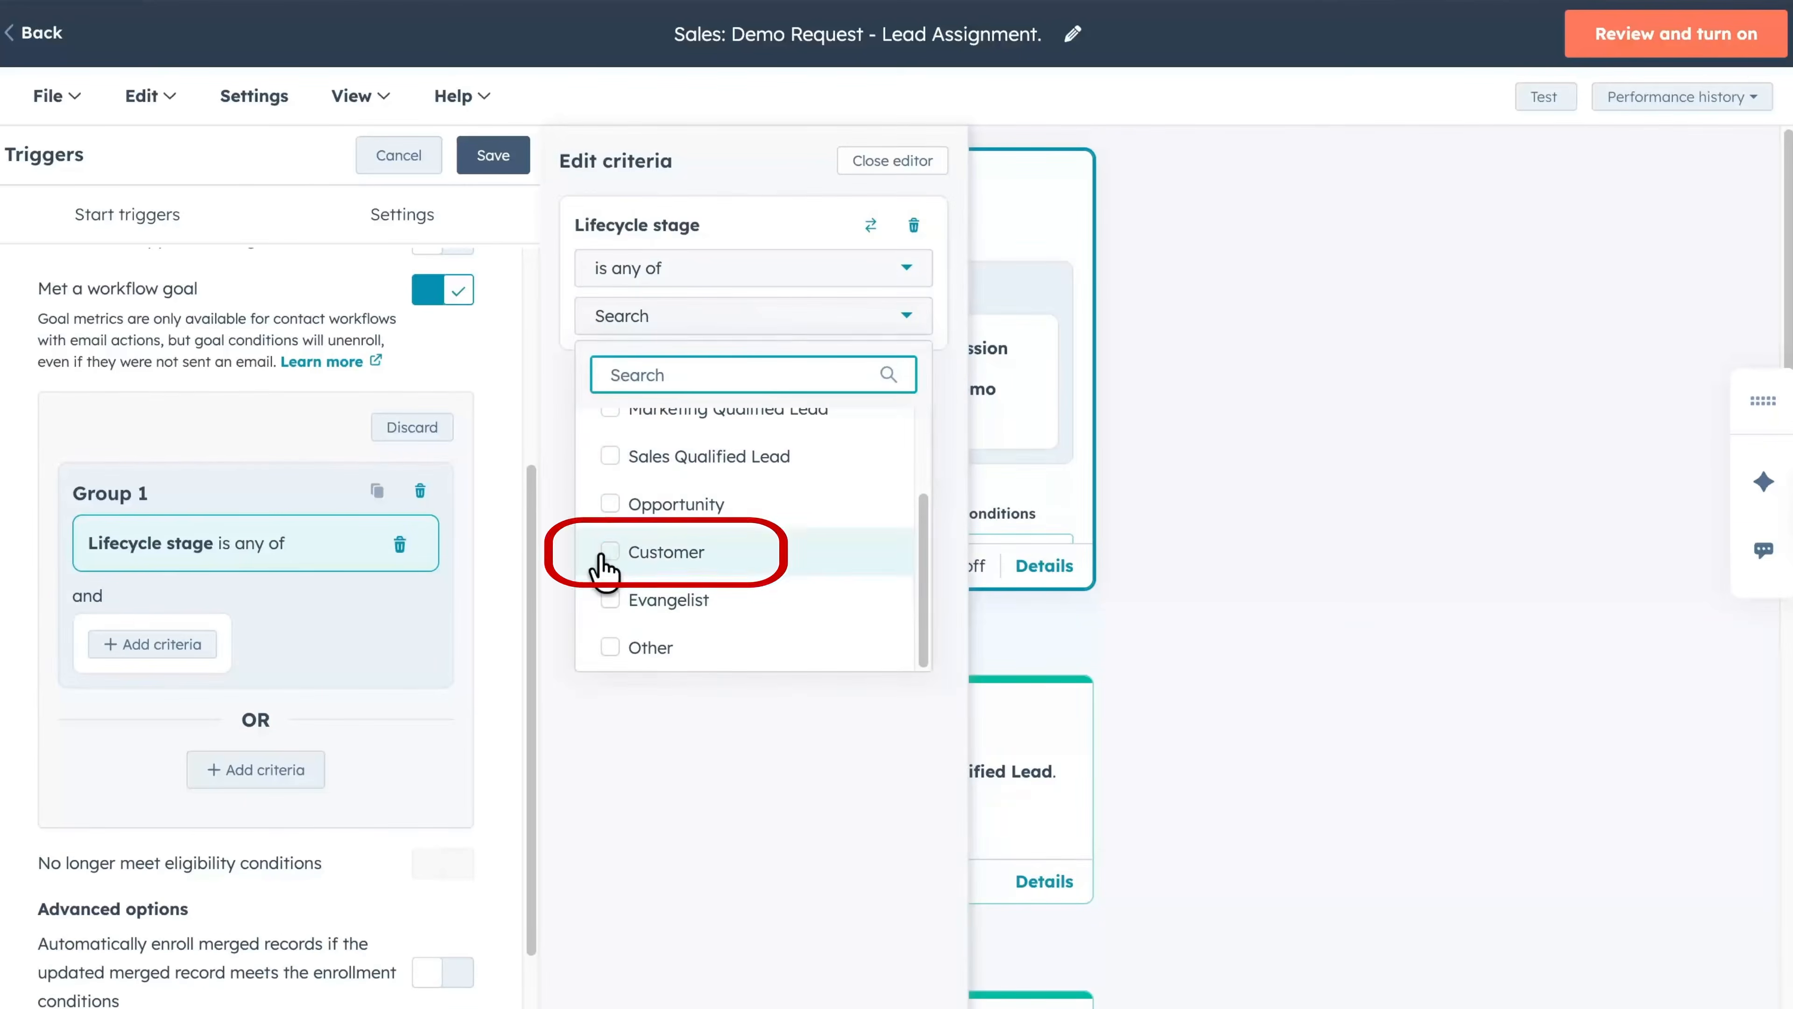
pyautogui.click(709, 795)
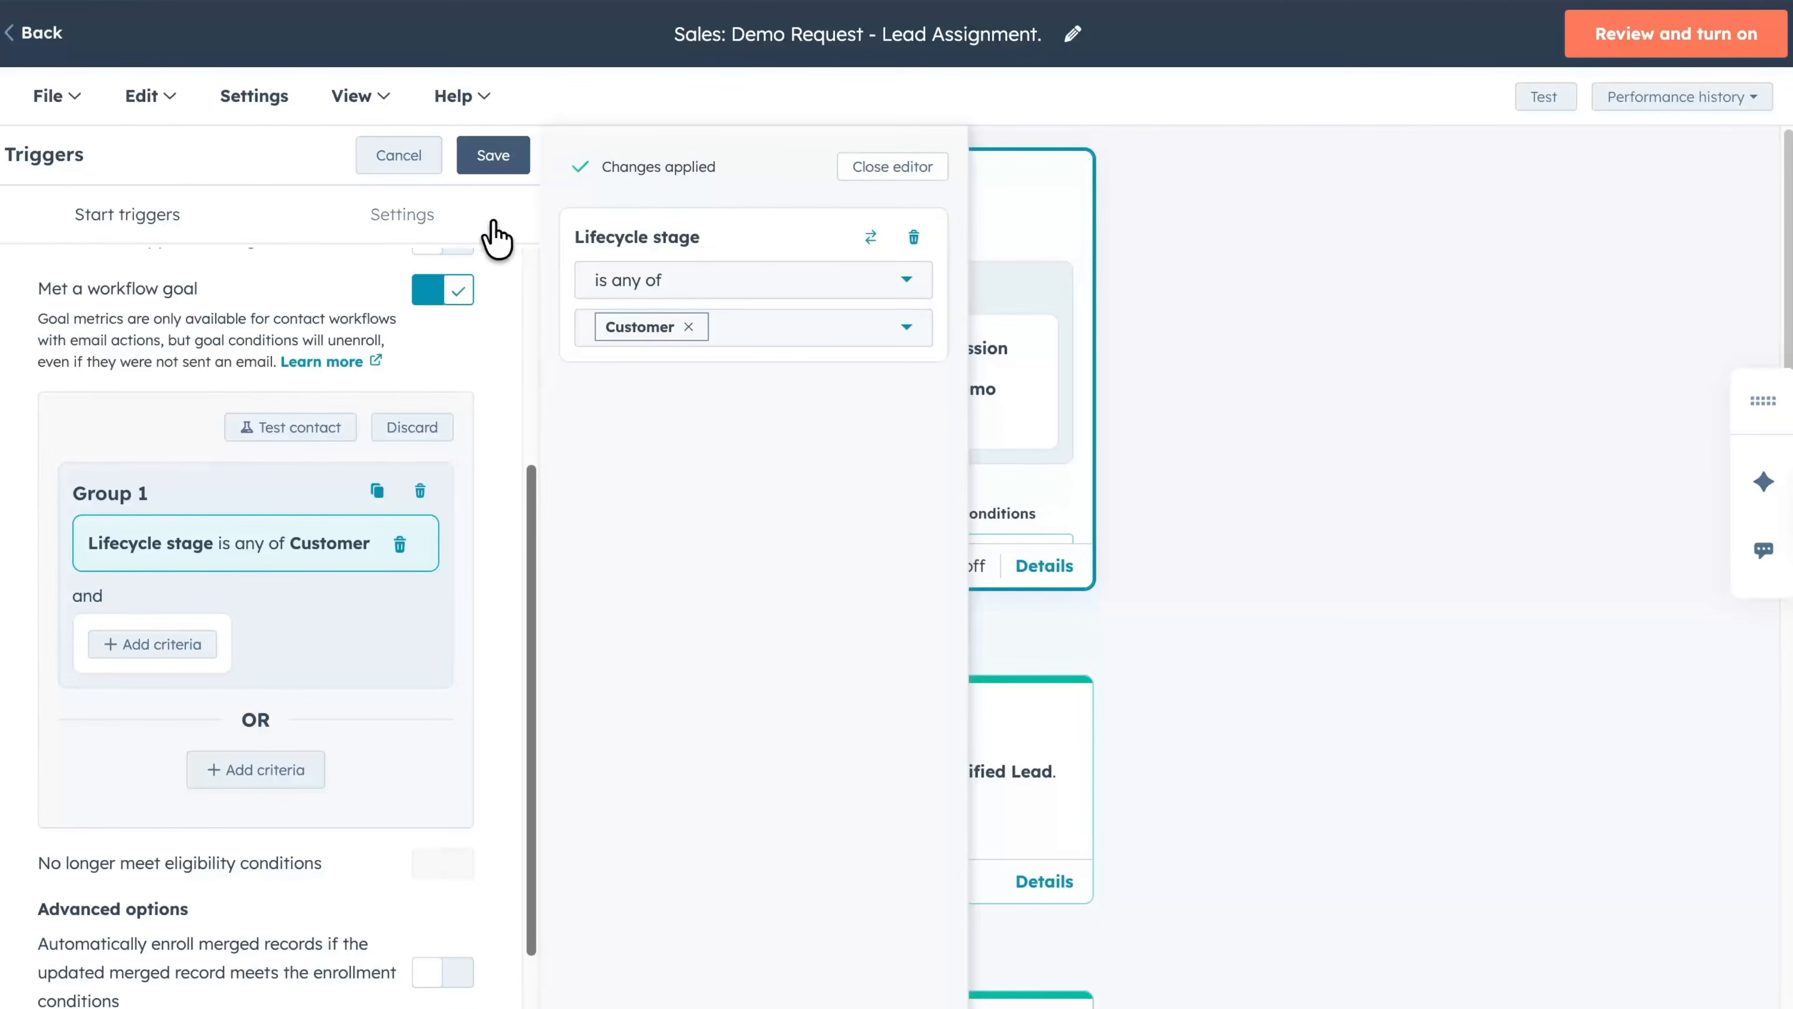
pyautogui.click(498, 171)
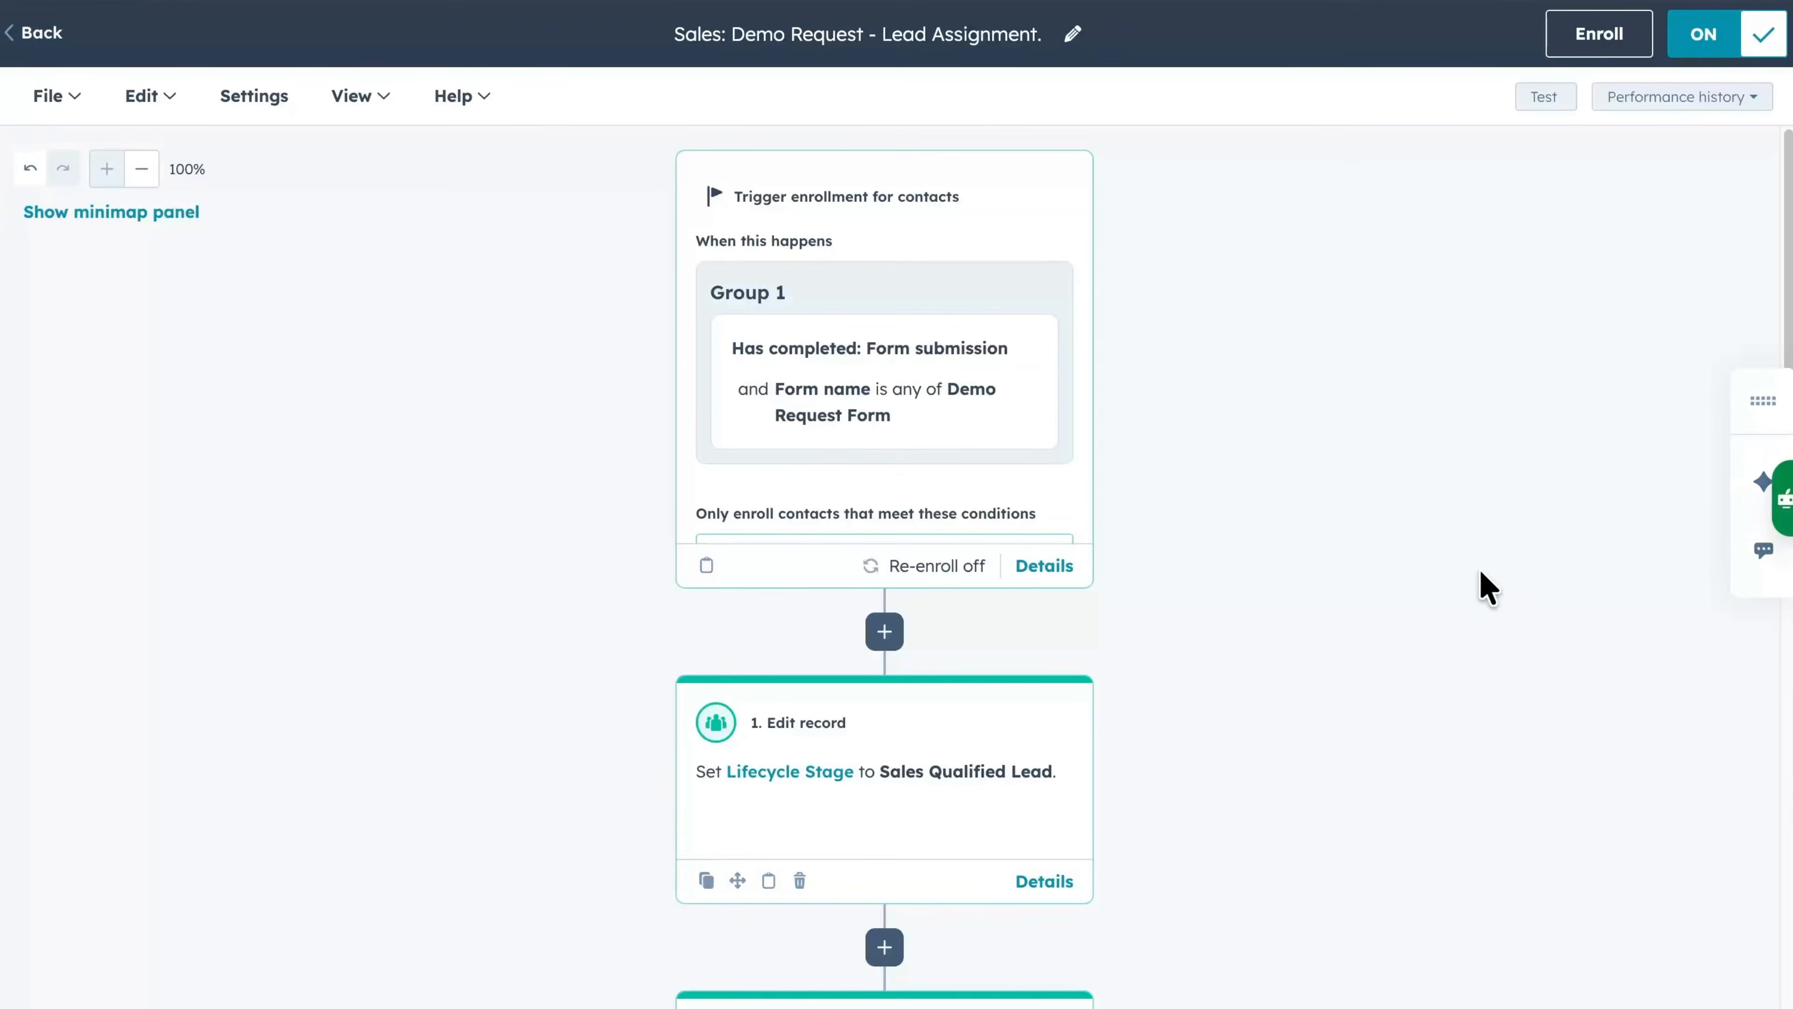
pyautogui.click(1544, 97)
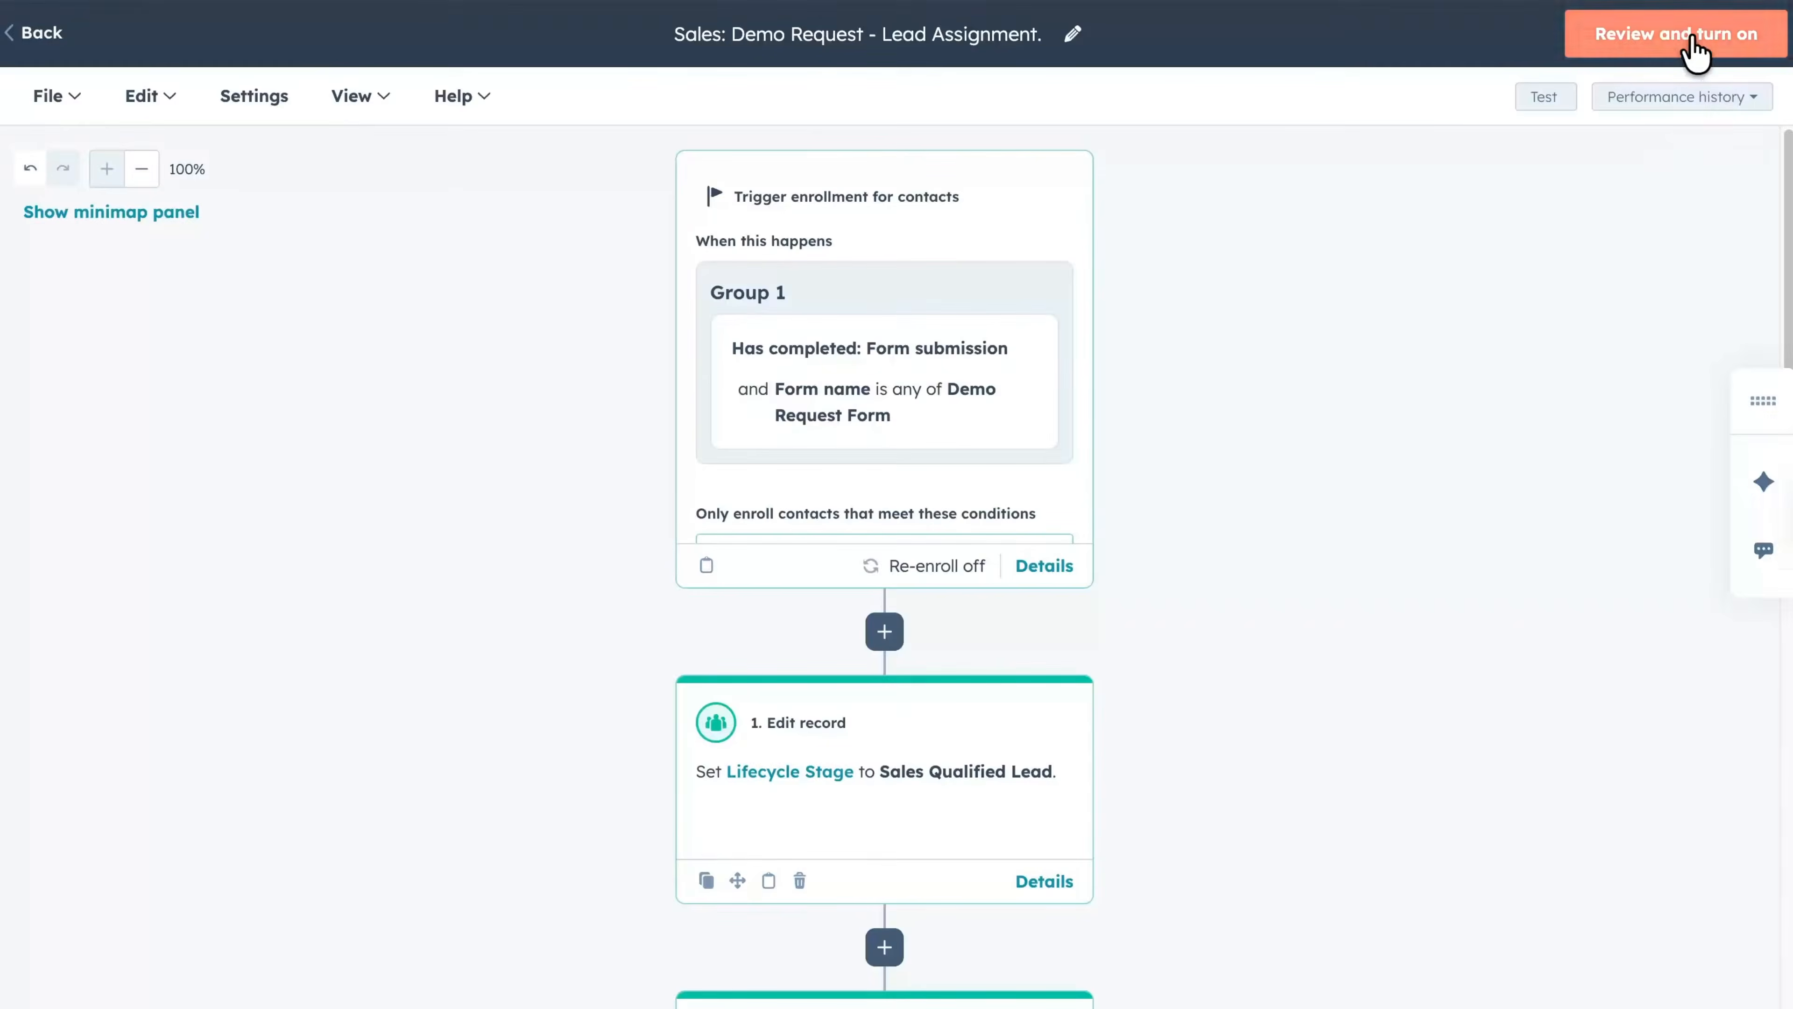
# Step: Start the workflow review and check the Enrollment settings, keeping enrollment limited to contacts who meet the criteria after turn-on
pyautogui.click(1693, 43)
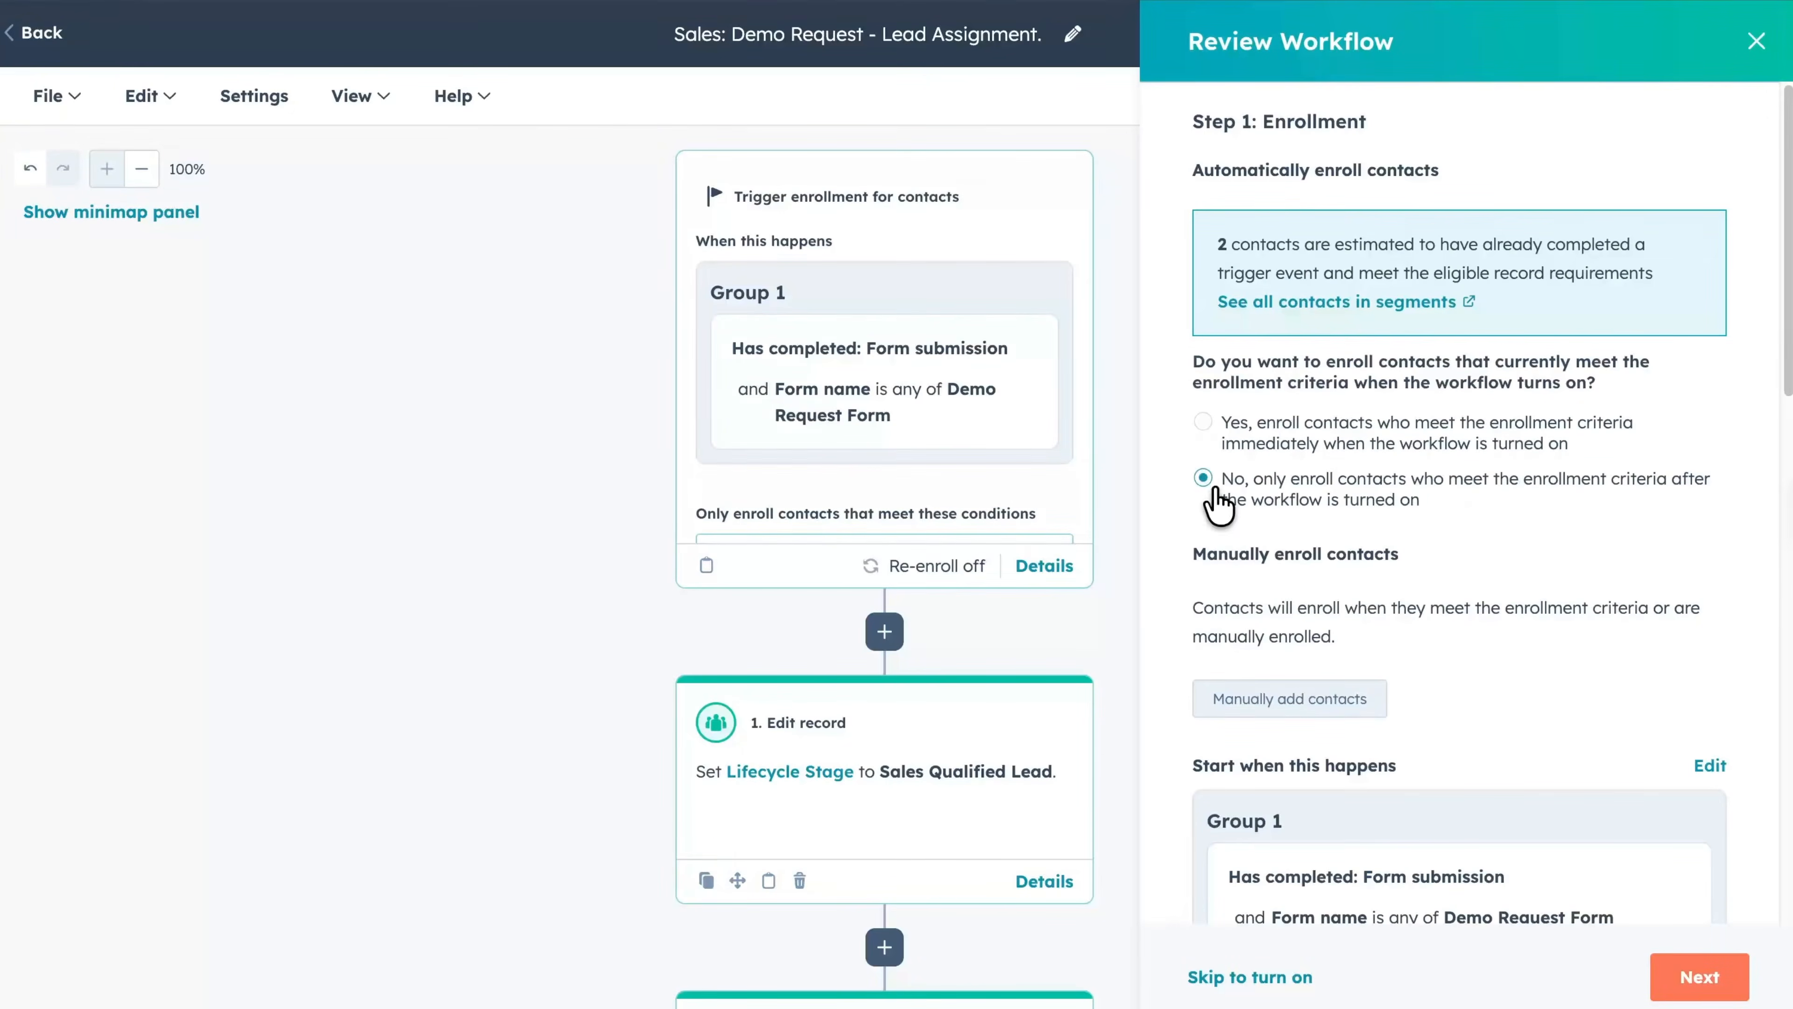
pyautogui.scroll(-3, 1593, 549)
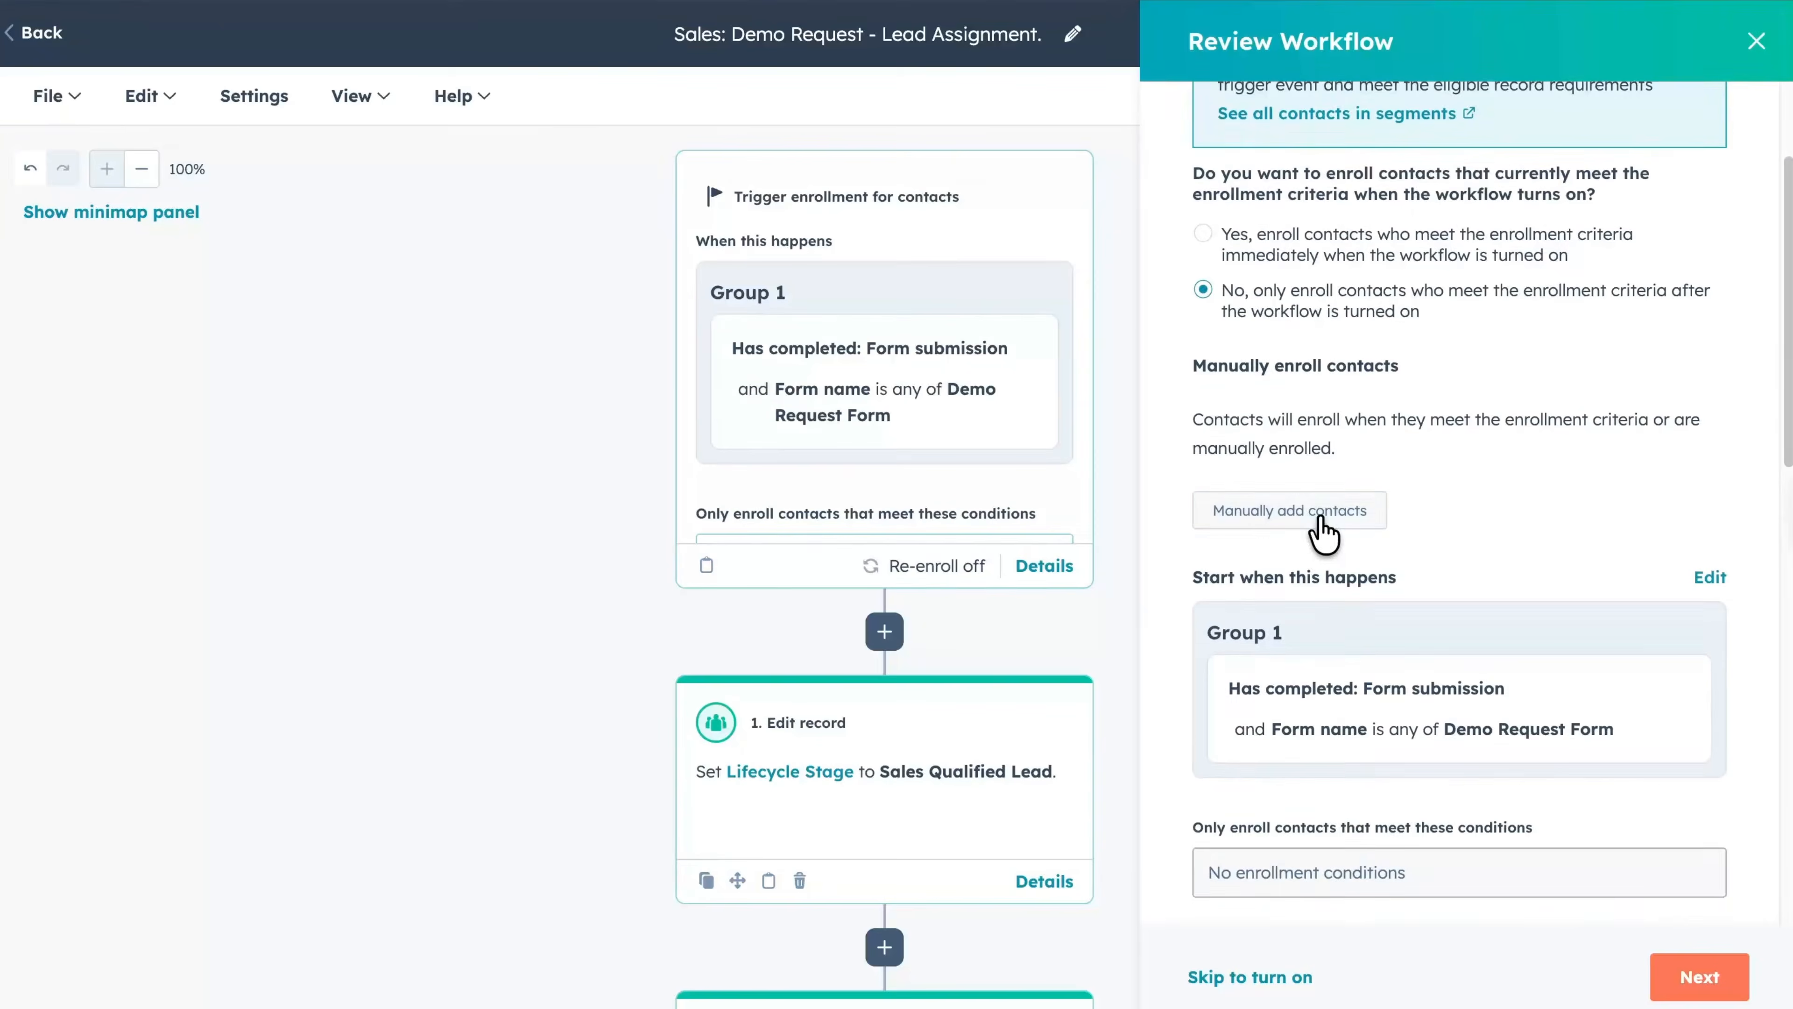
pyautogui.scroll(-5, 1561, 528)
pyautogui.scroll(-2, 1561, 529)
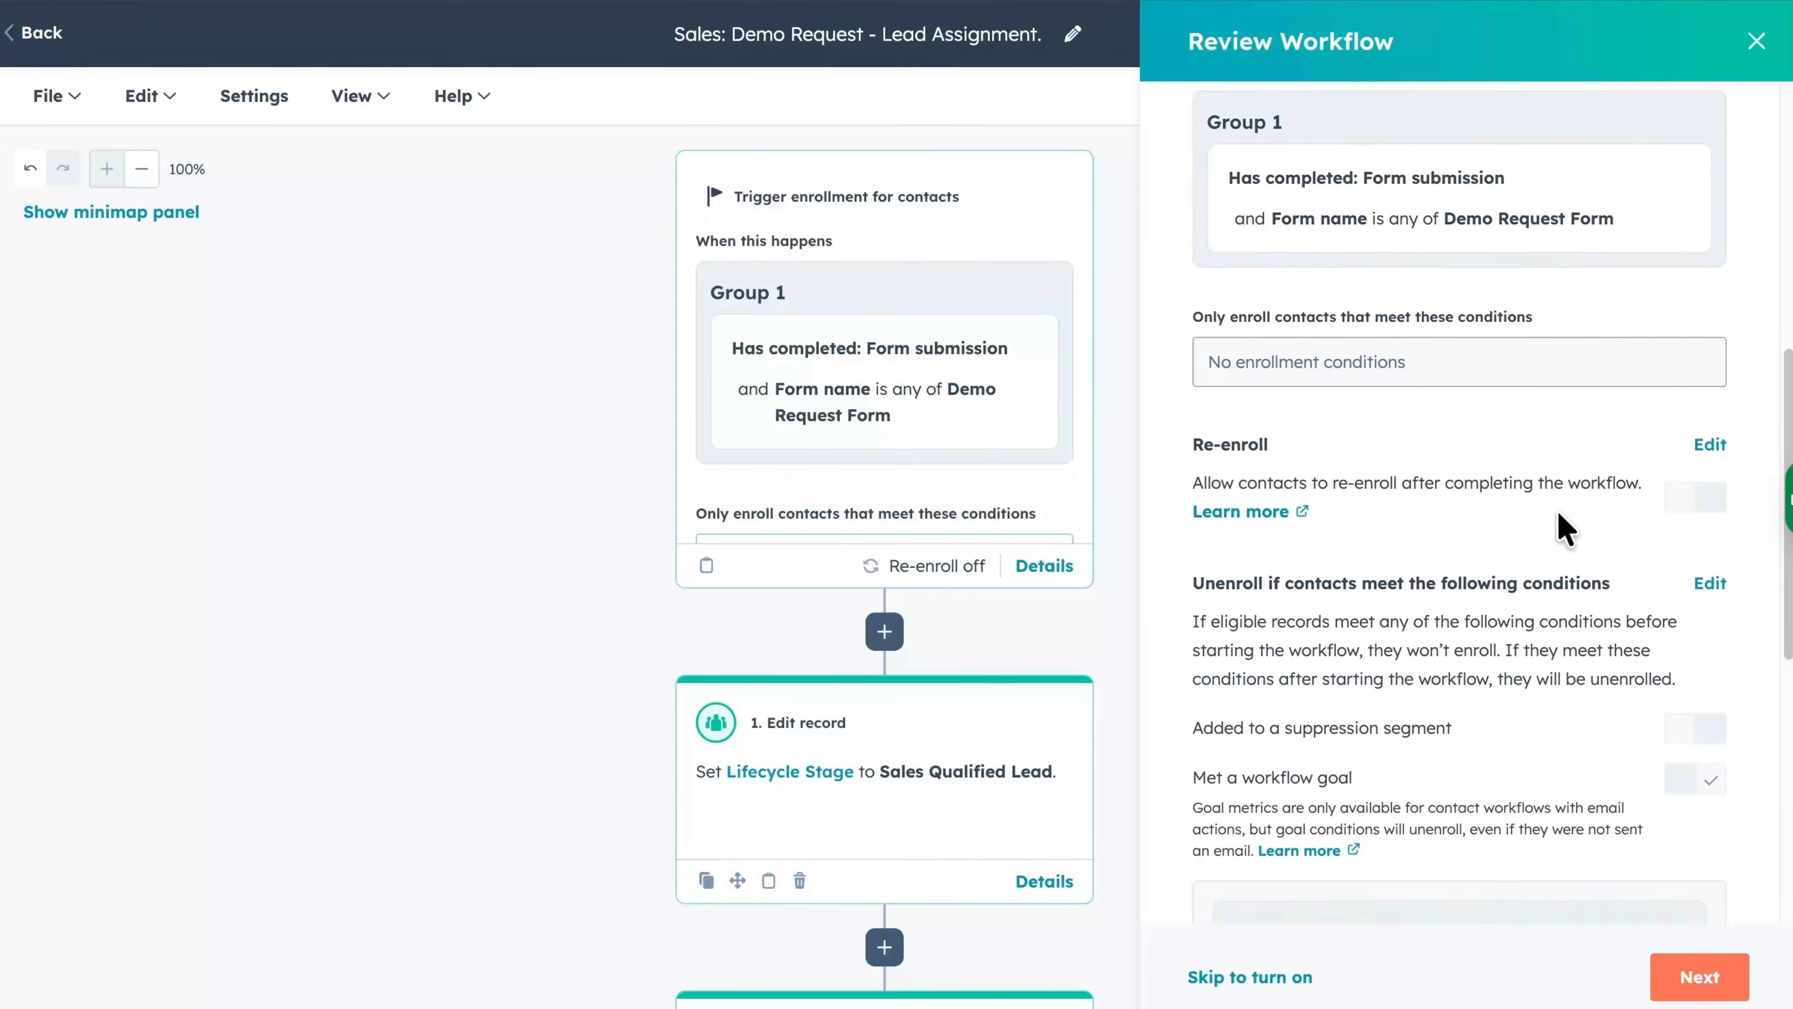
pyautogui.scroll(-5, 1558, 514)
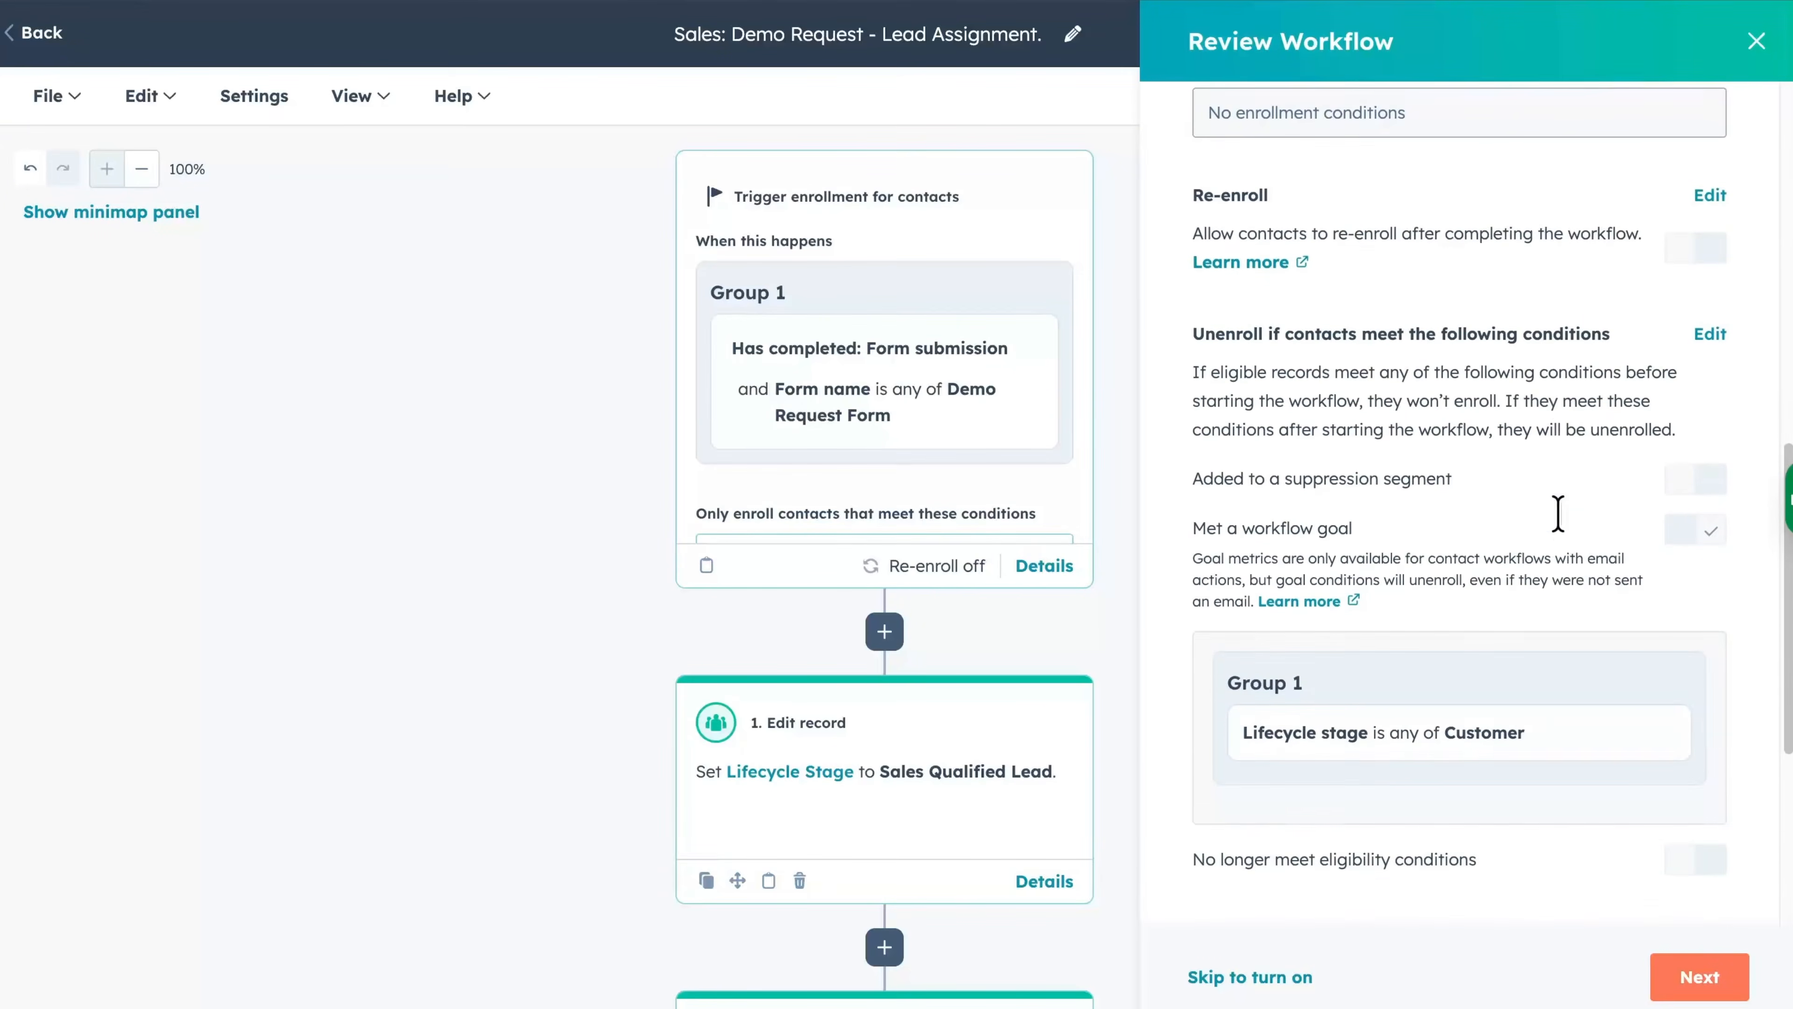
pyautogui.scroll(-7, 1564, 528)
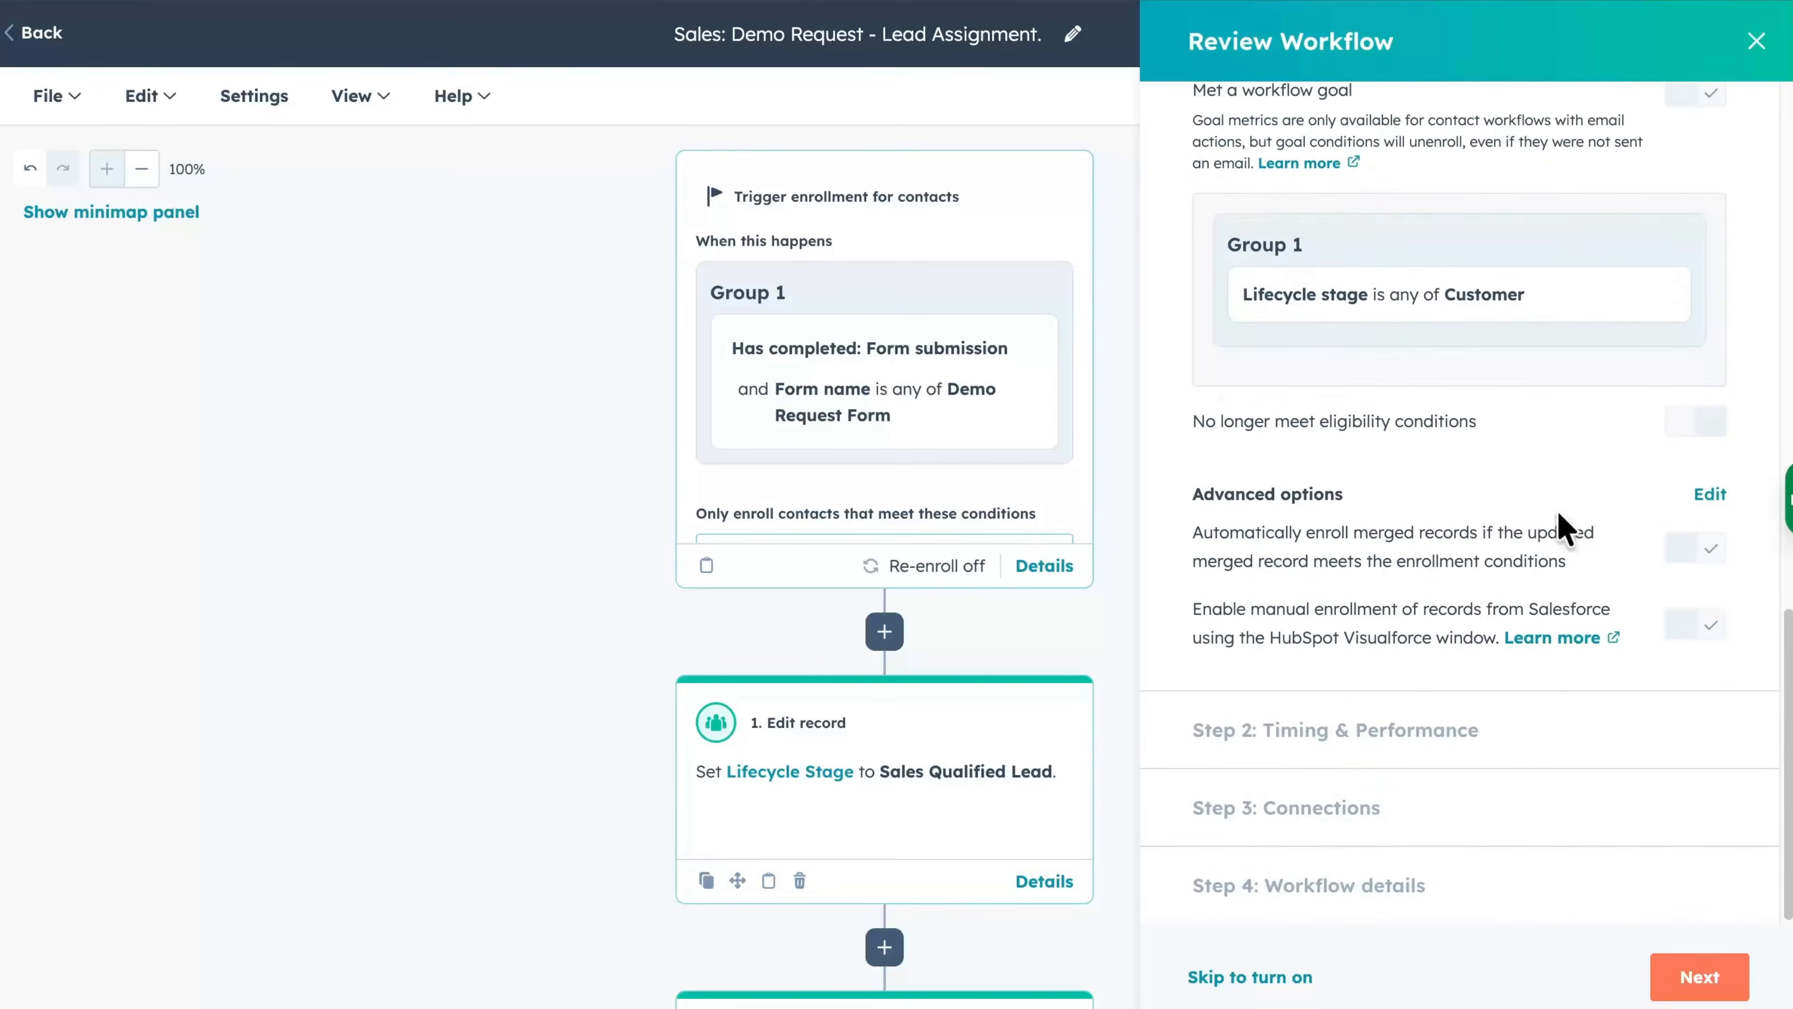
pyautogui.click(1700, 976)
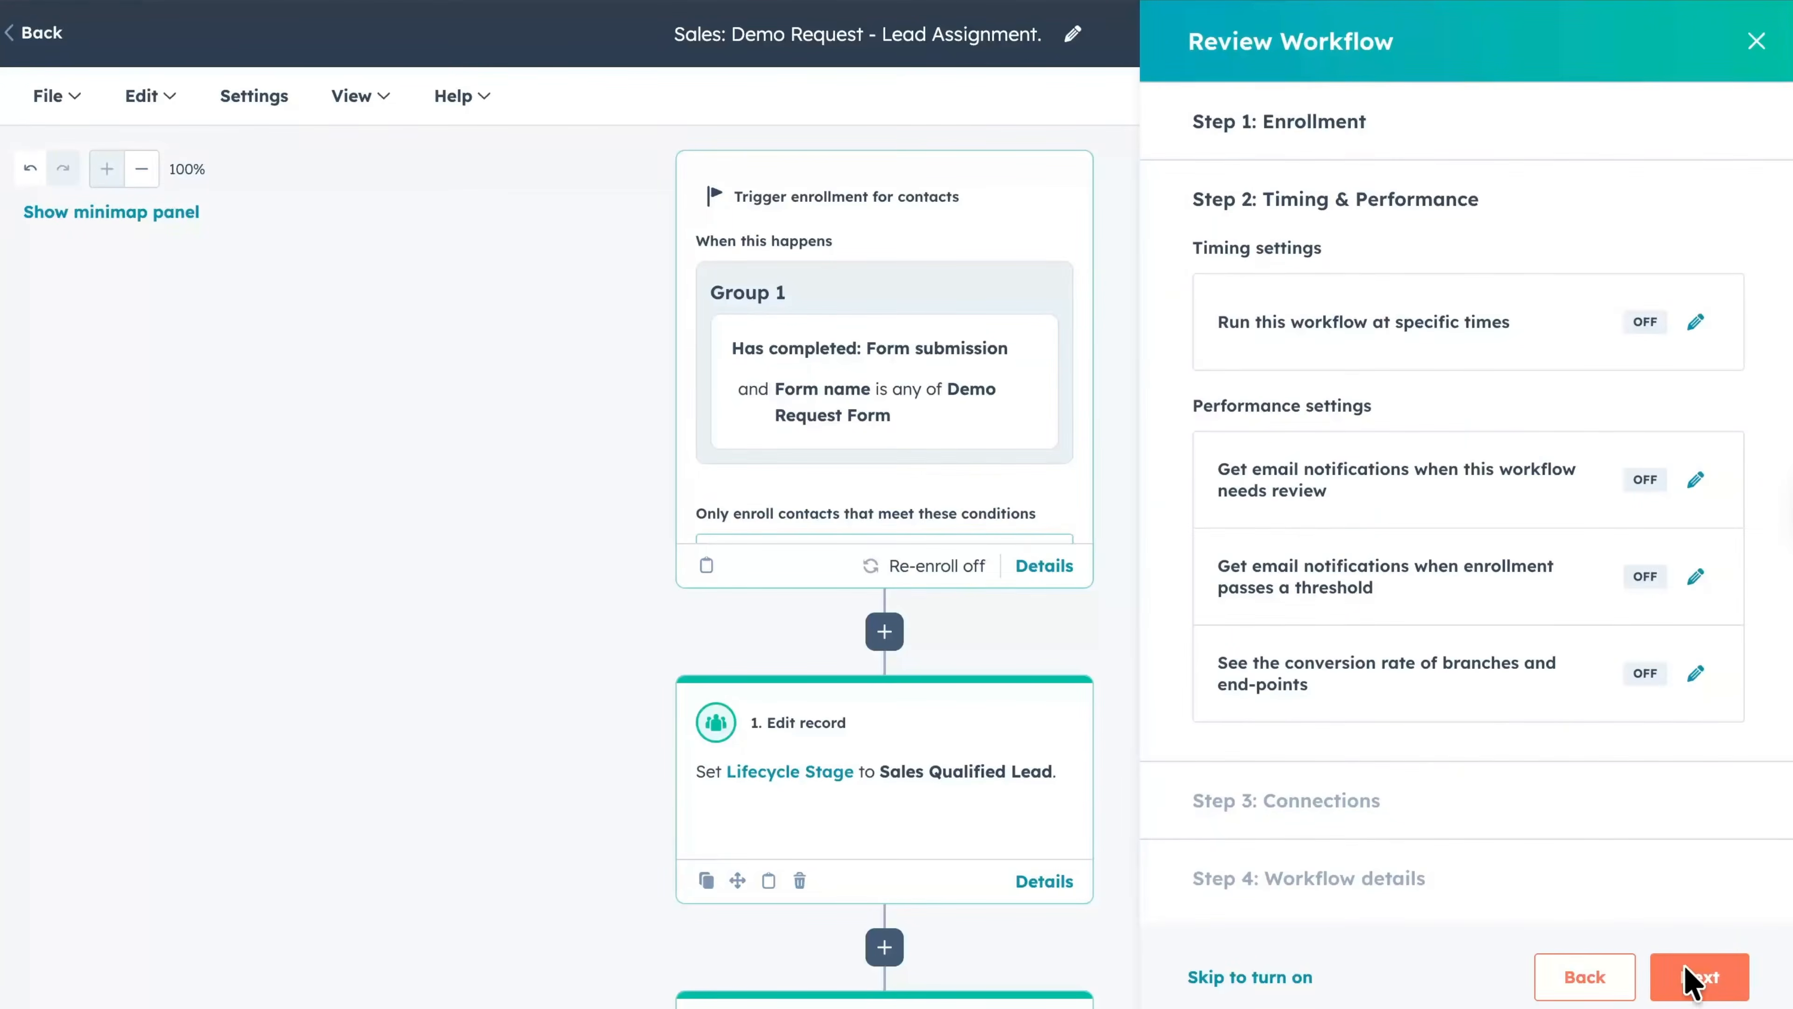
# Step: Advance the review past Timing & Performance and Connections, and look over the Workflow details
pyautogui.click(1697, 982)
pyautogui.scroll(-4, 1621, 829)
pyautogui.click(1708, 977)
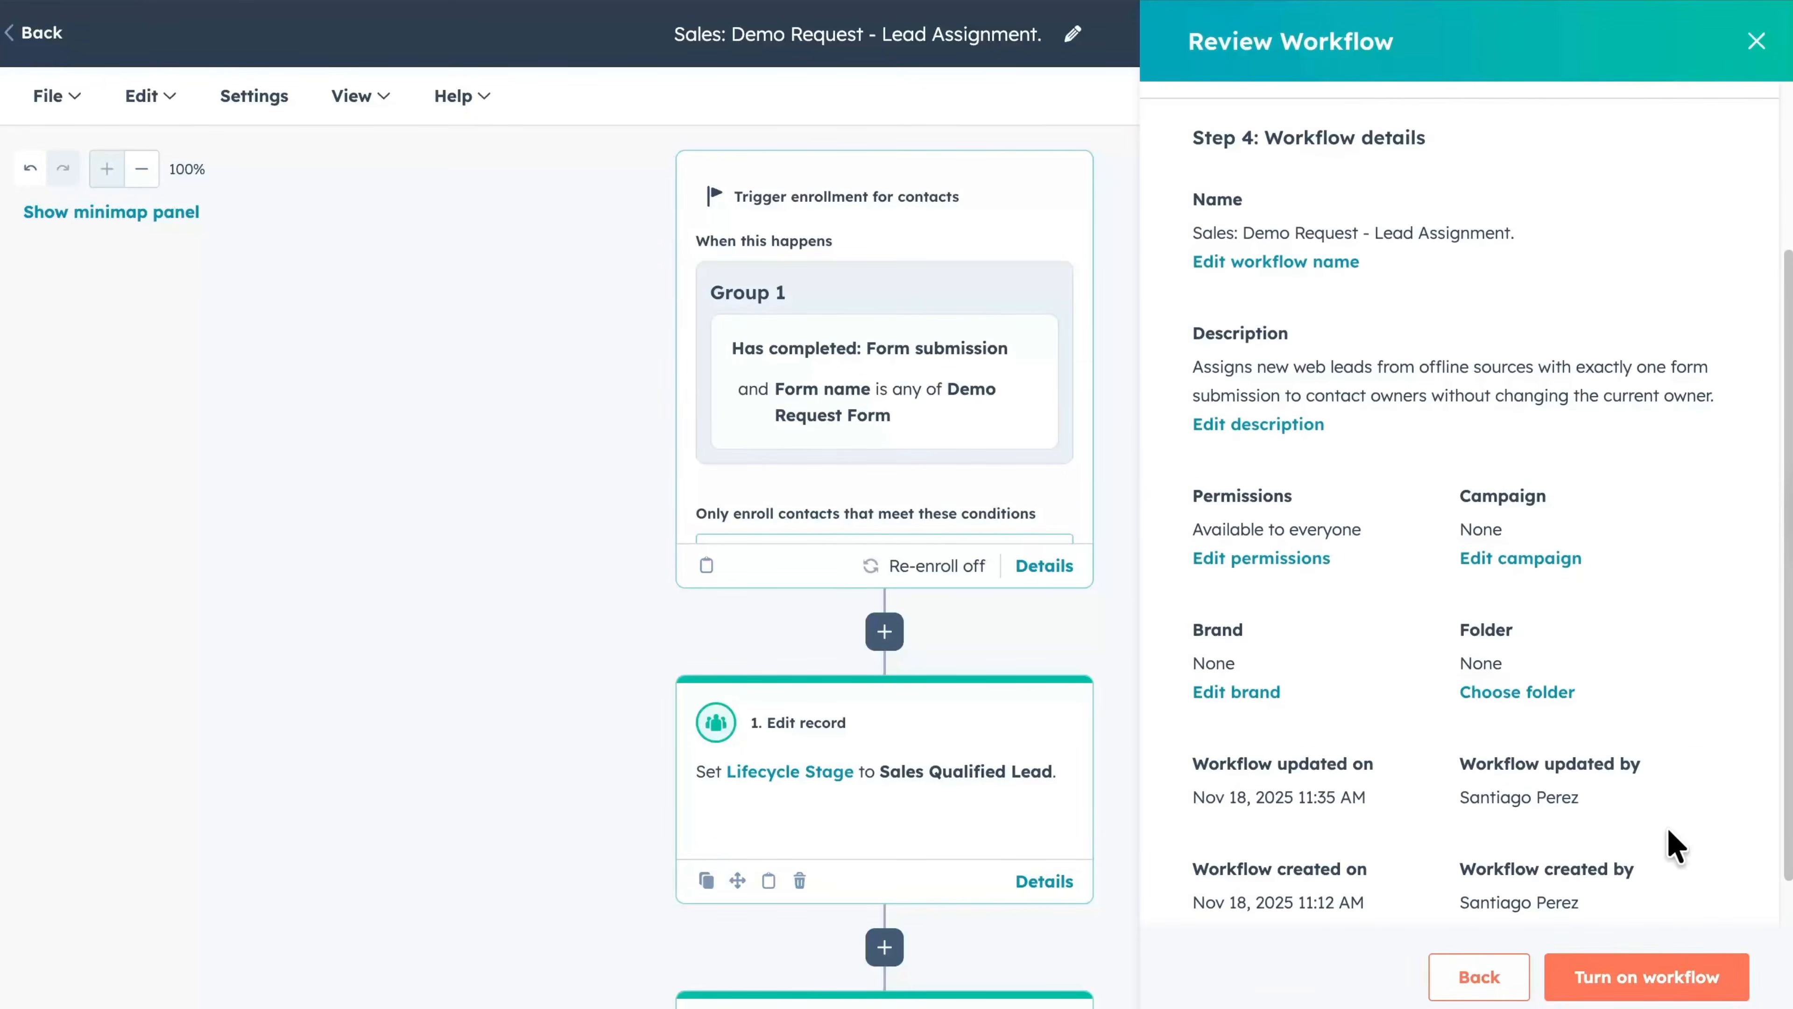
pyautogui.scroll(-2, 1675, 846)
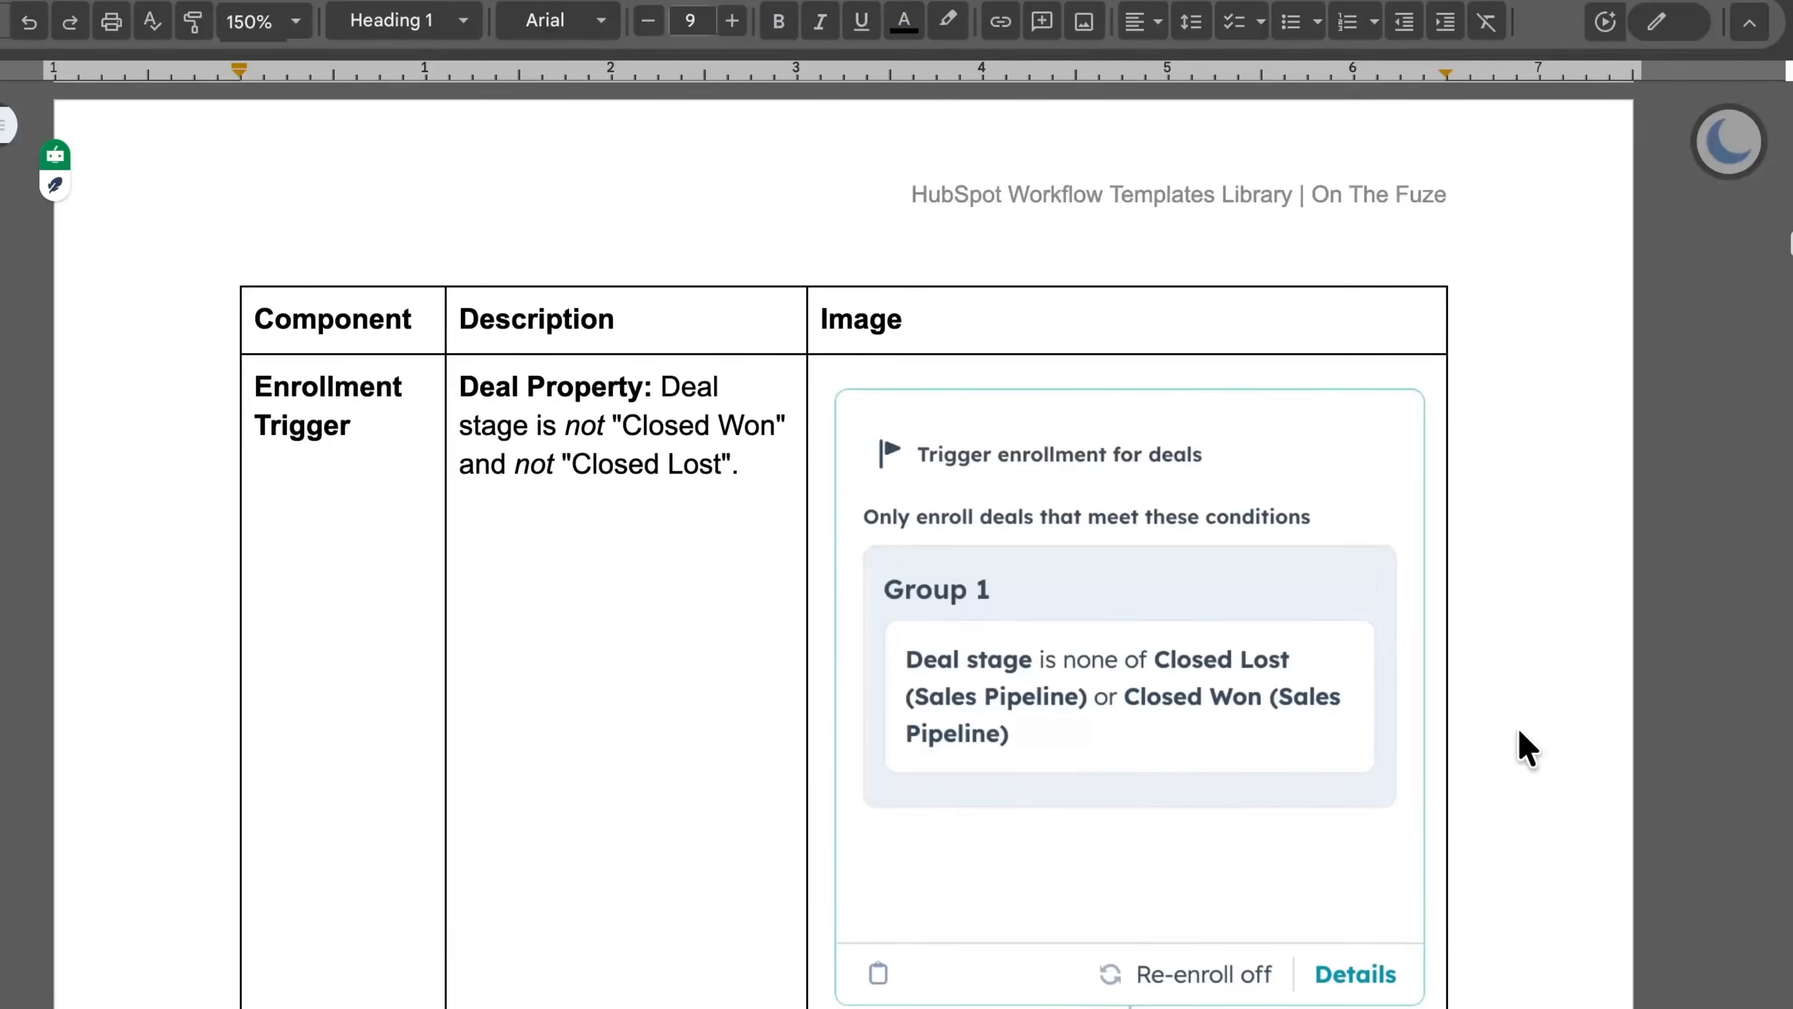
# Step: Switch to the HubSpot Workflow Templates Library document and look through its workflow examples' actions and best practices
pyautogui.scroll(-9, 1527, 747)
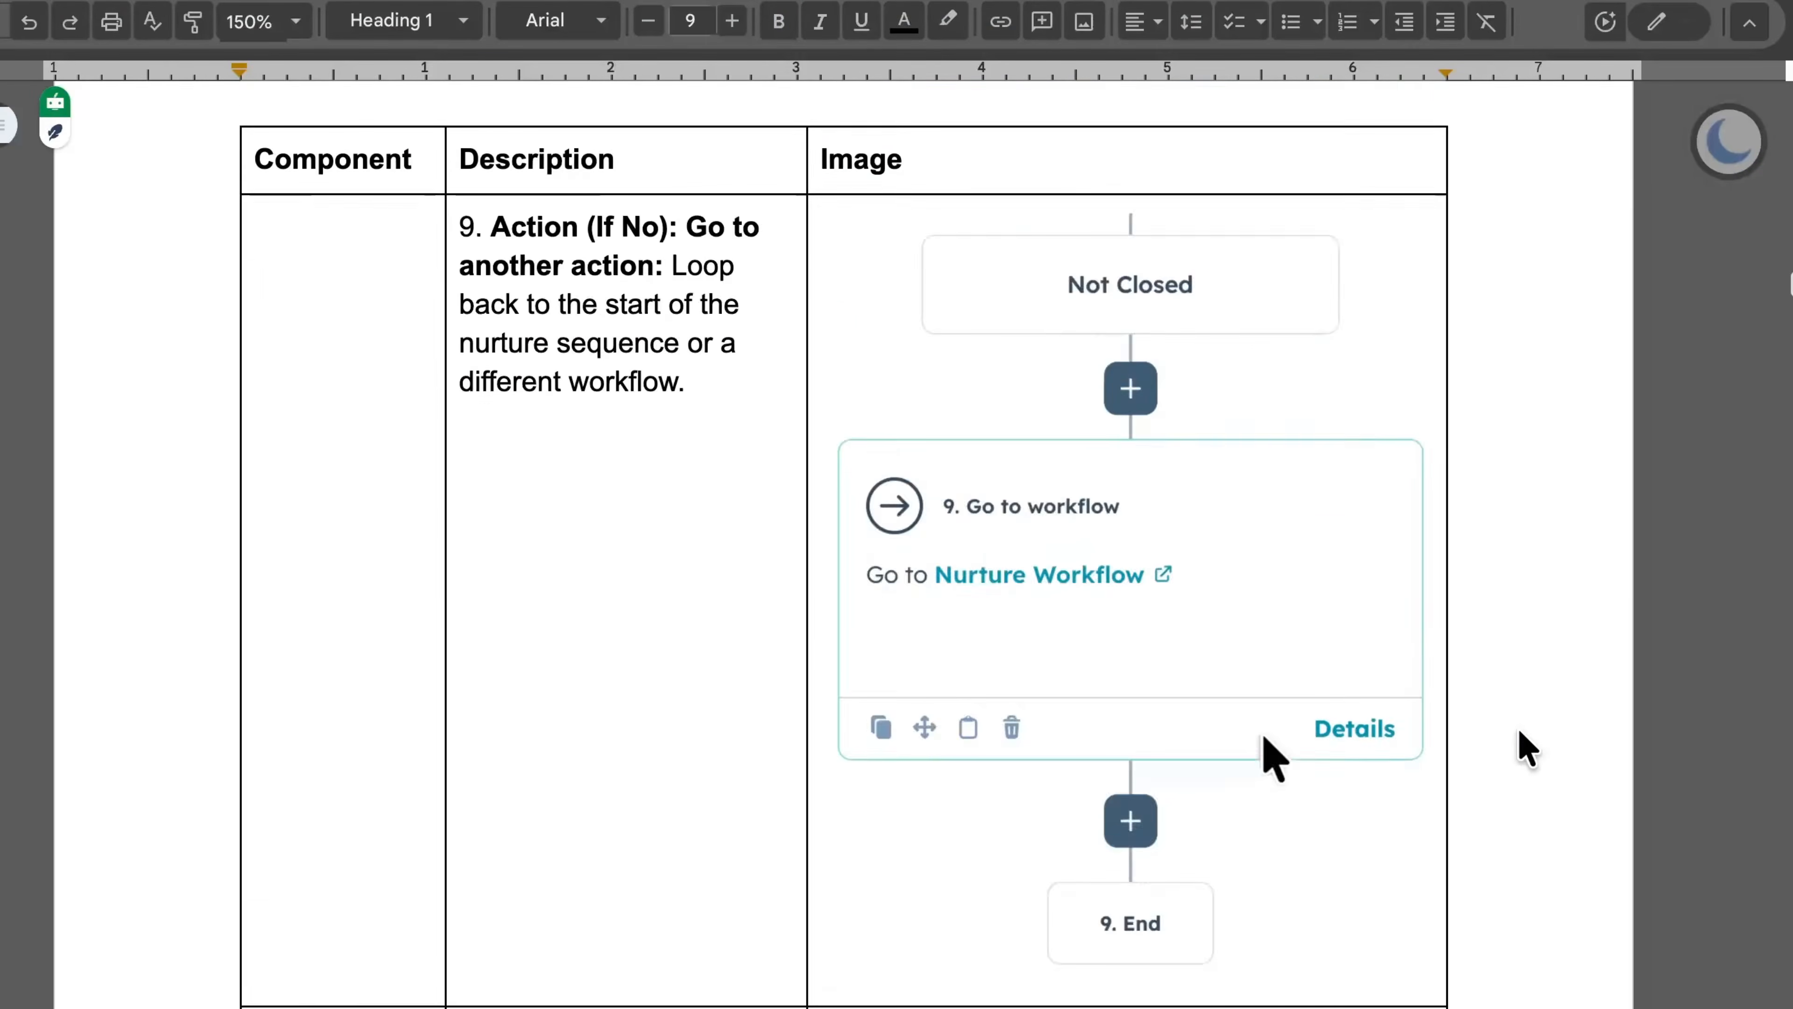
pyautogui.scroll(-20, 1528, 747)
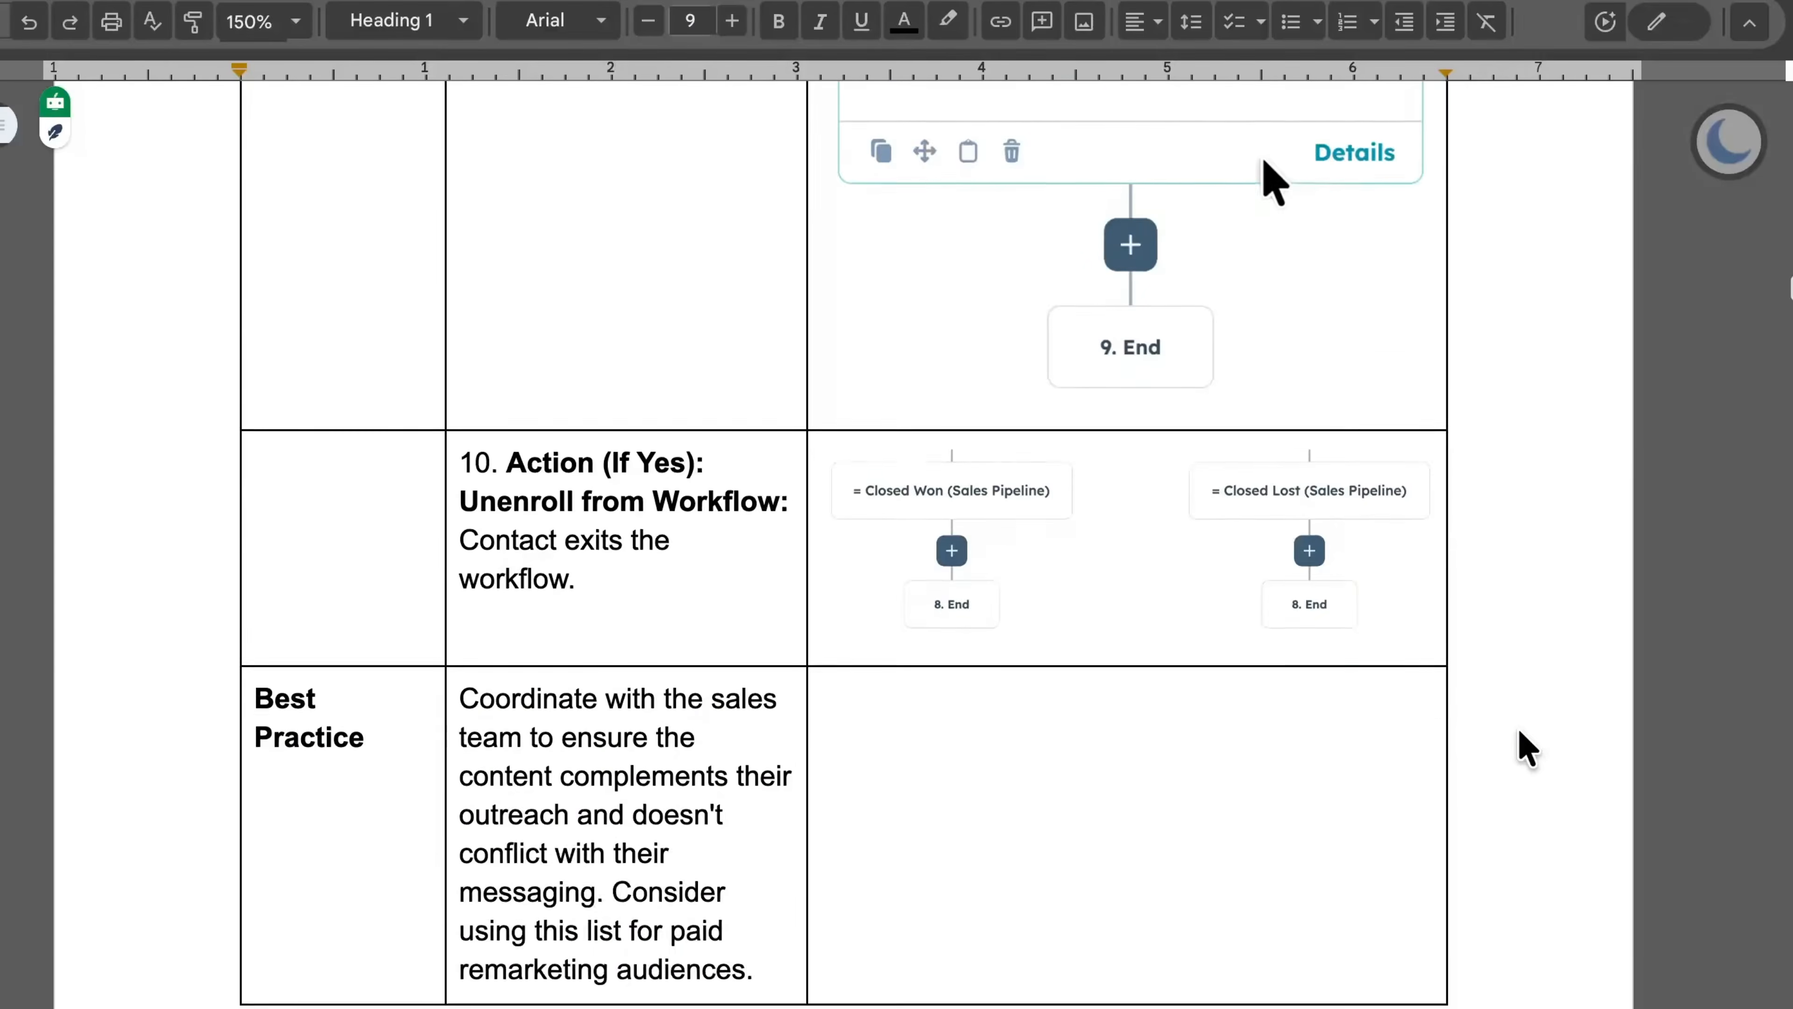
pyautogui.scroll(-10, 1527, 747)
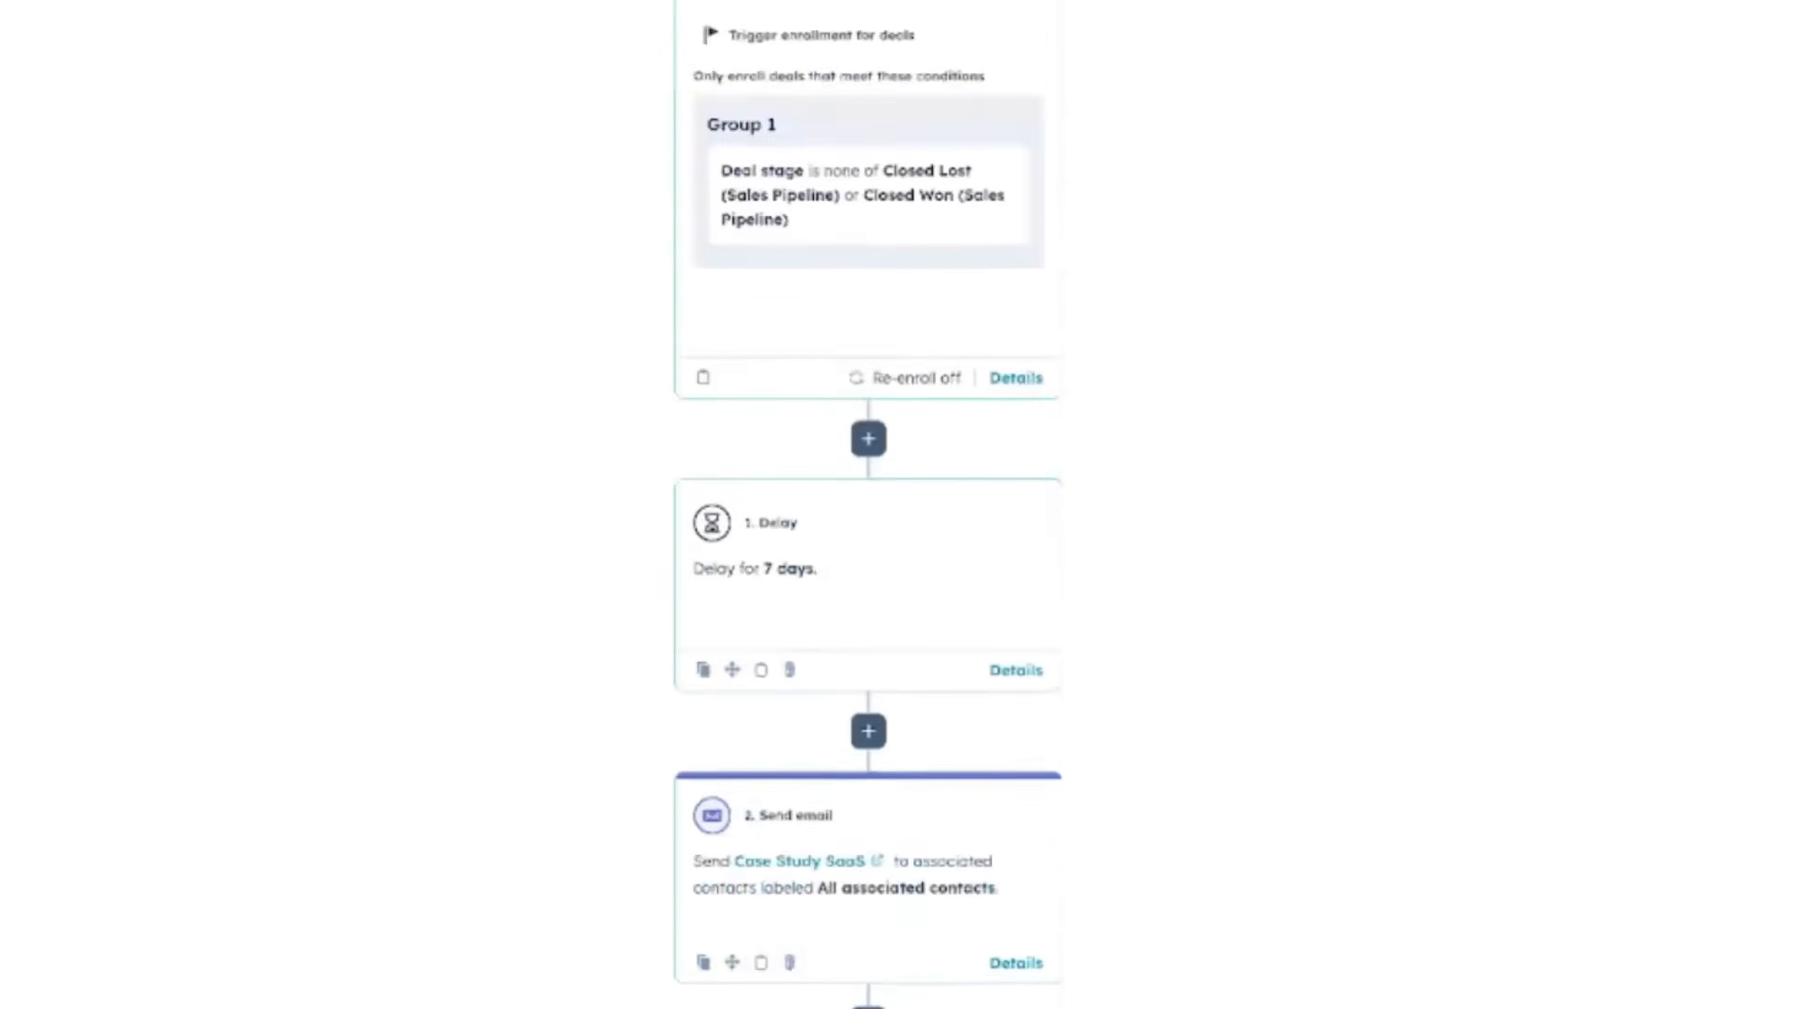
pyautogui.scroll(-1, 869, 494)
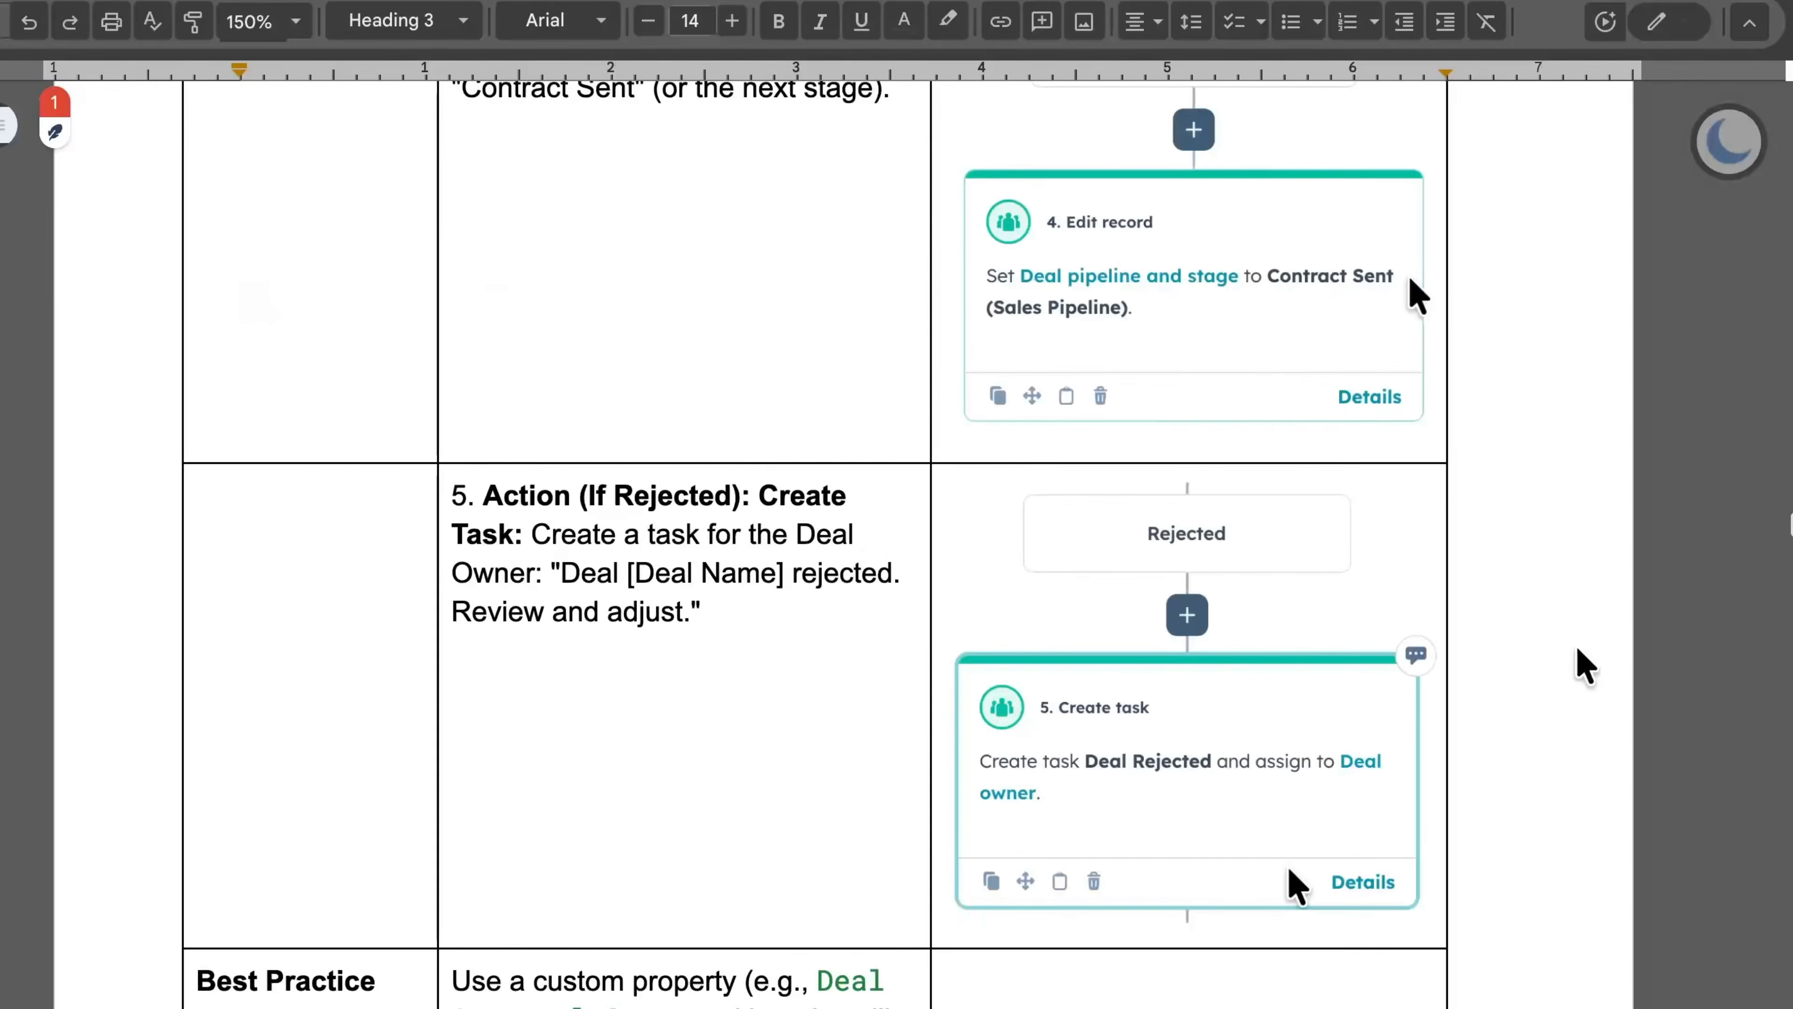
pyautogui.scroll(-12, 1149, 672)
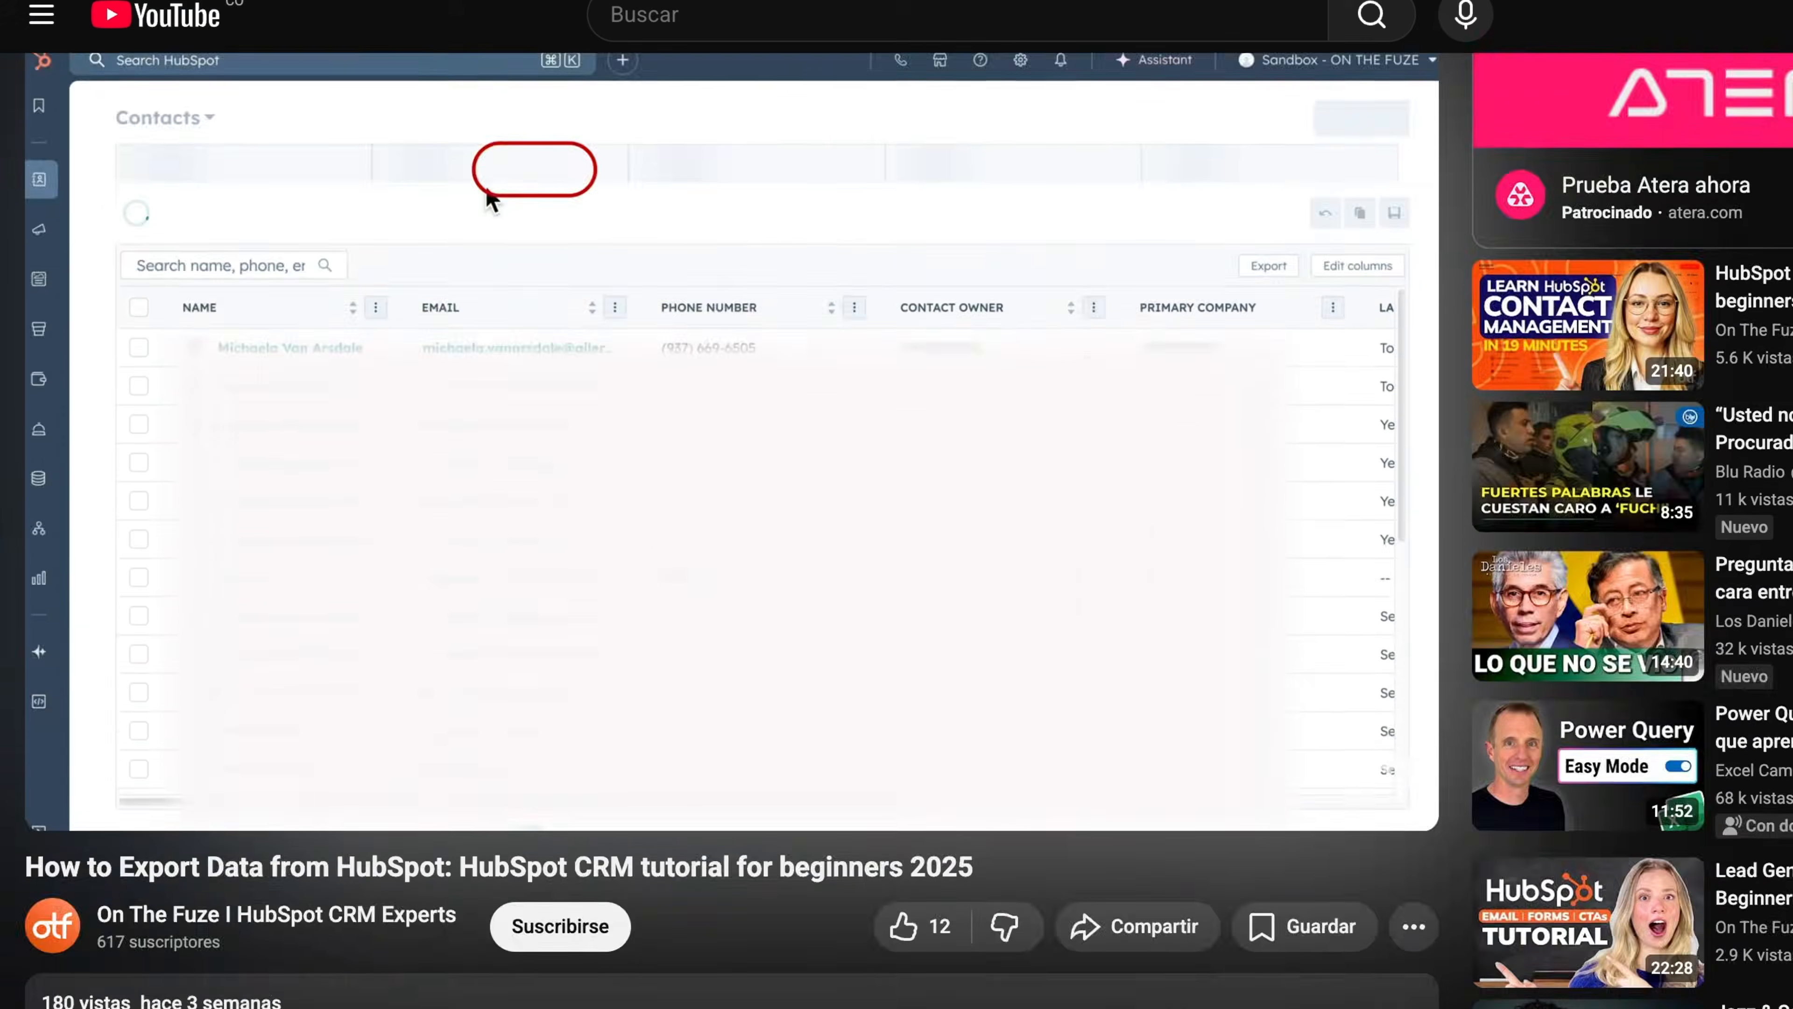
# Step: Switch to the YouTube page of the HubSpot data export tutorial and expand the video description
pyautogui.scroll(-4, 896, 636)
pyautogui.click(600, 741)
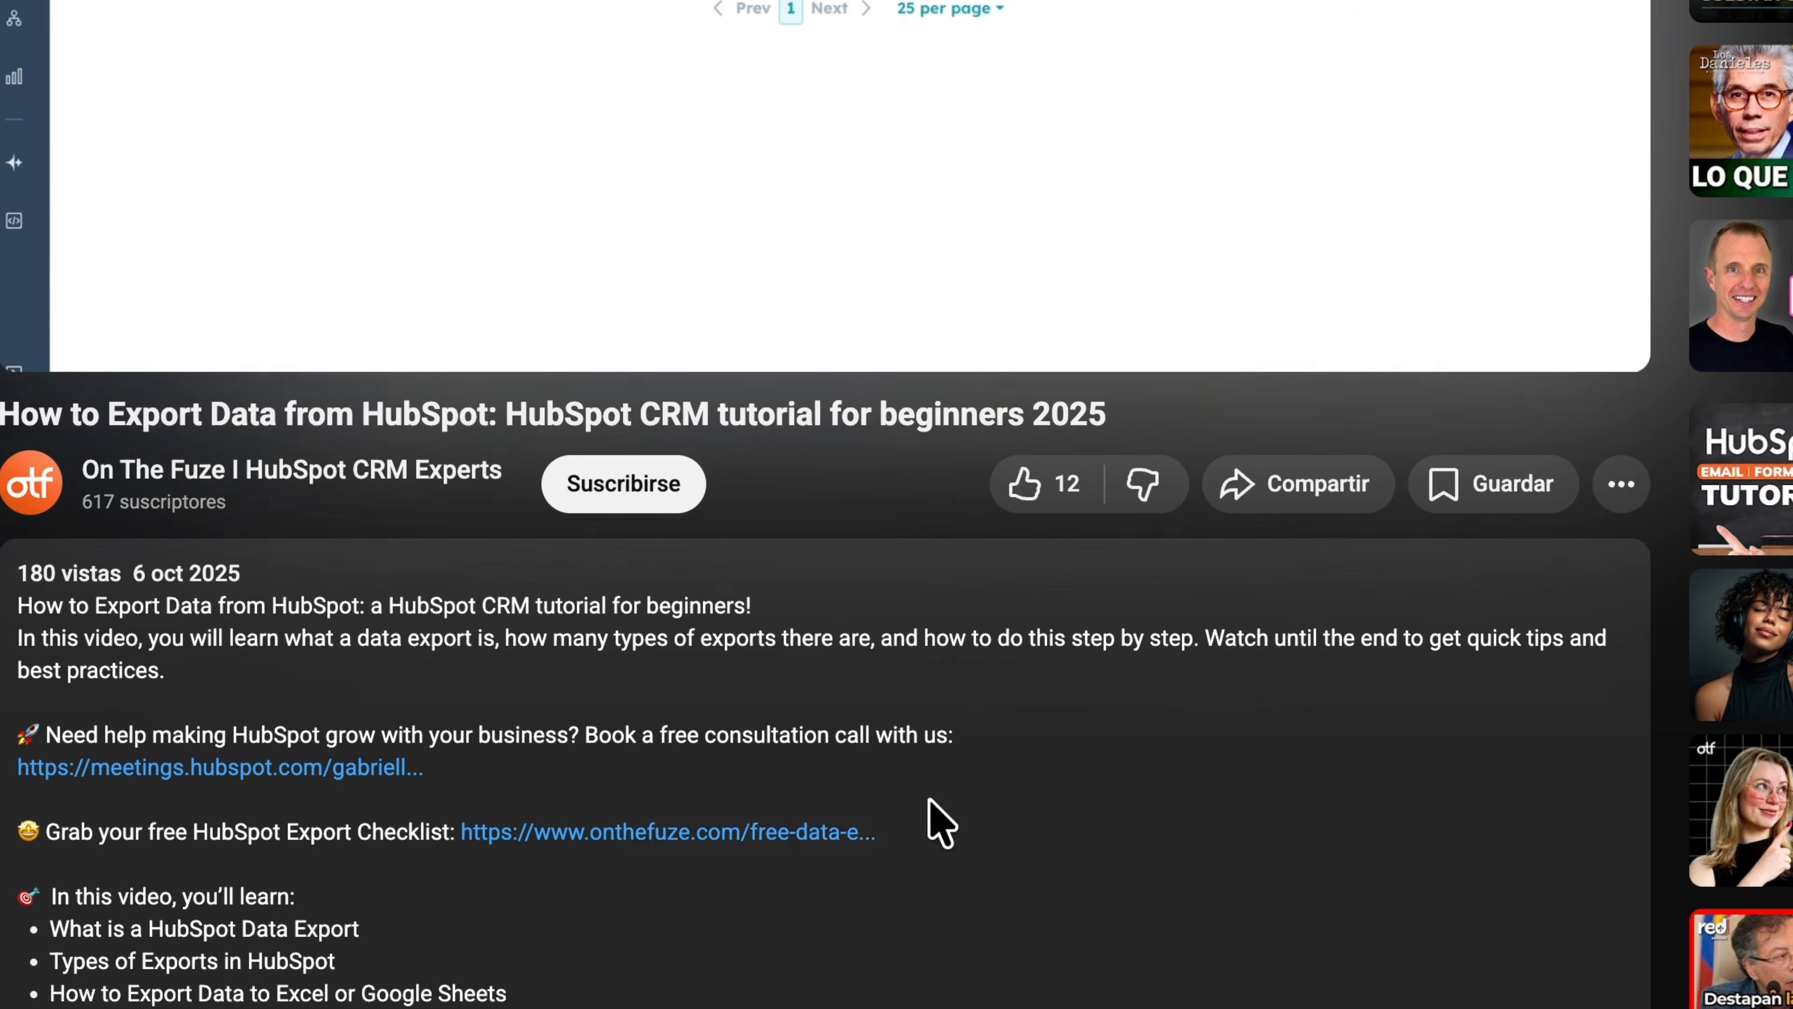